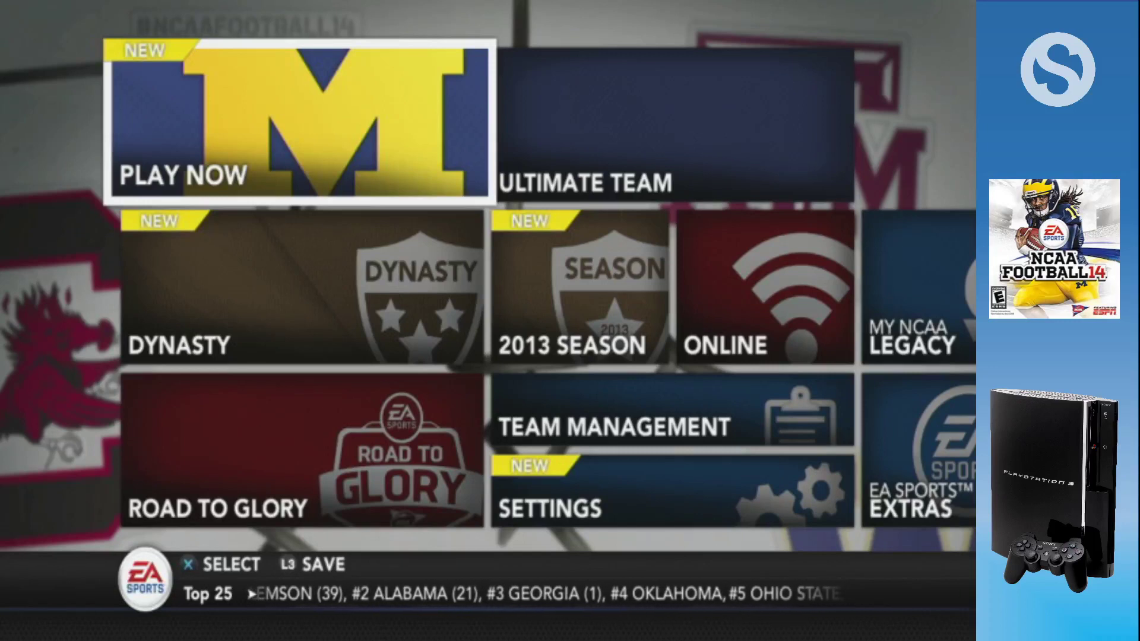
Step: Set up a new offline dynasty that uses an existing coach
key("Down")
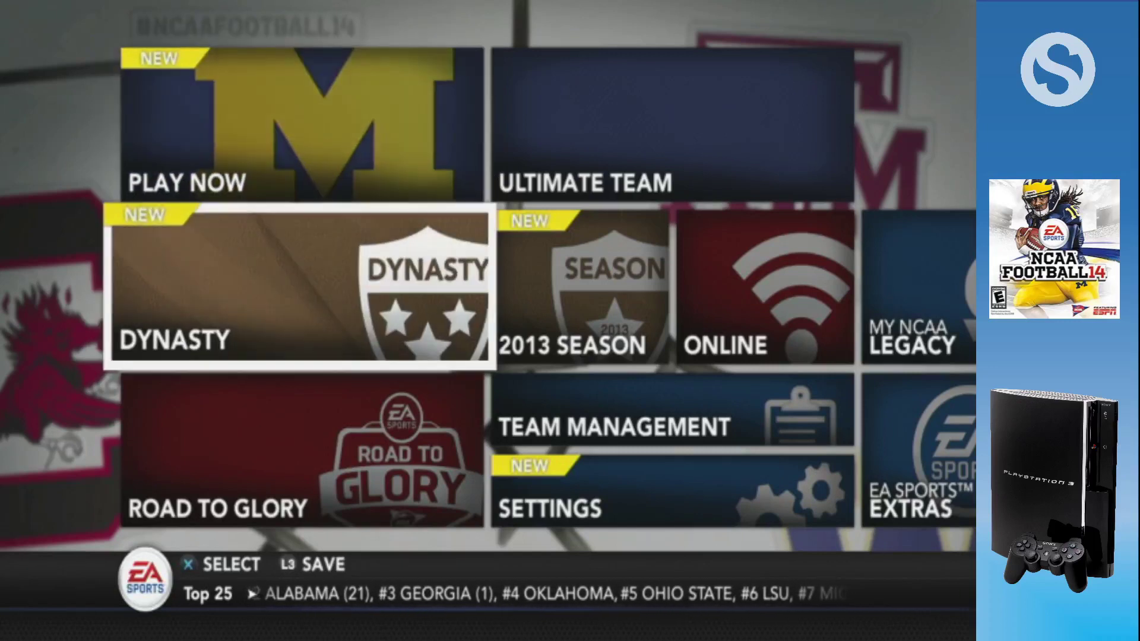
key("Return")
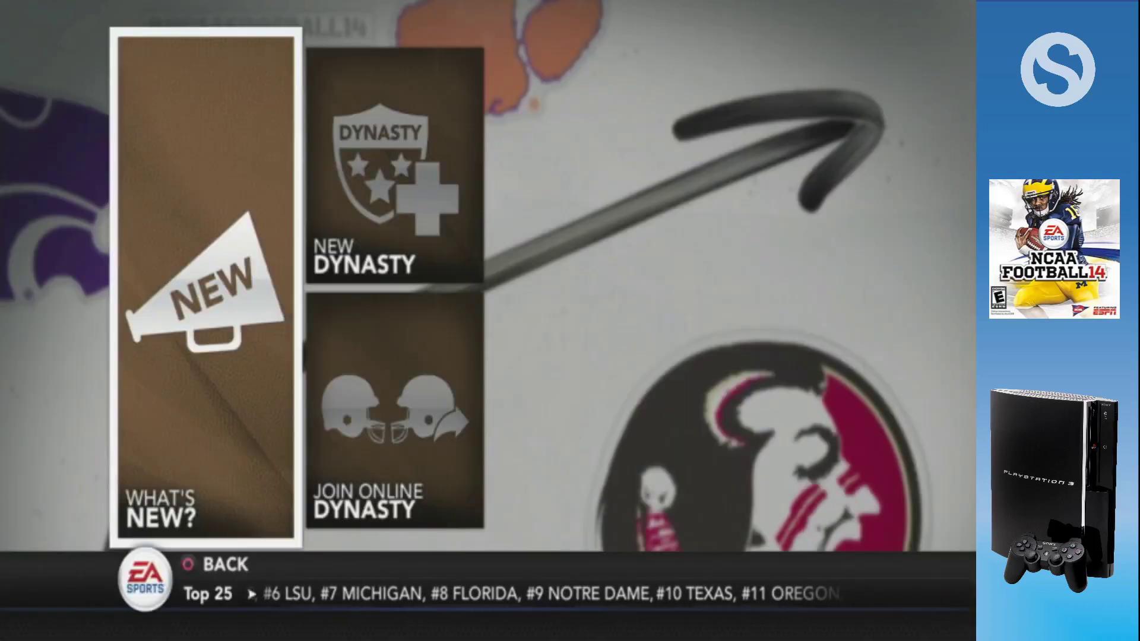
key("Right")
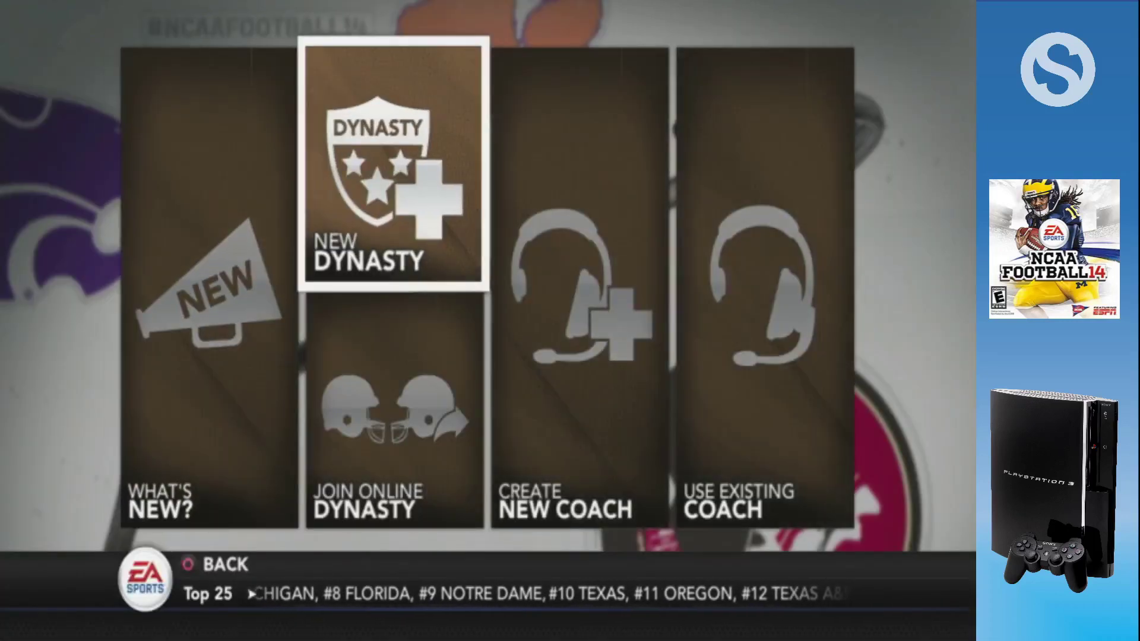
key("Return")
key("Right")
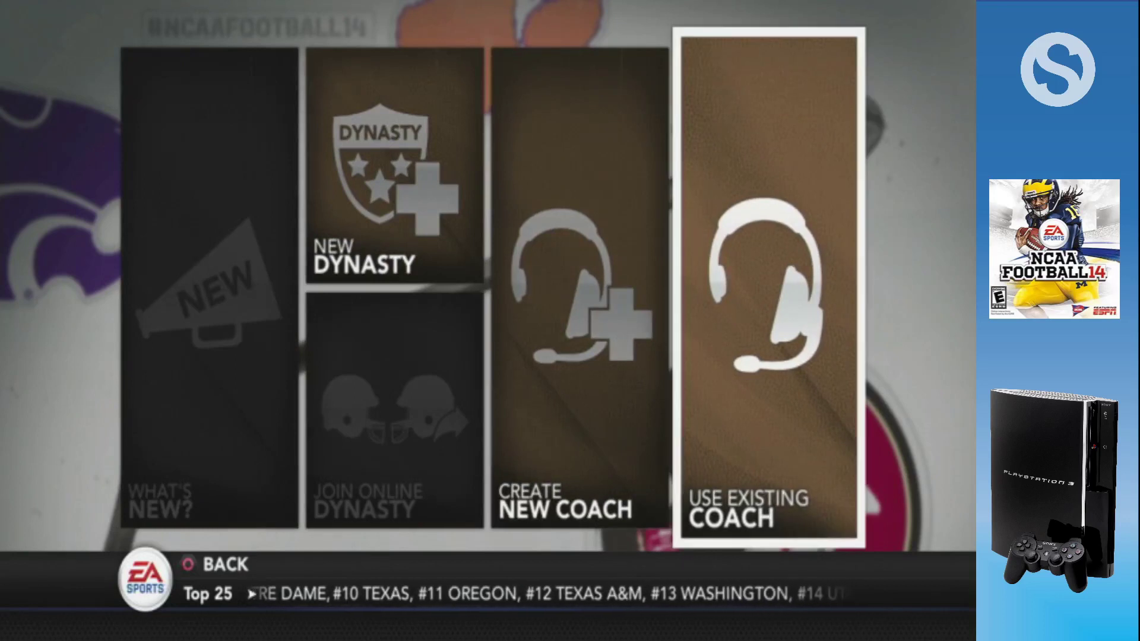
key("Return")
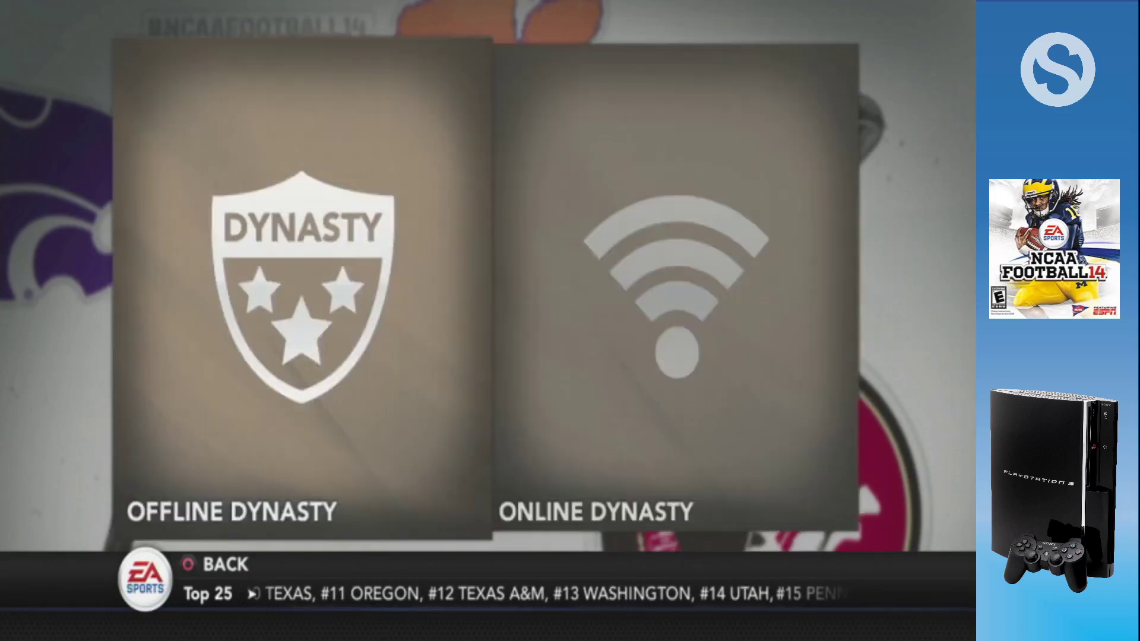
key("Return")
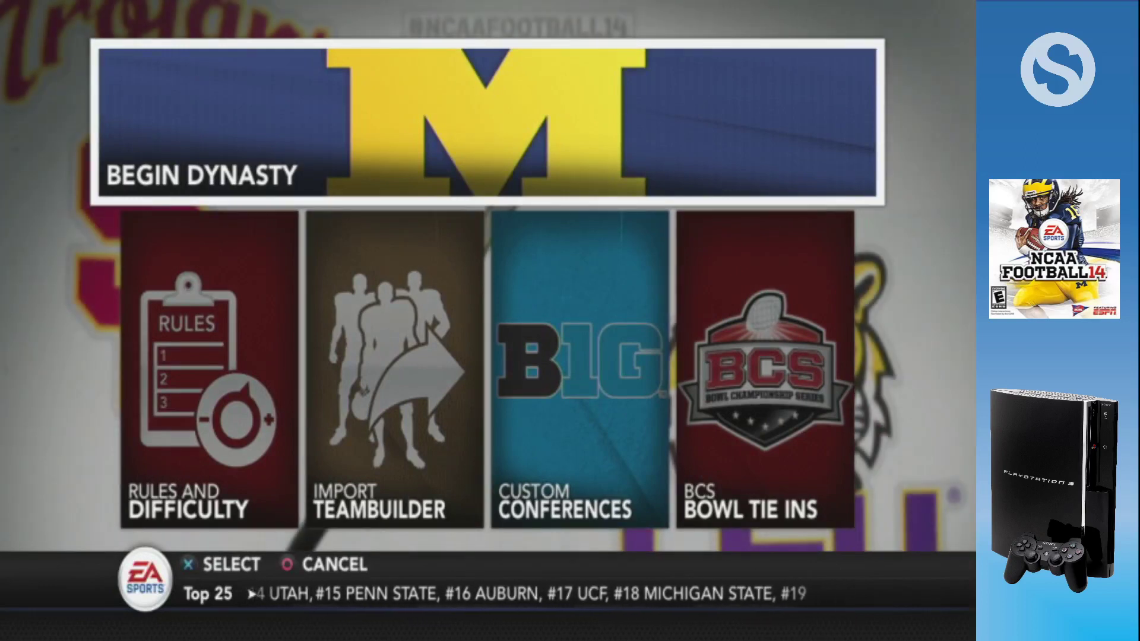
Step: Begin the dynasty as Michigan's head coach and leave the coach skill trees without upgrades
key("Return")
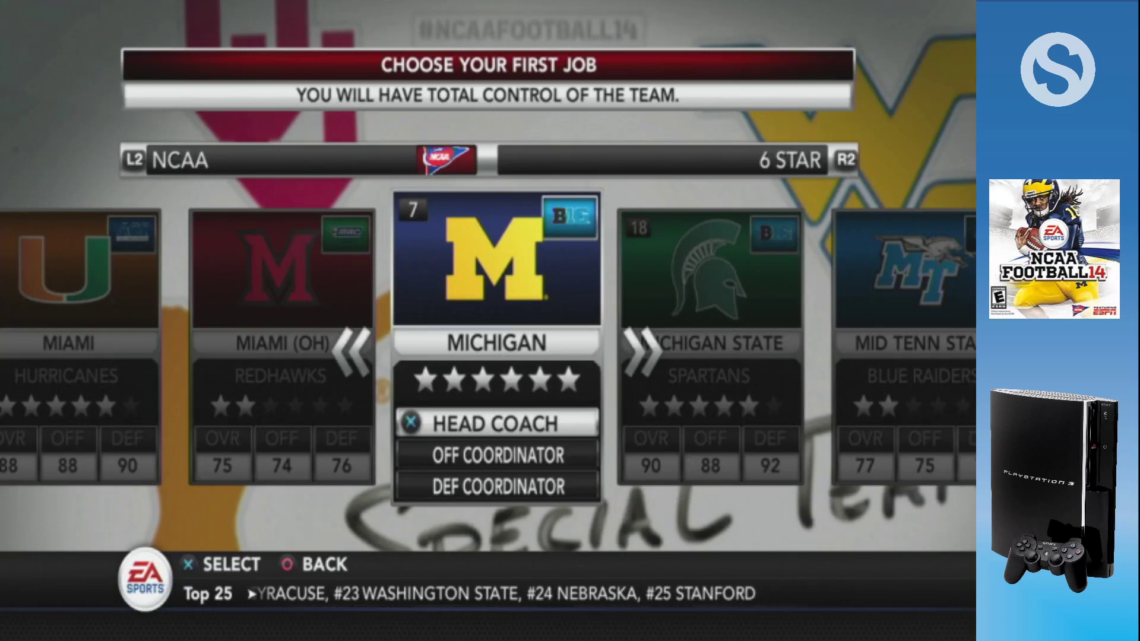
key("Return")
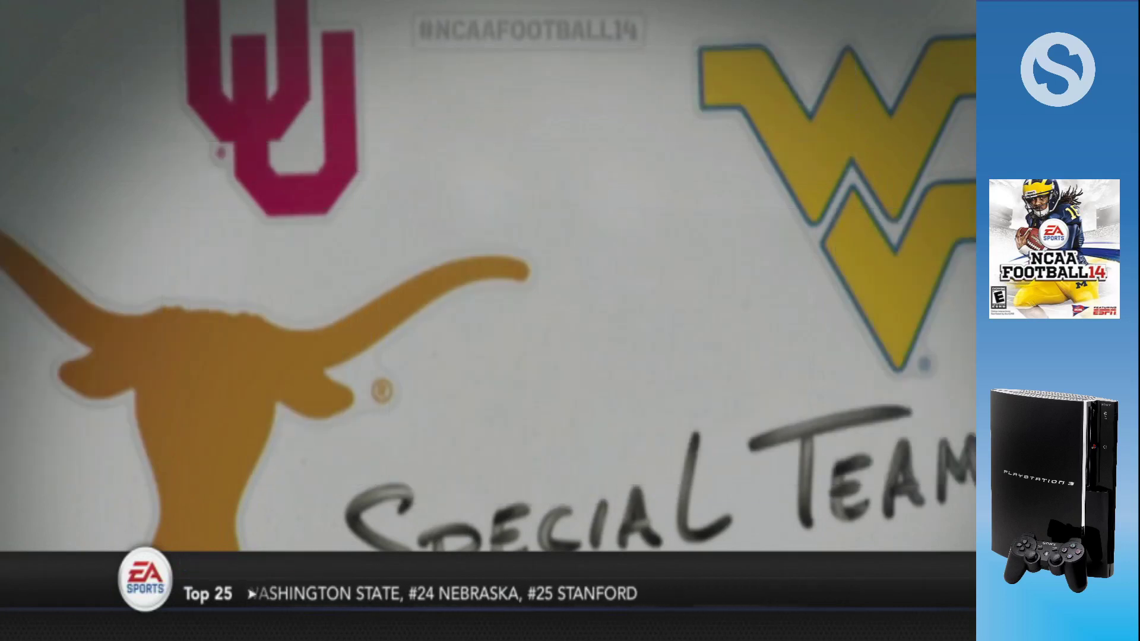
key("Return")
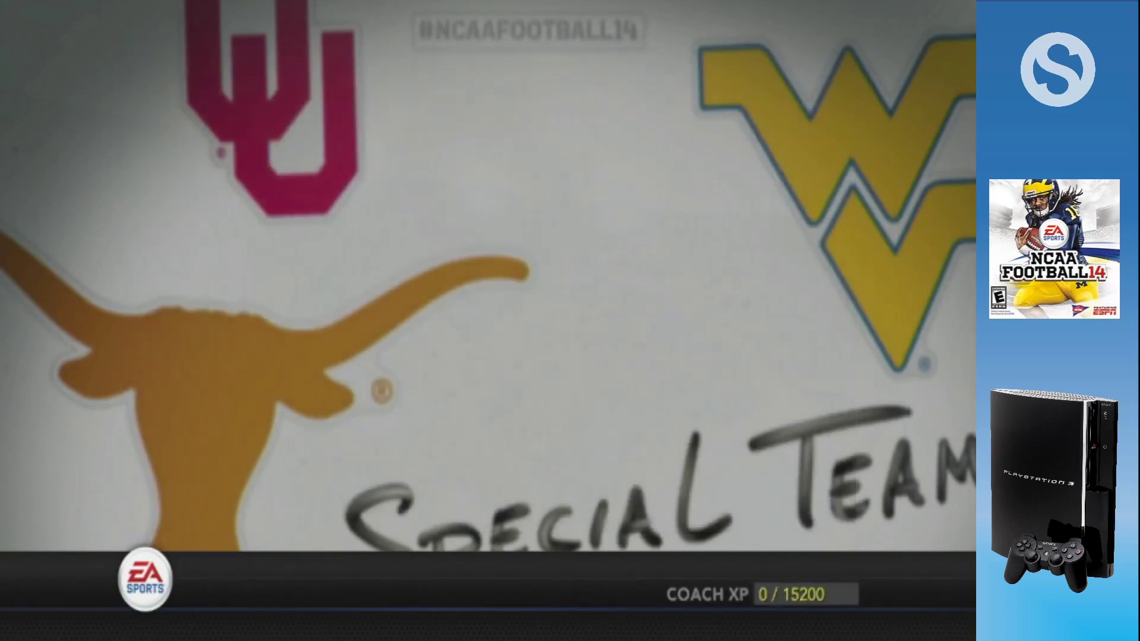
key("Return")
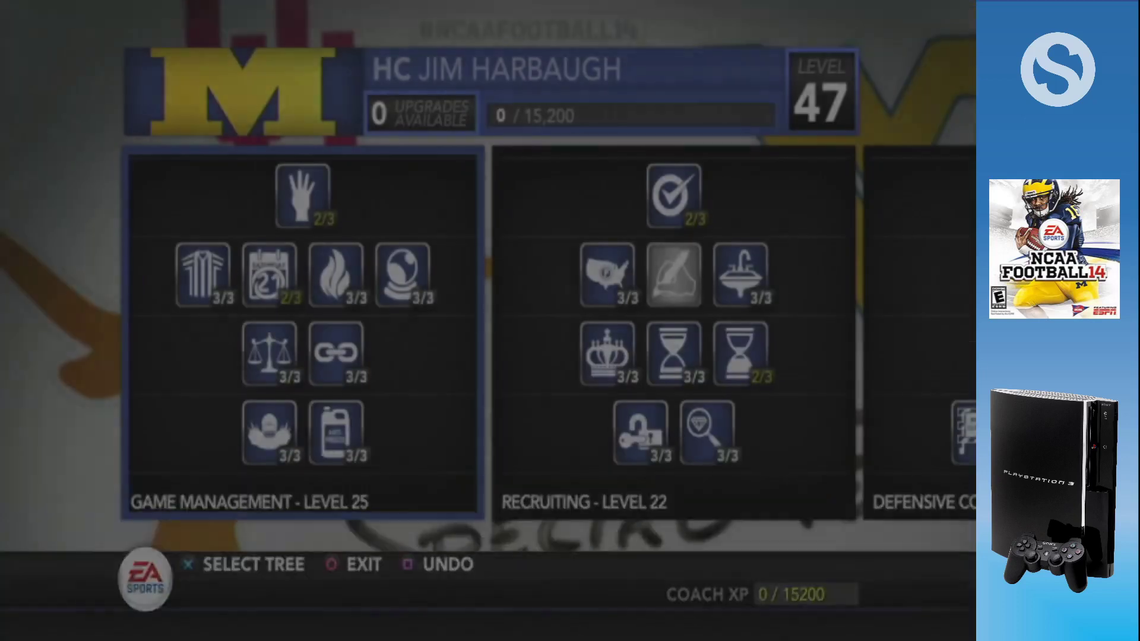
key("Escape")
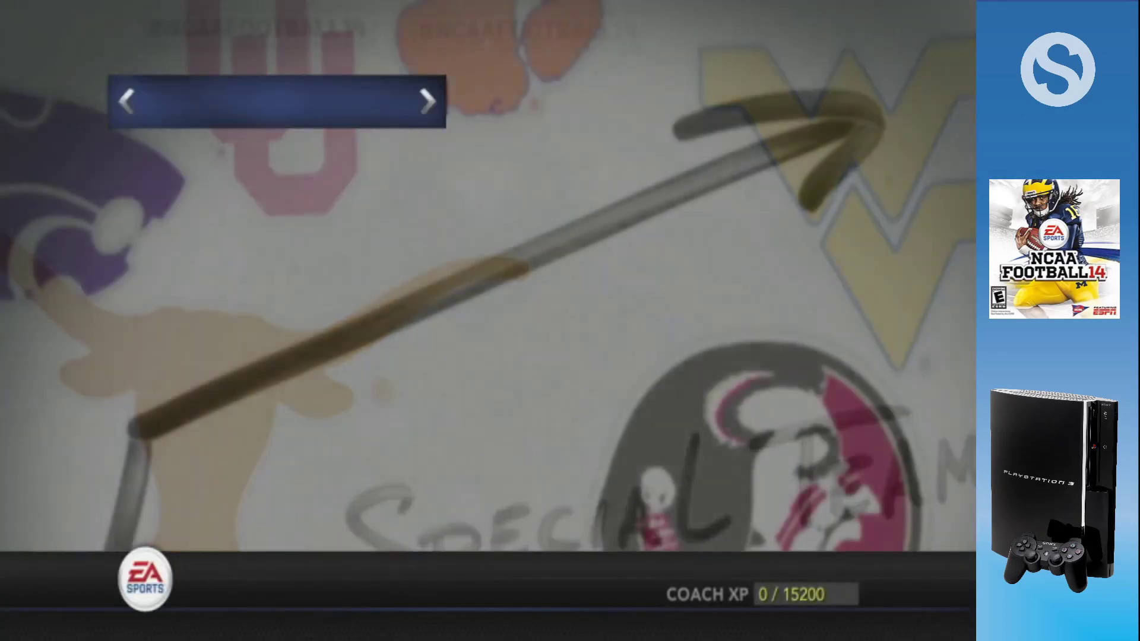
Step: Look through Michigan's custom schedule for the 2013 pre-season and return to the dynasty's main screen
key("Down")
key("Down")
key("Down")
key("Down")
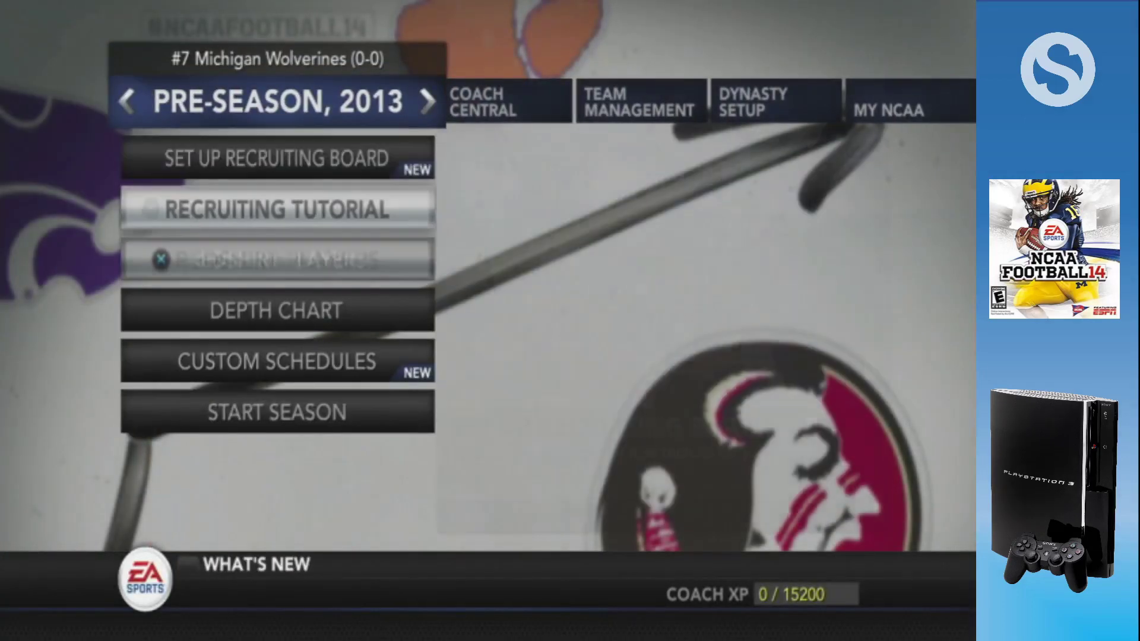
key("Return")
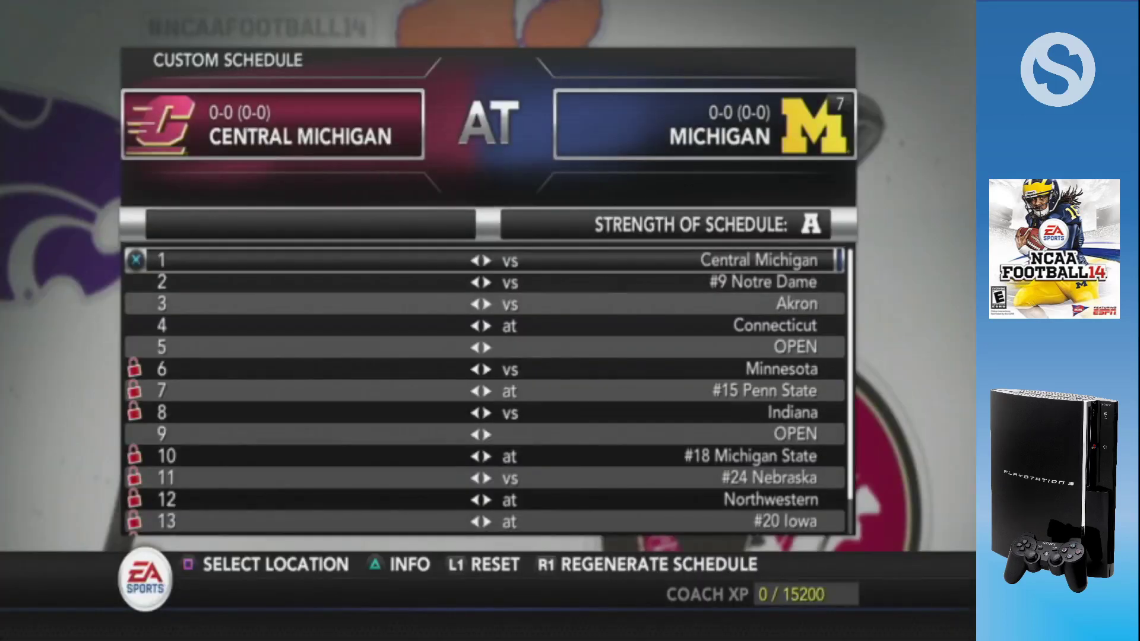
key("Return")
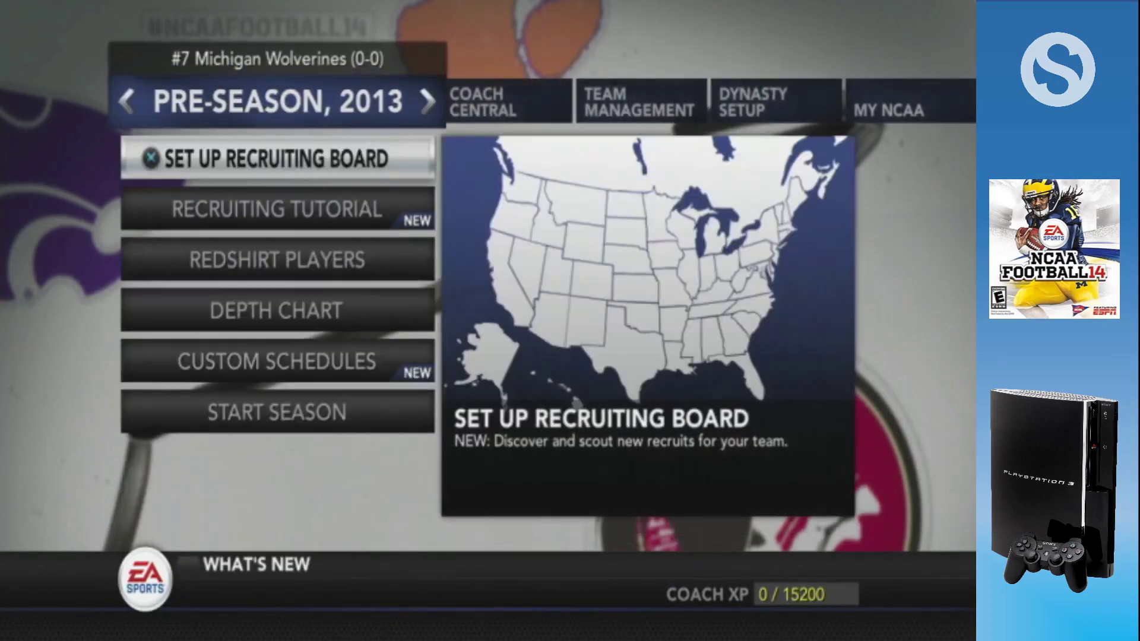
Step: Start a manual save of the dynasty as a new file
key("Left")
key("Left")
key("Down")
key("Down")
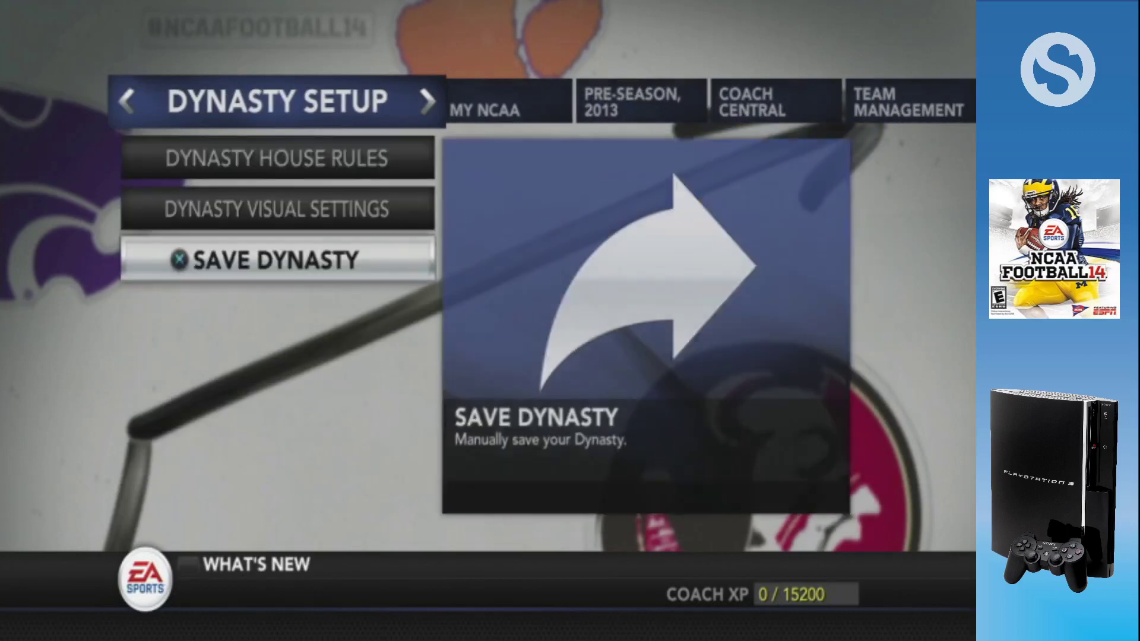
key("Return")
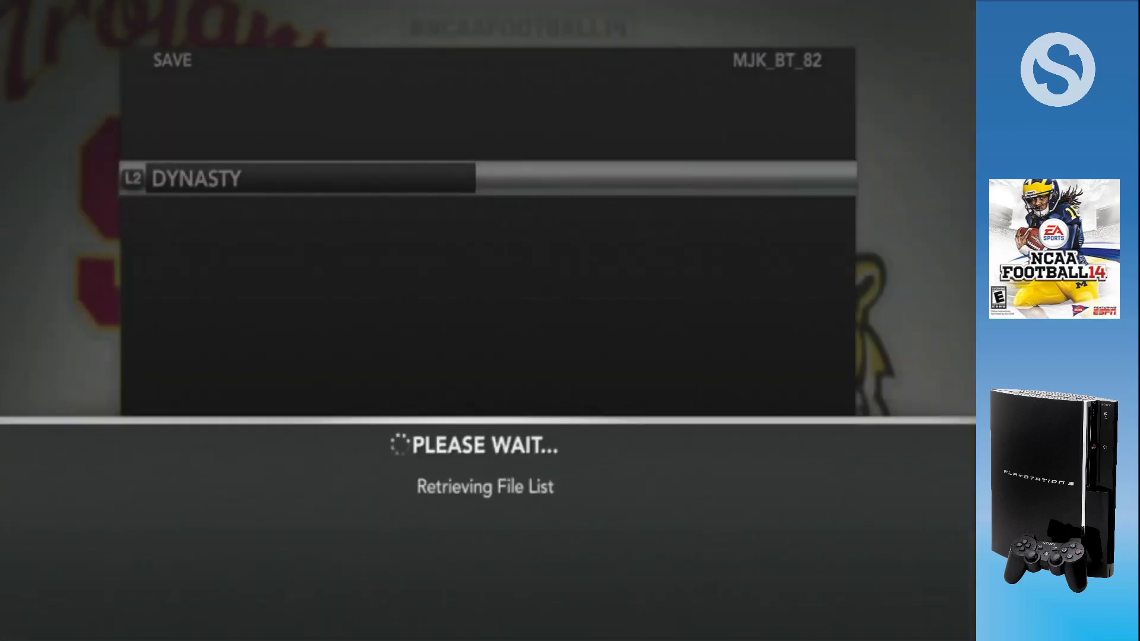
key("Return")
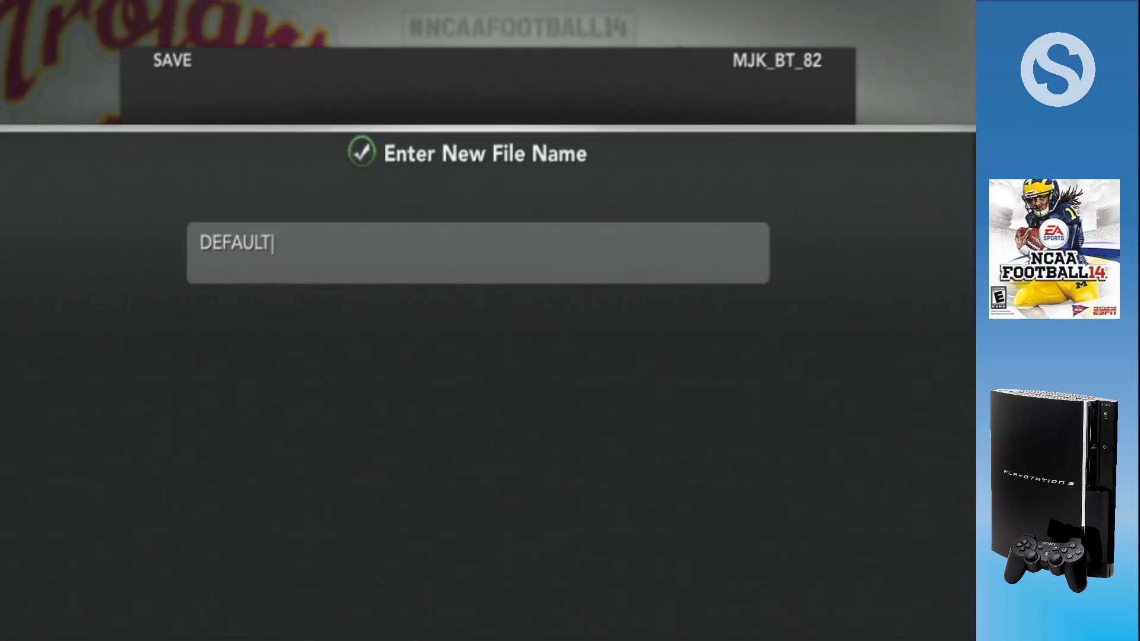
Step: Name the new dynasty file 2020, save it and return to the dynasty setup options
key("Up")
key("Return")
key("Left")
key("Left")
key("Left")
key("Left")
key("Left")
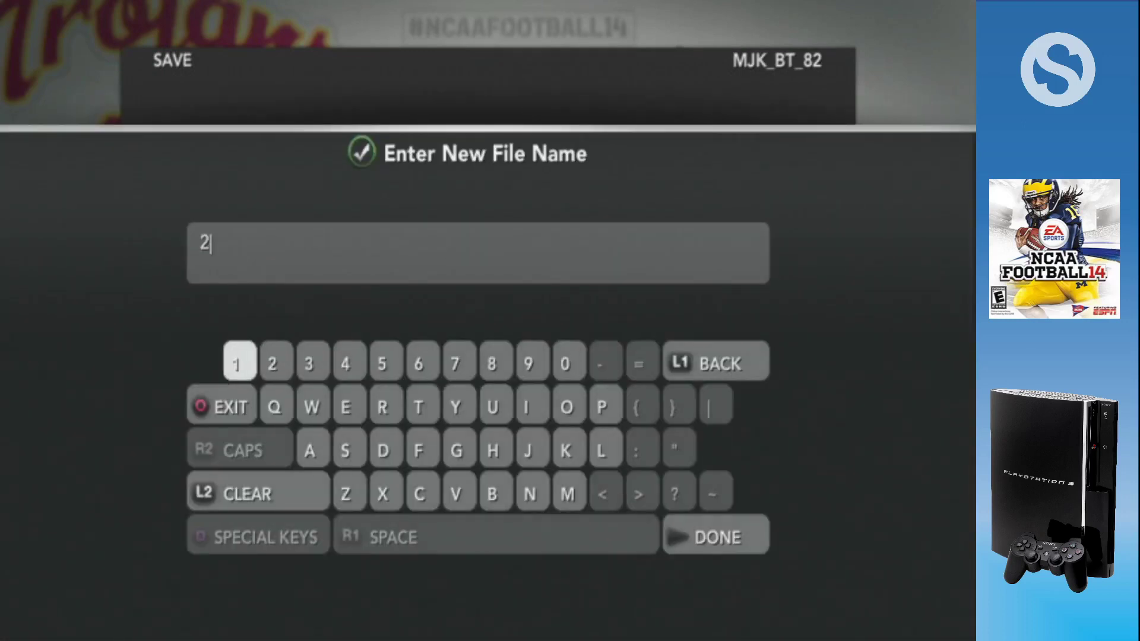
type("0")
key("Right")
key("Right")
key("Right")
key("Right")
key("Right")
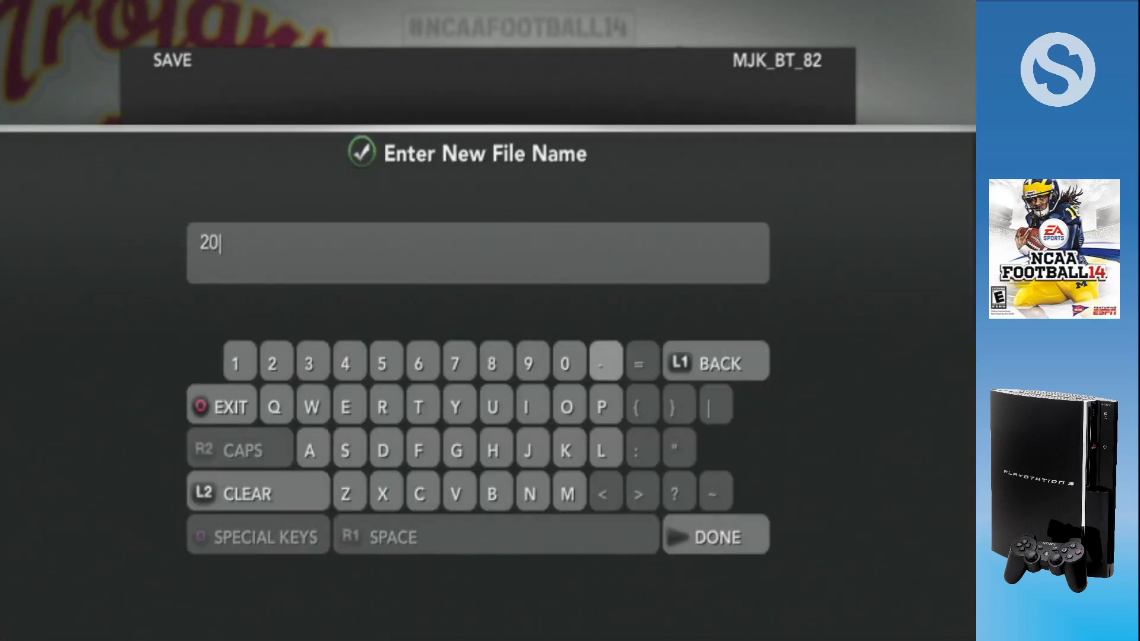
key("Return")
key("Left")
key("Left")
key("Left")
key("Left")
key("Left")
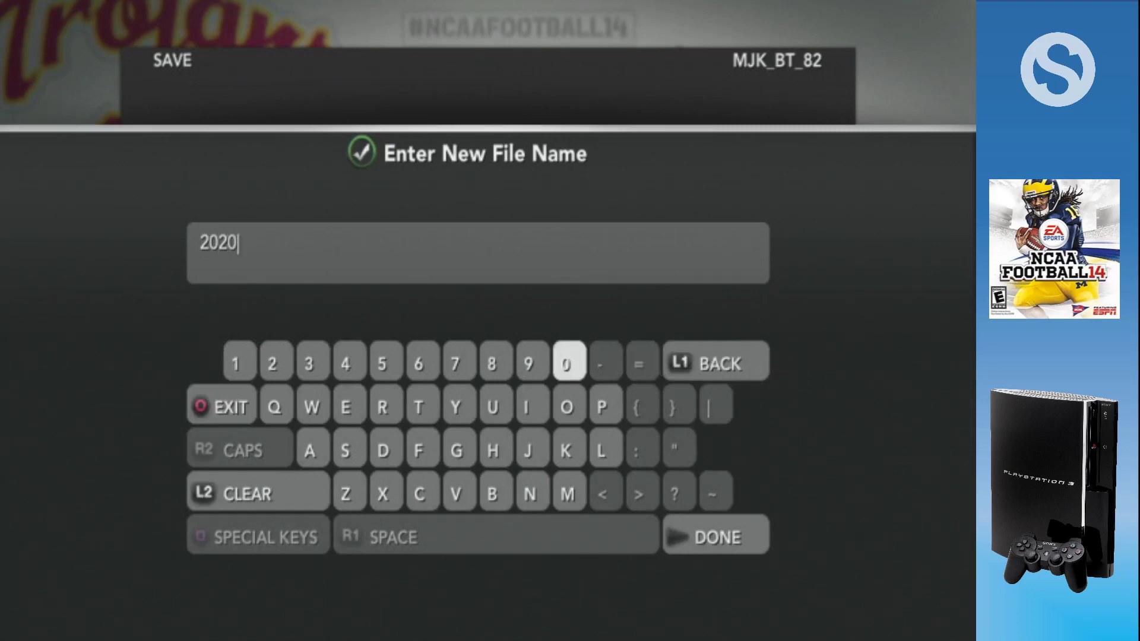
type("0")
key("Return")
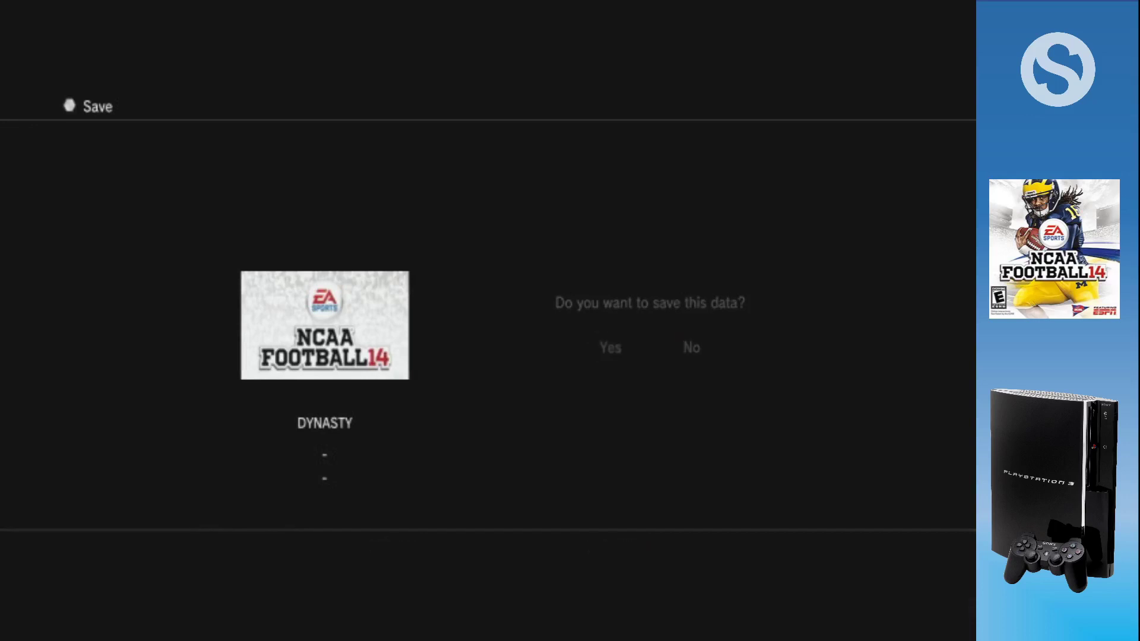
key("Return")
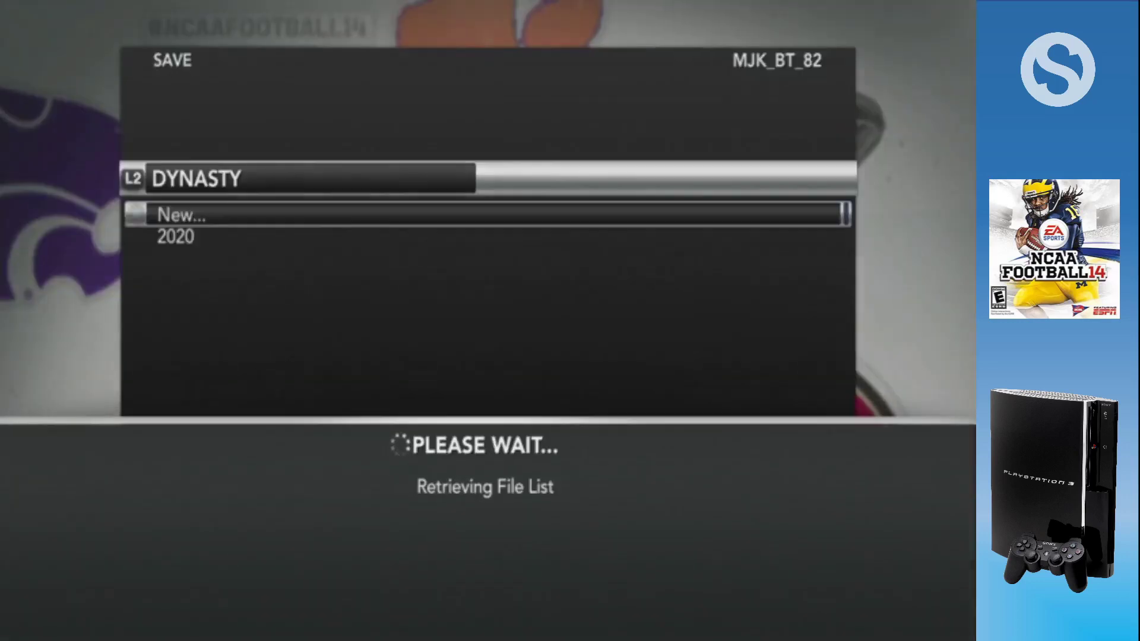
key("Escape")
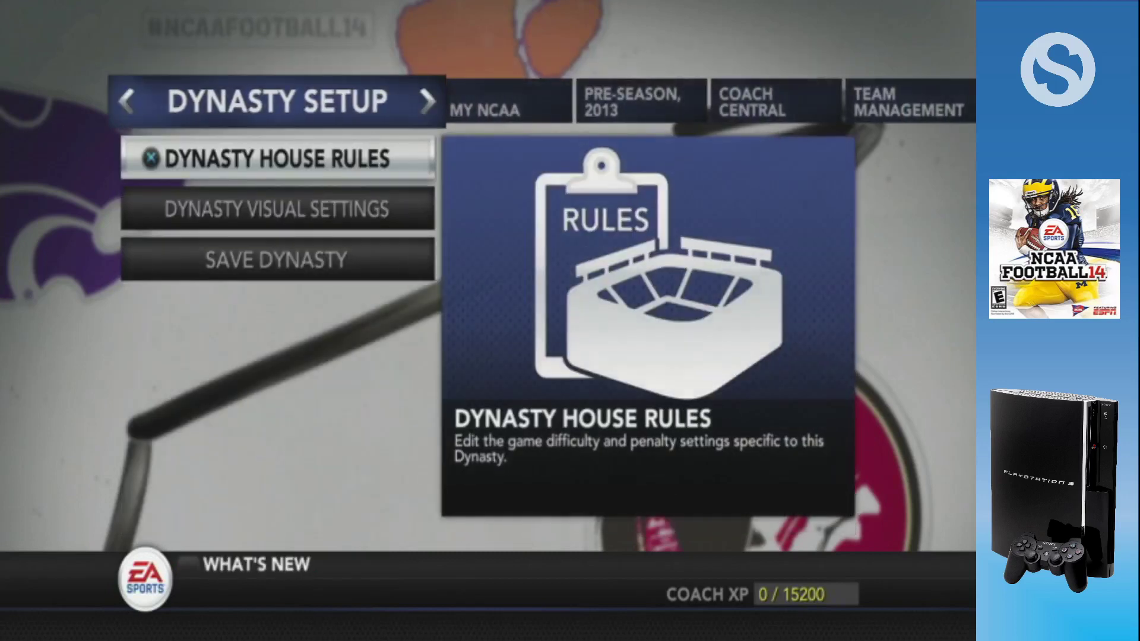
Step: Switch to the PS3 system's saved data and copy the NCAA Football 14 DYNASTY-2020 save to the TransMemory USB device
key("super")
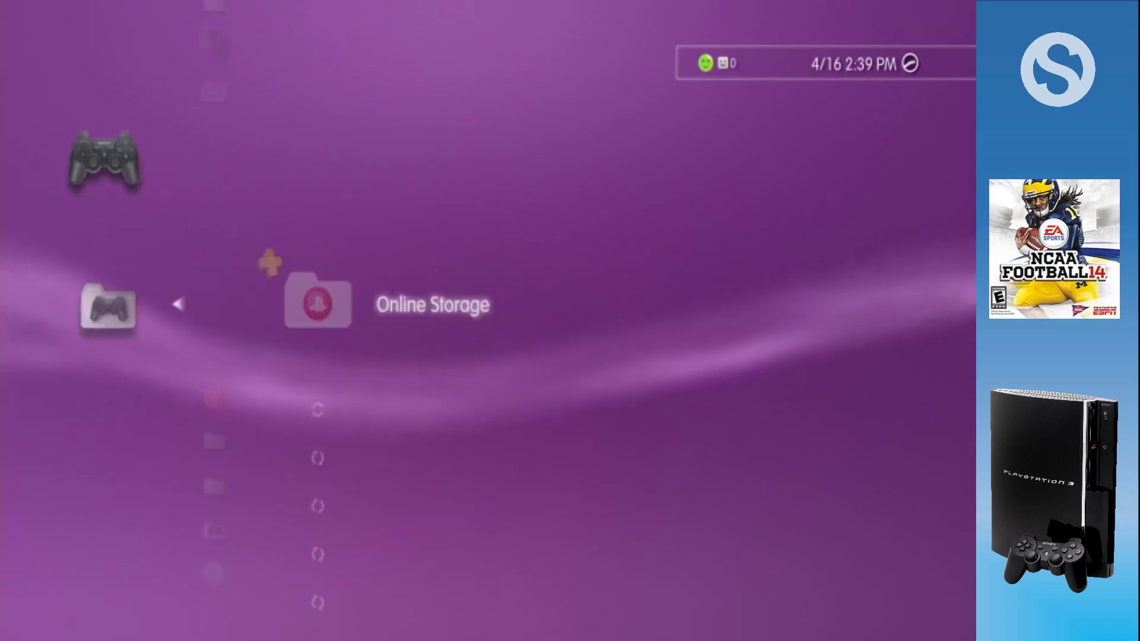
key("Down")
key("Down")
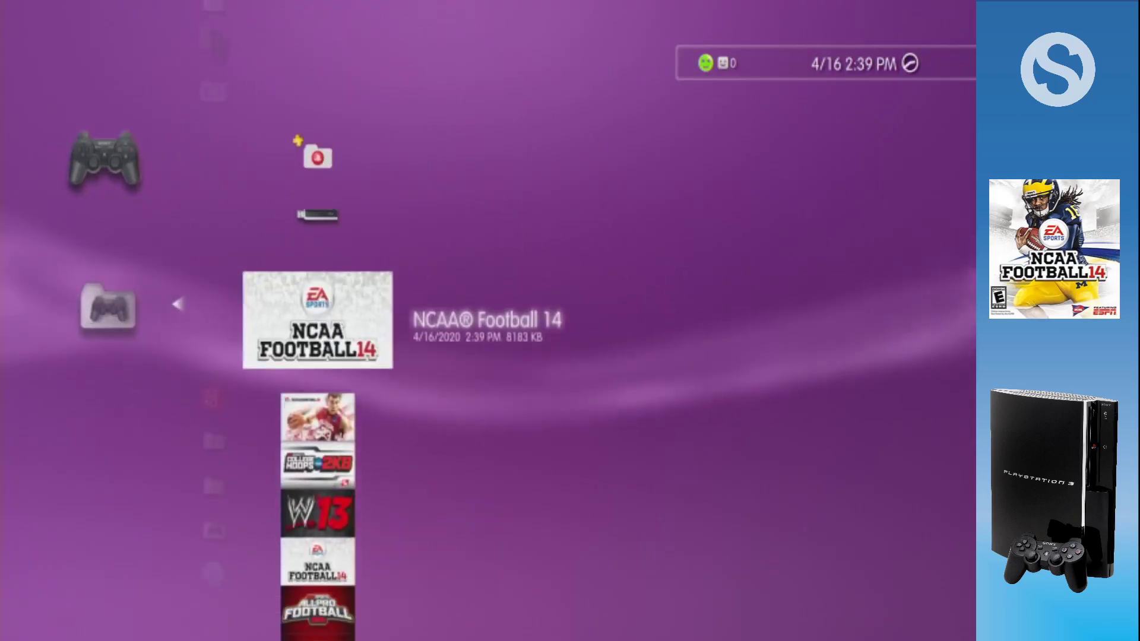
key("Menu")
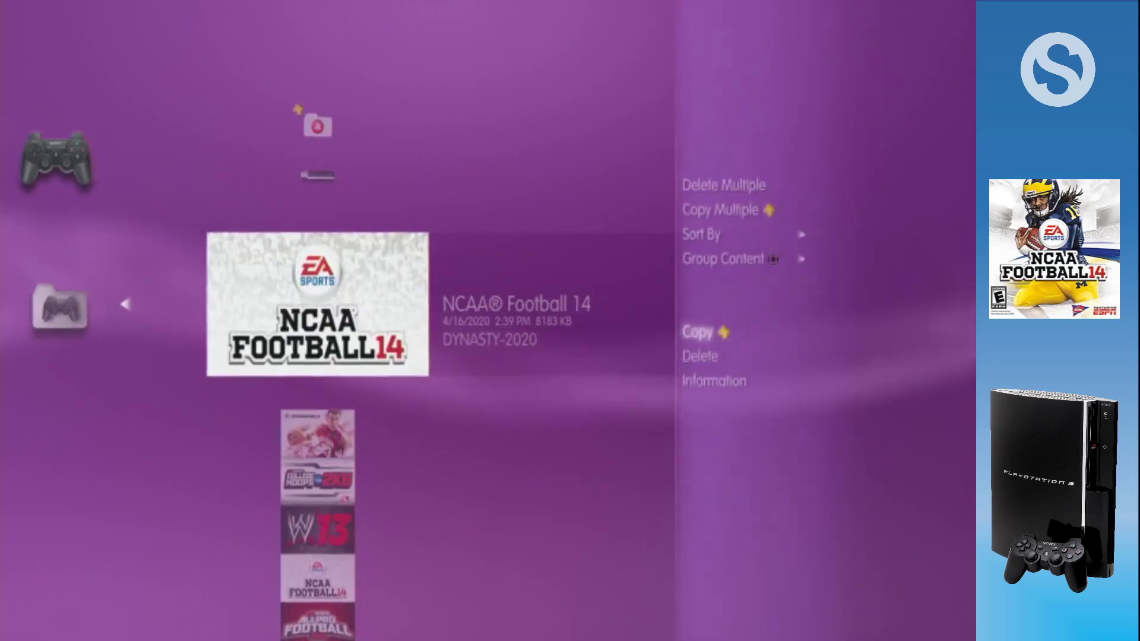
key("Return")
key("Down")
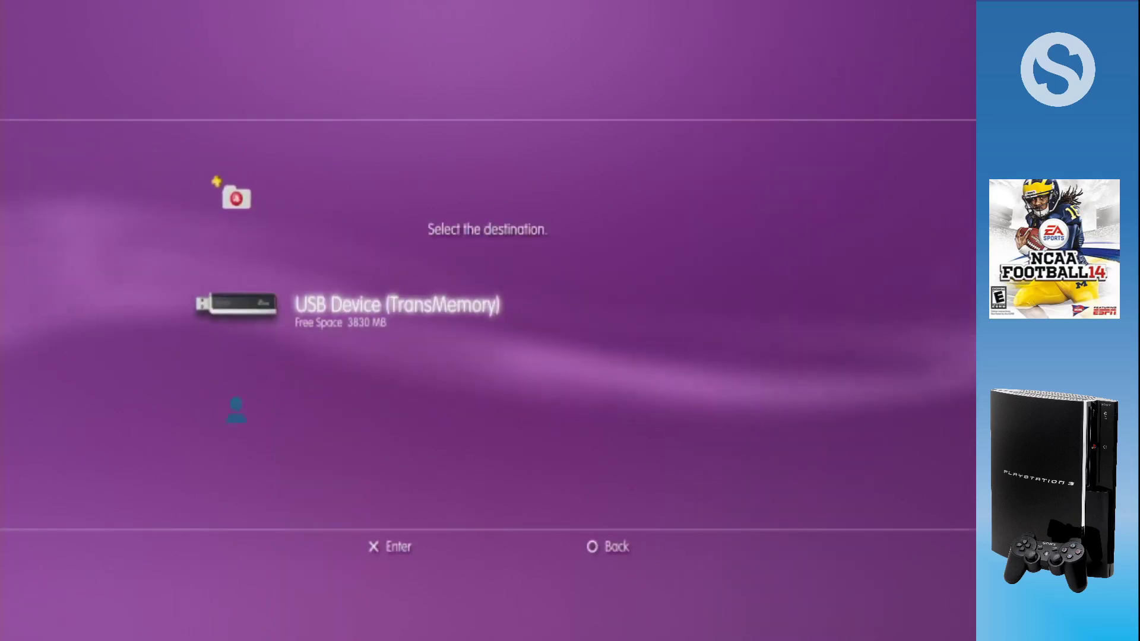
key("Return")
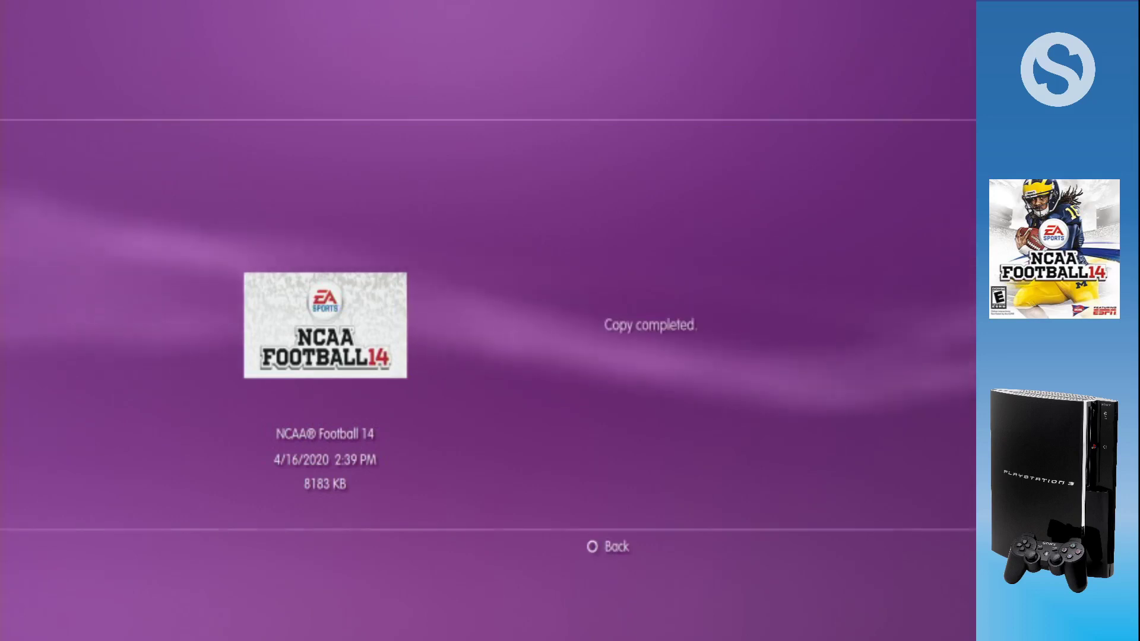
key("Escape")
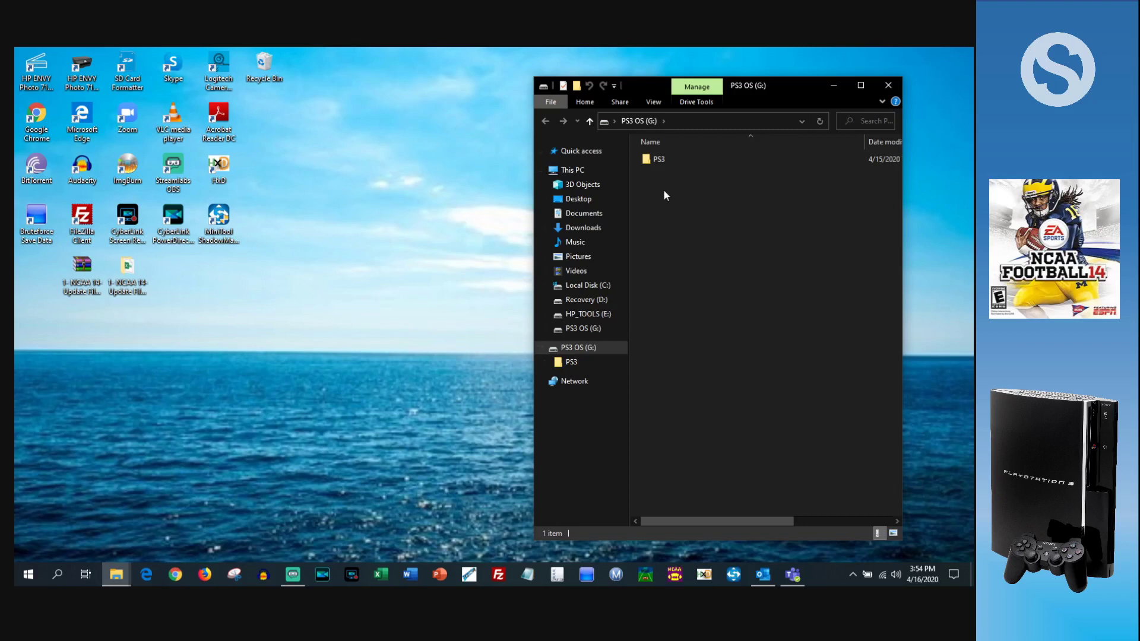
Step: On the PC, open the PS3 SAVEDATA folder on drive G: and launch Bruteforce Save Data beside it
double_click(667, 163)
double_click(667, 160)
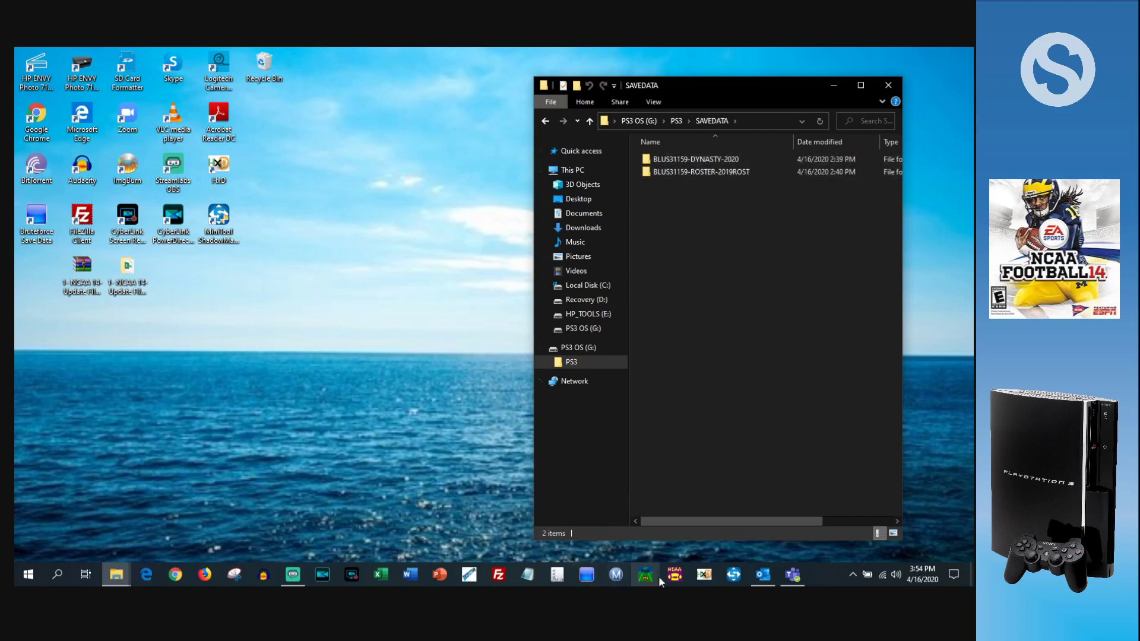
left_click(587, 574)
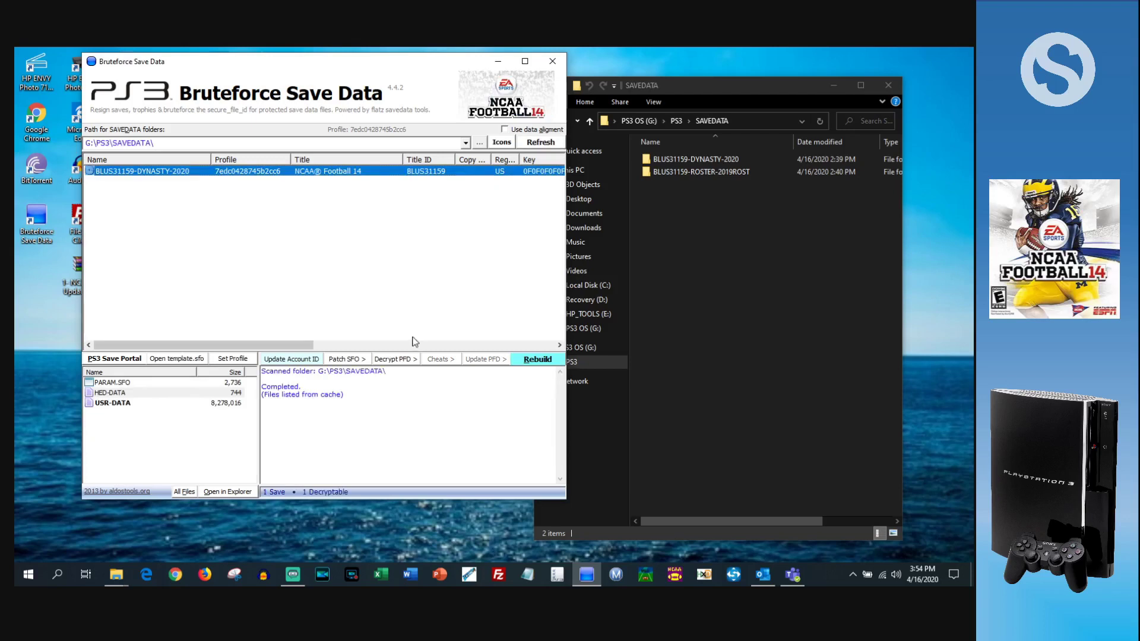
left_click_drag(448, 69, 404, 93)
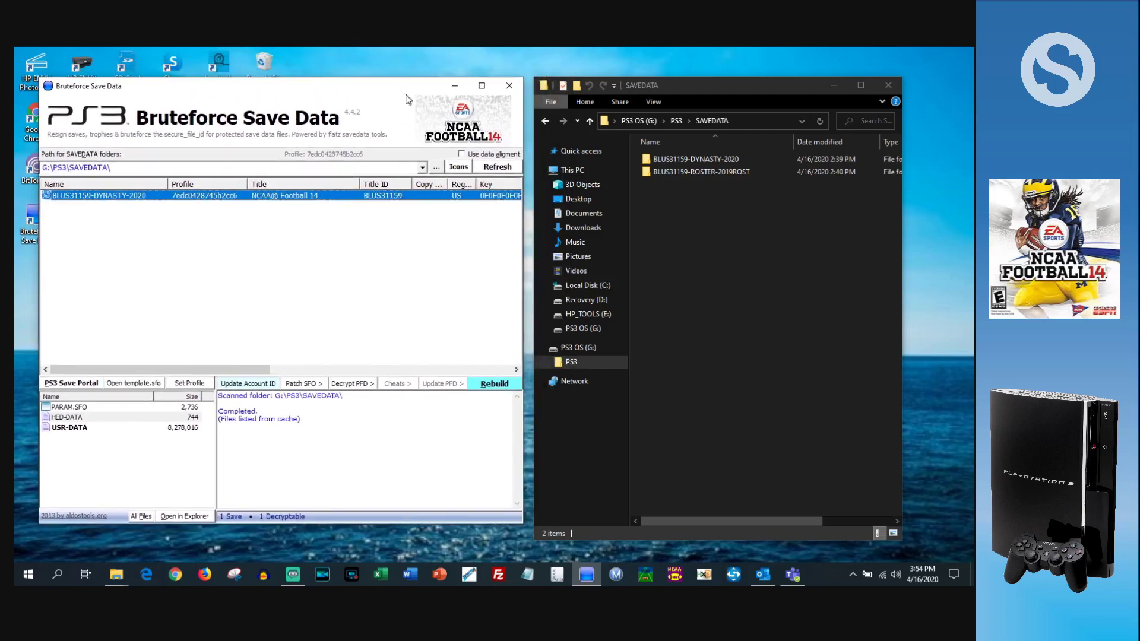
Step: Load the BLUS31159-DYNASTY-2020 save folder into Bruteforce Save Data and decrypt all of its files
left_click_drag(667, 159, 238, 257)
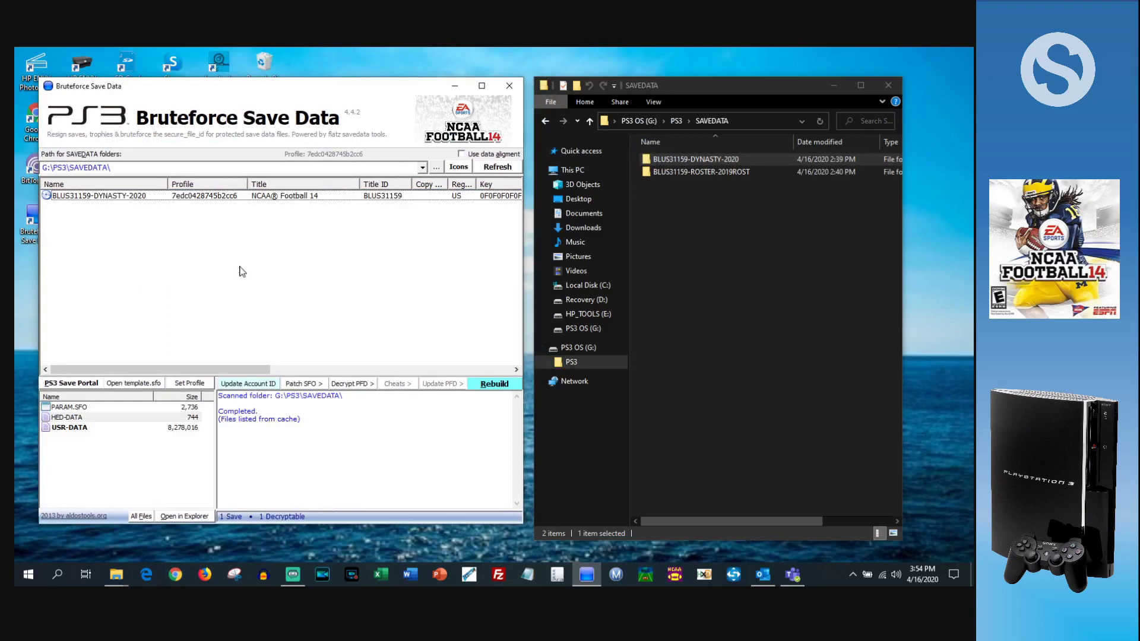
left_click(257, 198)
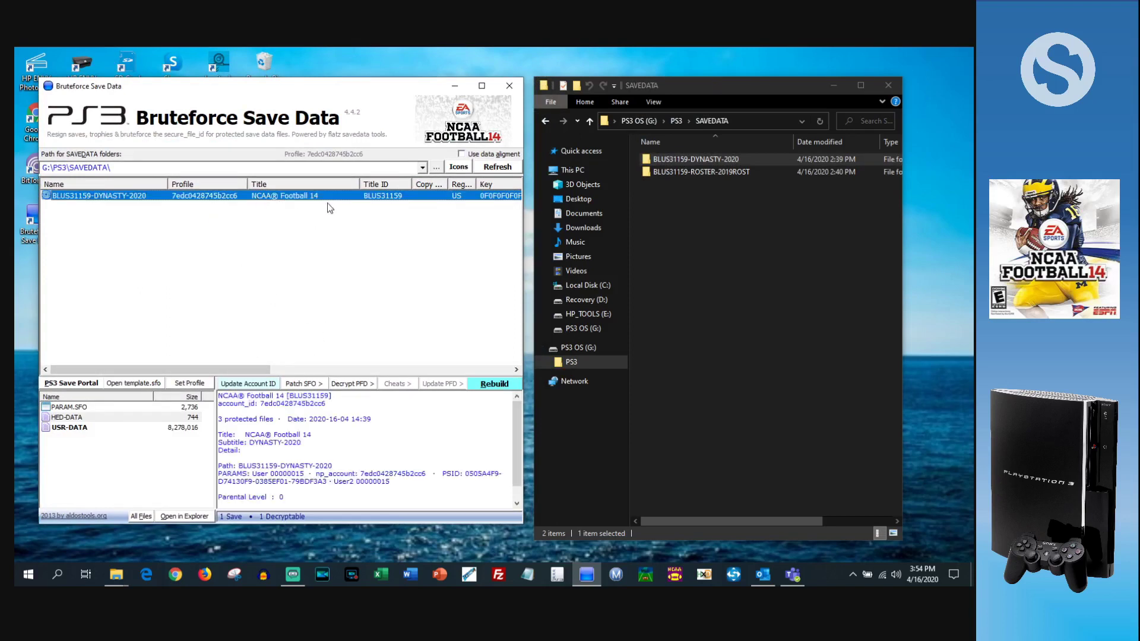
left_click(352, 384)
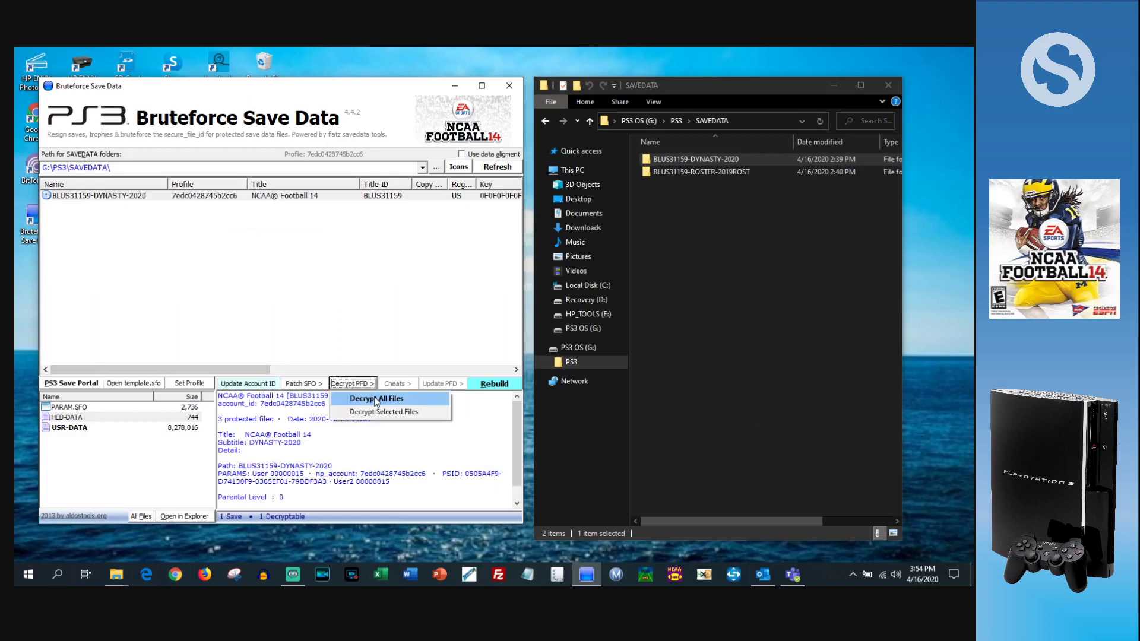
left_click(375, 400)
left_click(458, 350)
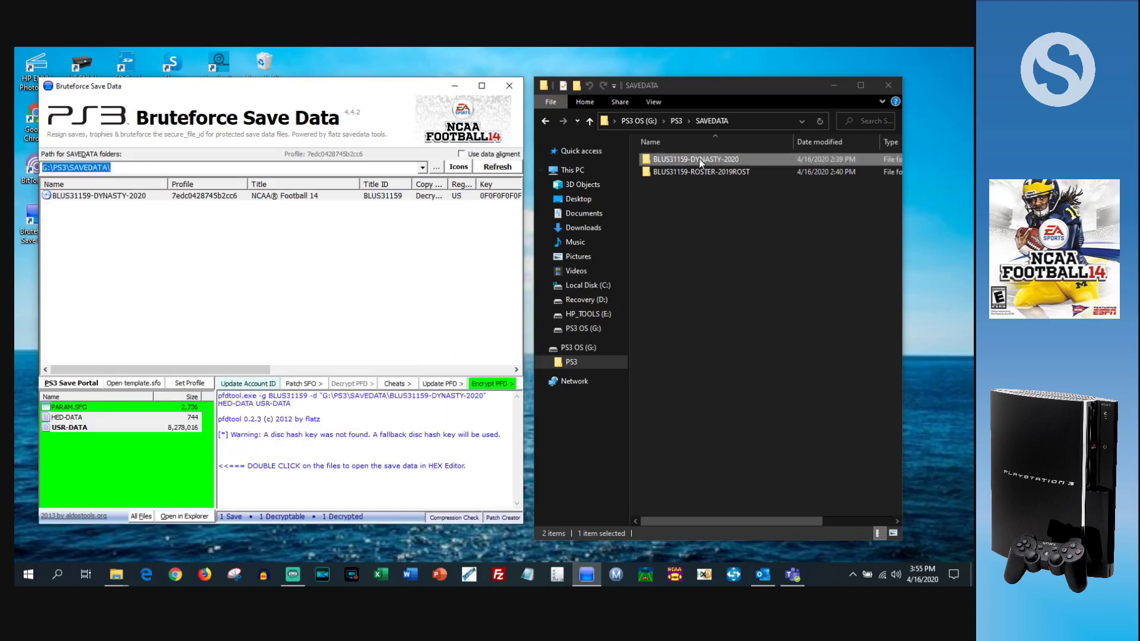
Step: Minimize Bruteforce Save Data, open the BLUS31159-DYNASTY-2020 folder and duplicate the USR-DATA file in place
left_click(454, 85)
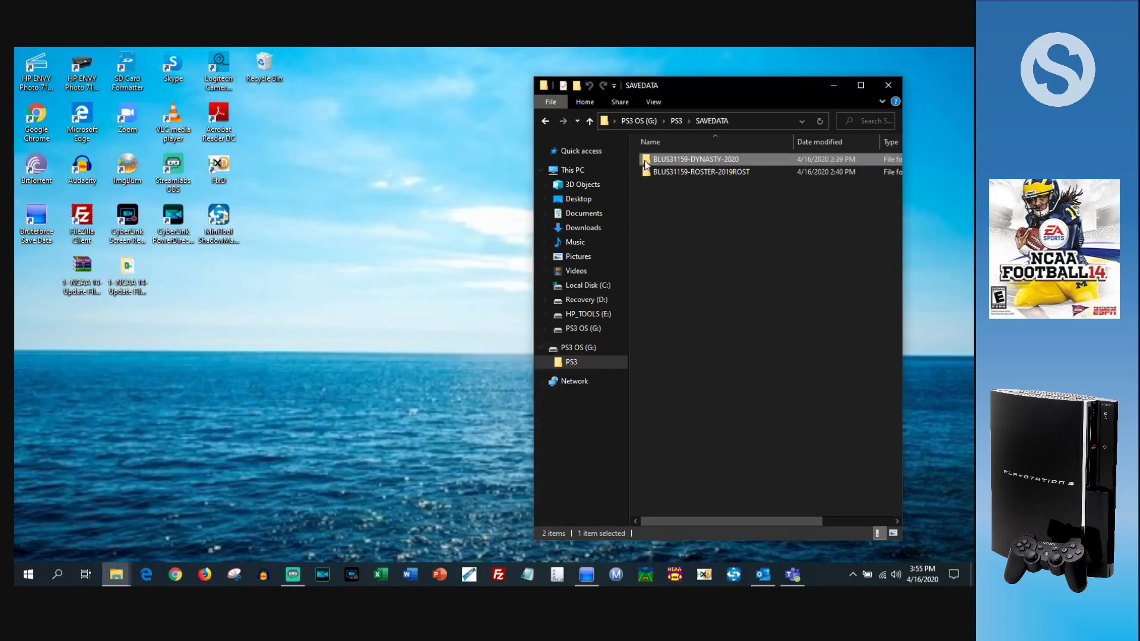
double_click(664, 161)
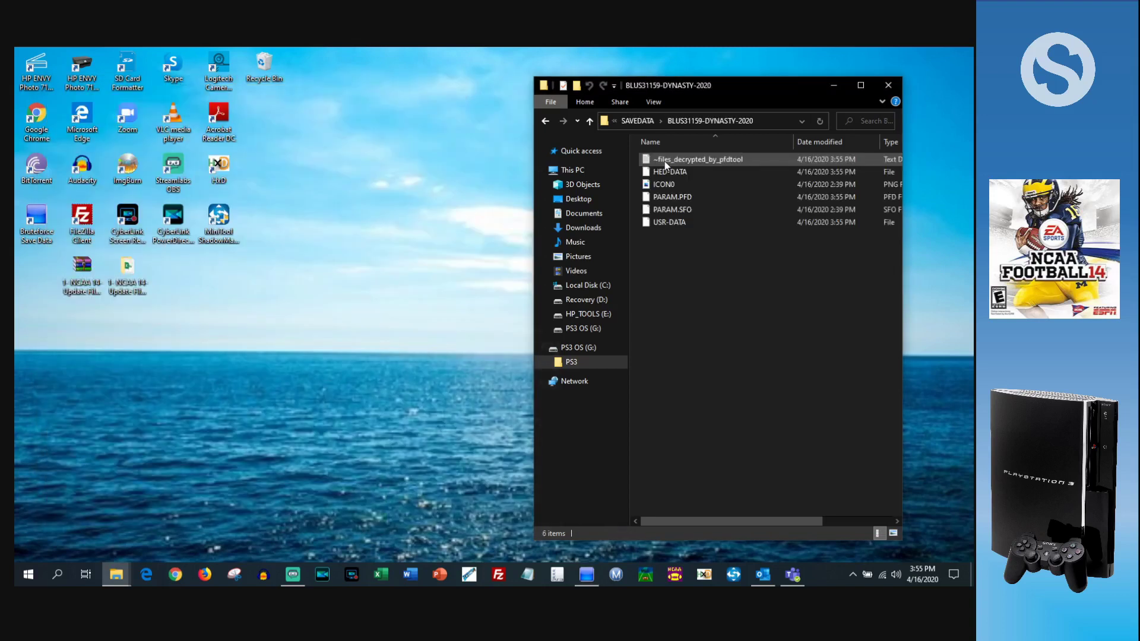
left_click(675, 222)
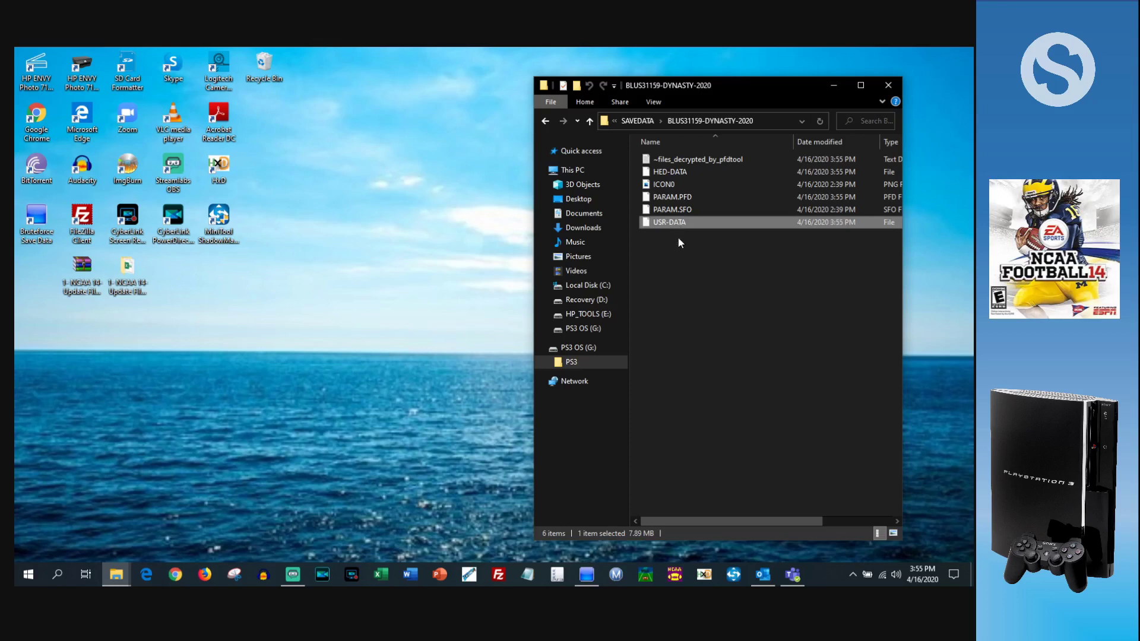
left_click(679, 238)
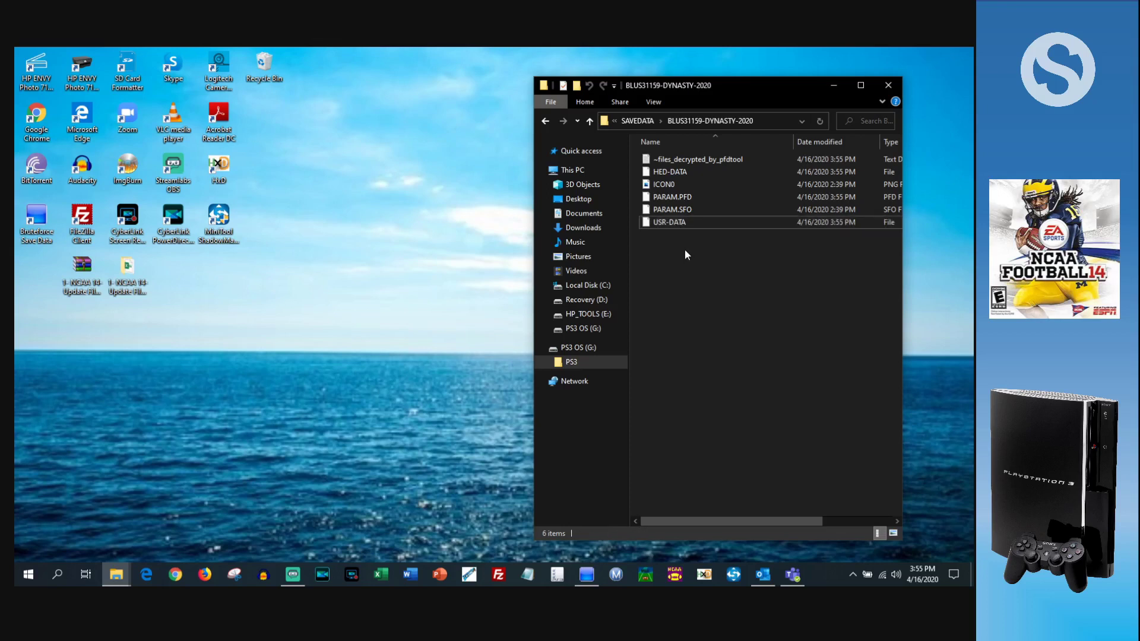
key("ctrl+v")
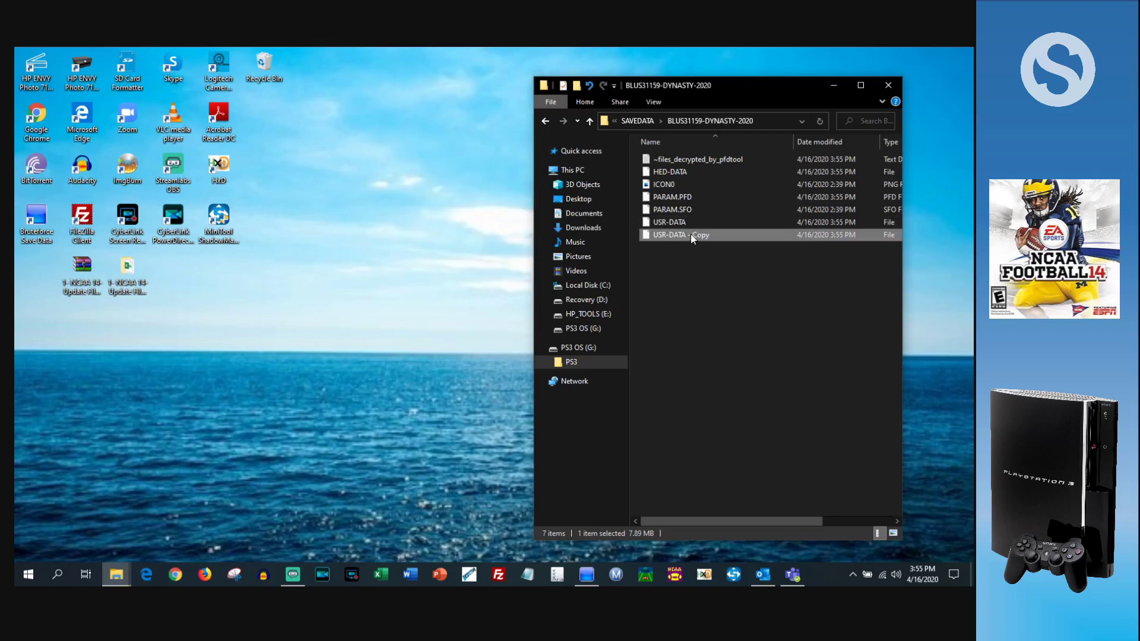
Step: Rename the duplicated USR-DATA file as USR-DATA.MC02
left_click(692, 234)
left_click(710, 235)
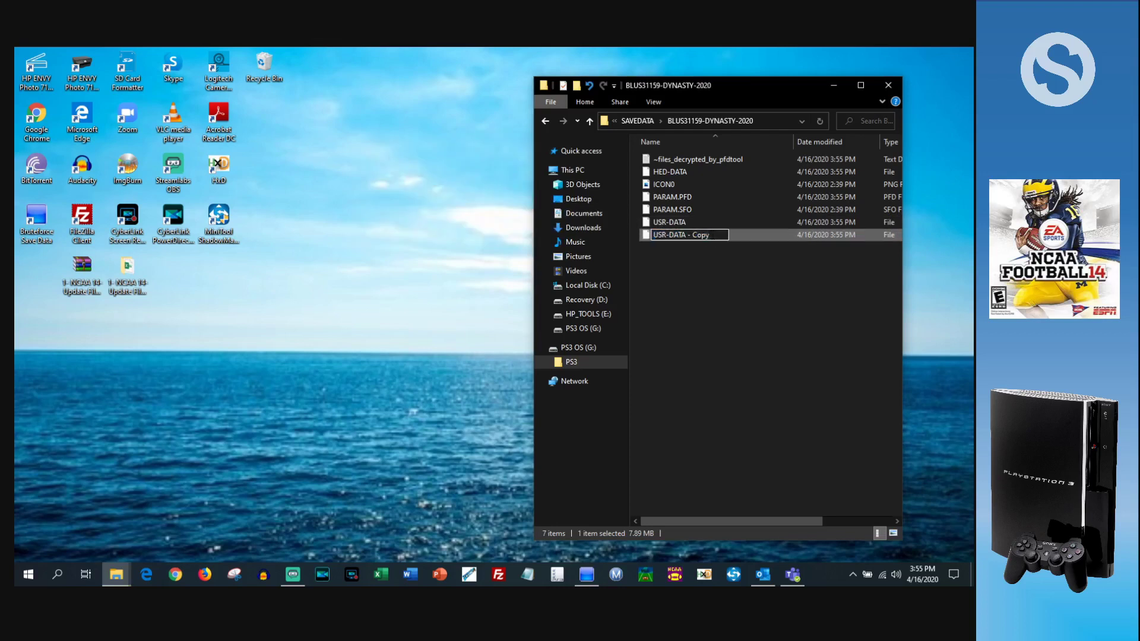
key("BackSpace")
key("BackSpace")
key("BackSpace")
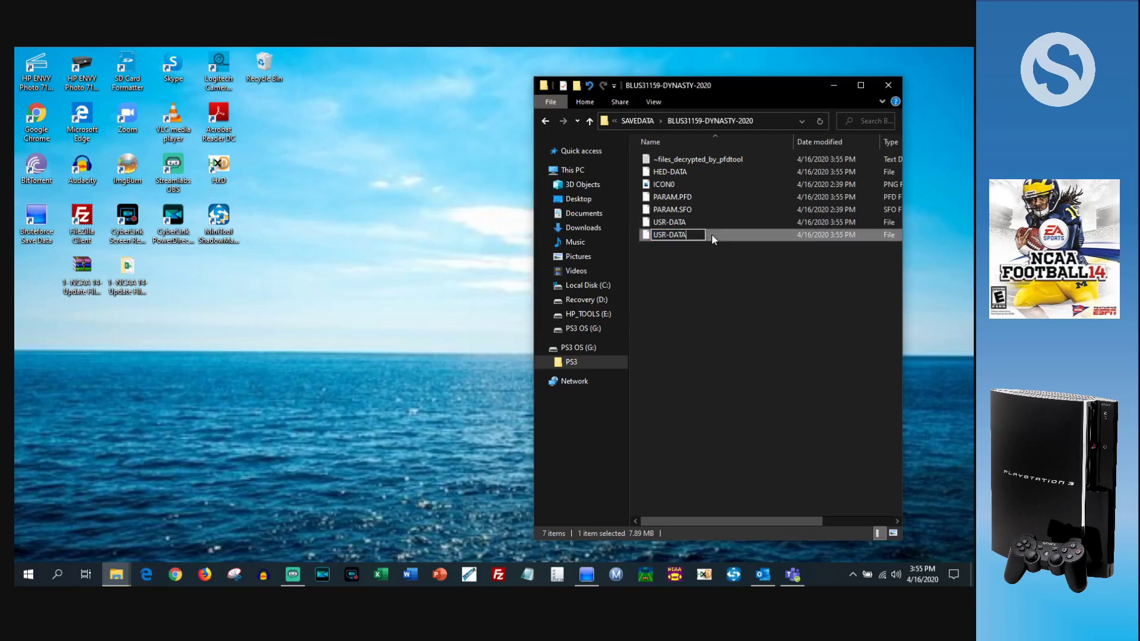
type(".MC02")
key("Return")
Step: Launch the NCAA Dynasty Editor and open USR-DATA.MC02 from the BLUS31159-DYNASTY-2020 folder on drive G:
left_click(676, 575)
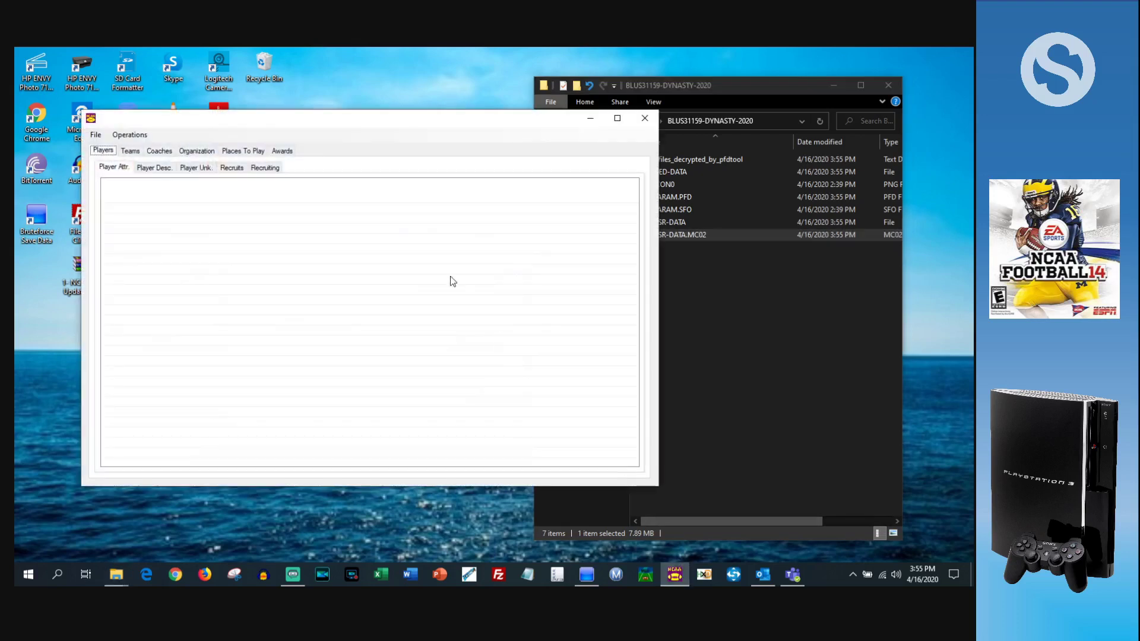
left_click(96, 135)
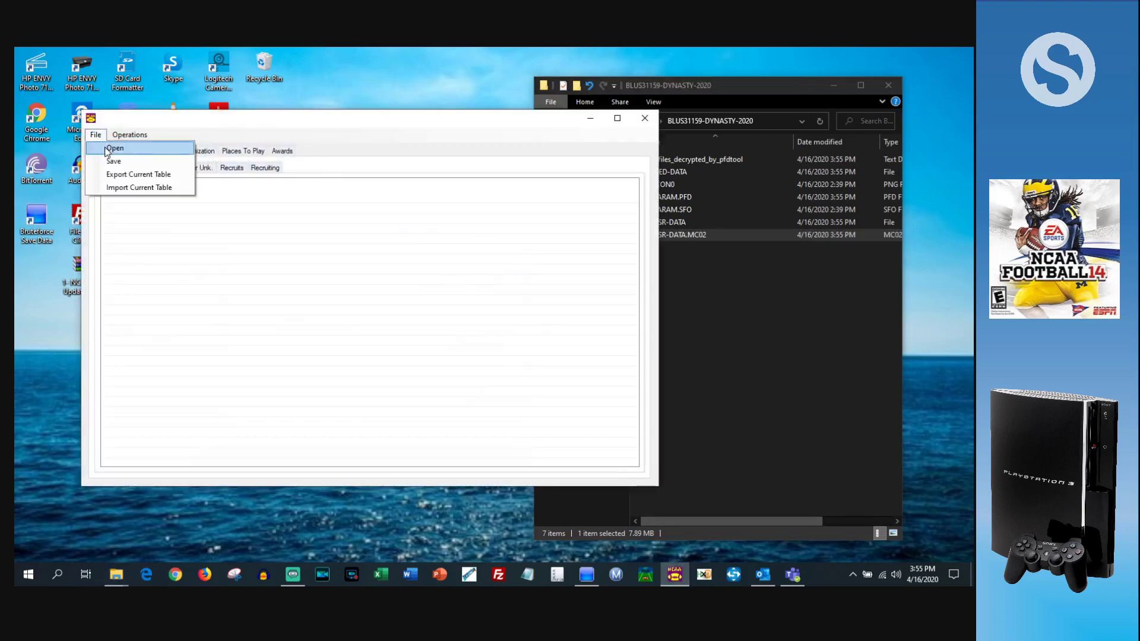
left_click(107, 150)
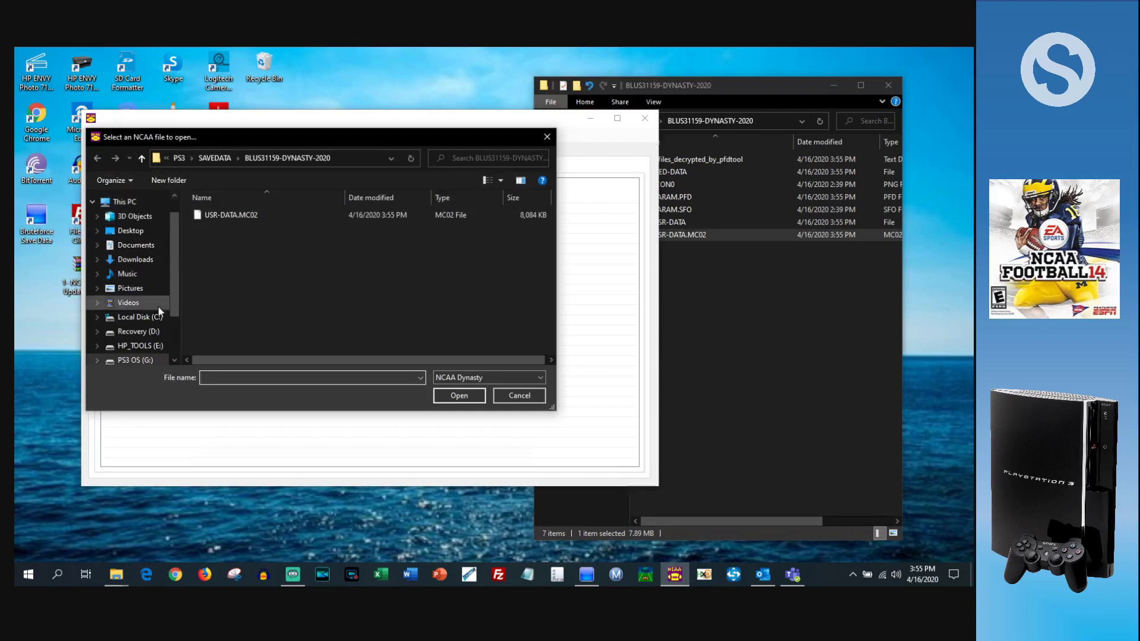
left_click(144, 362)
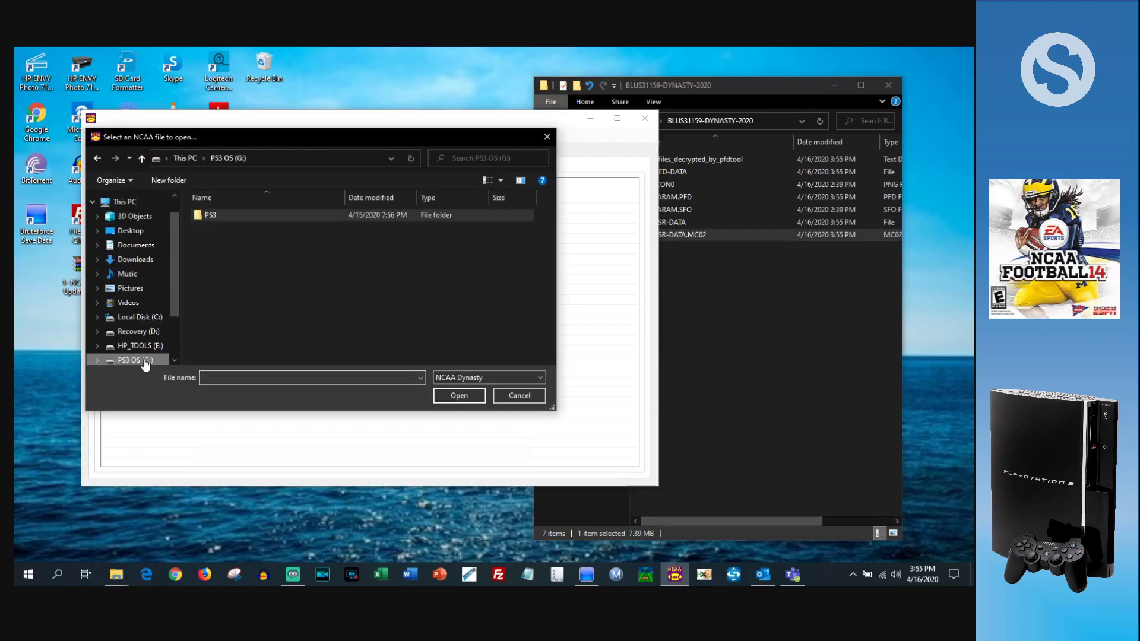
double_click(216, 216)
double_click(268, 216)
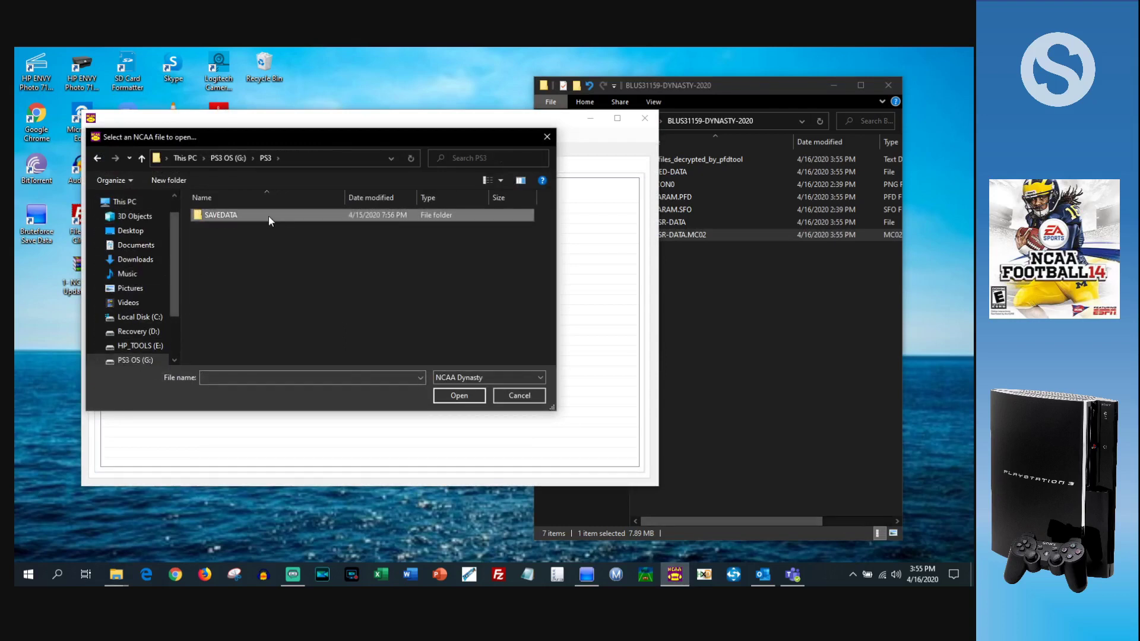
double_click(299, 215)
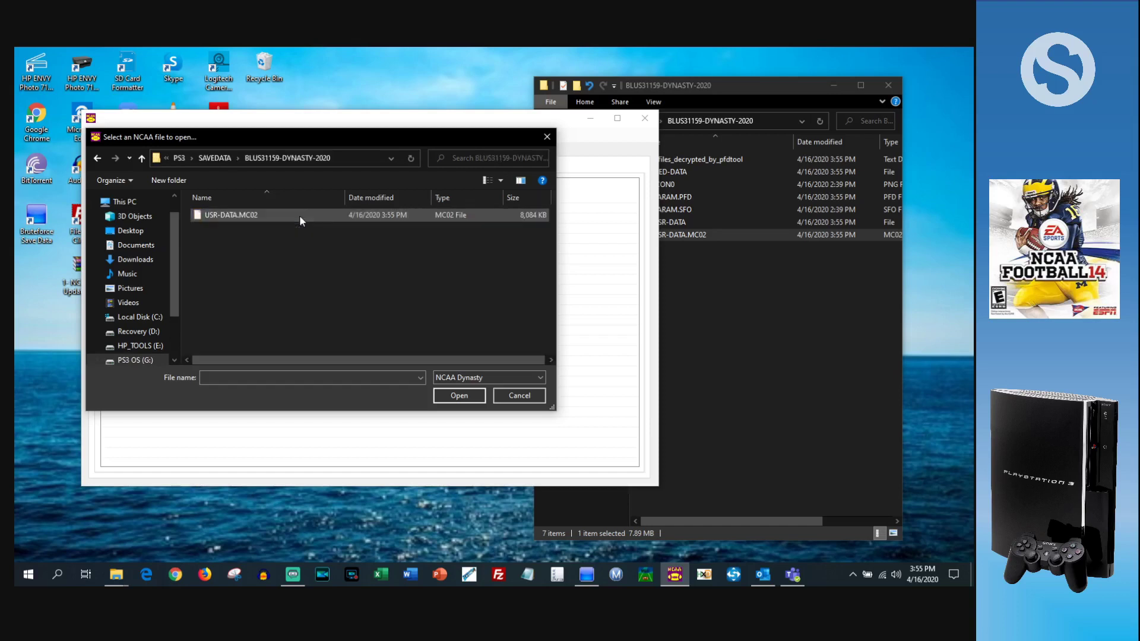
left_click(253, 215)
left_click(458, 395)
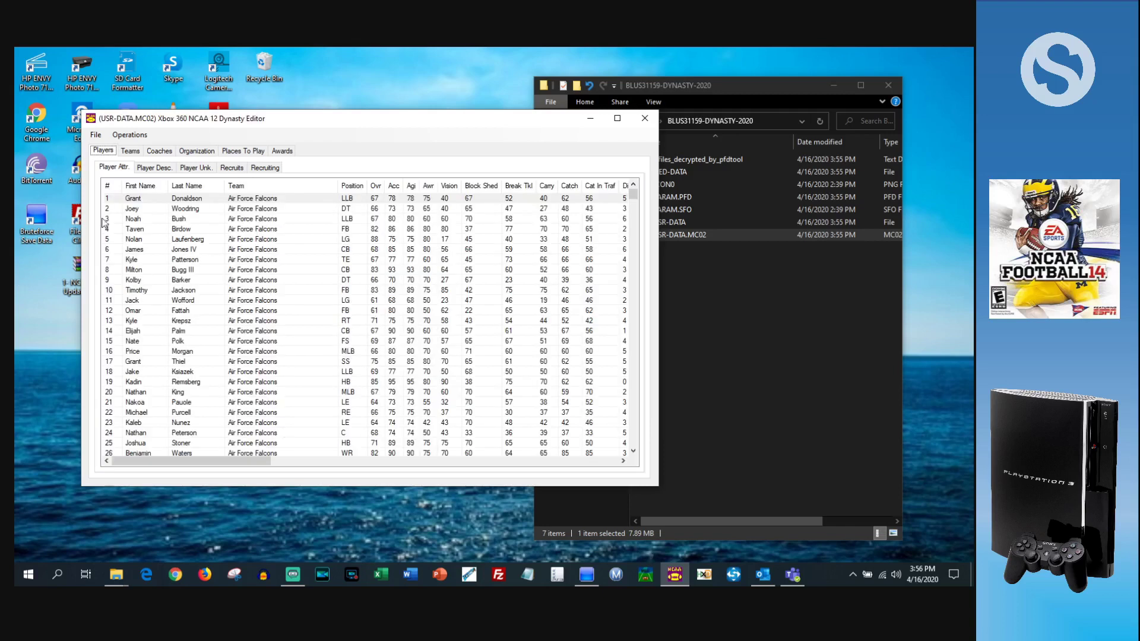
Step: Import Organization_Schedule_2020 from the desktop's 1- Import Files for Editor folder into the organization's Schedule table
left_click(208, 149)
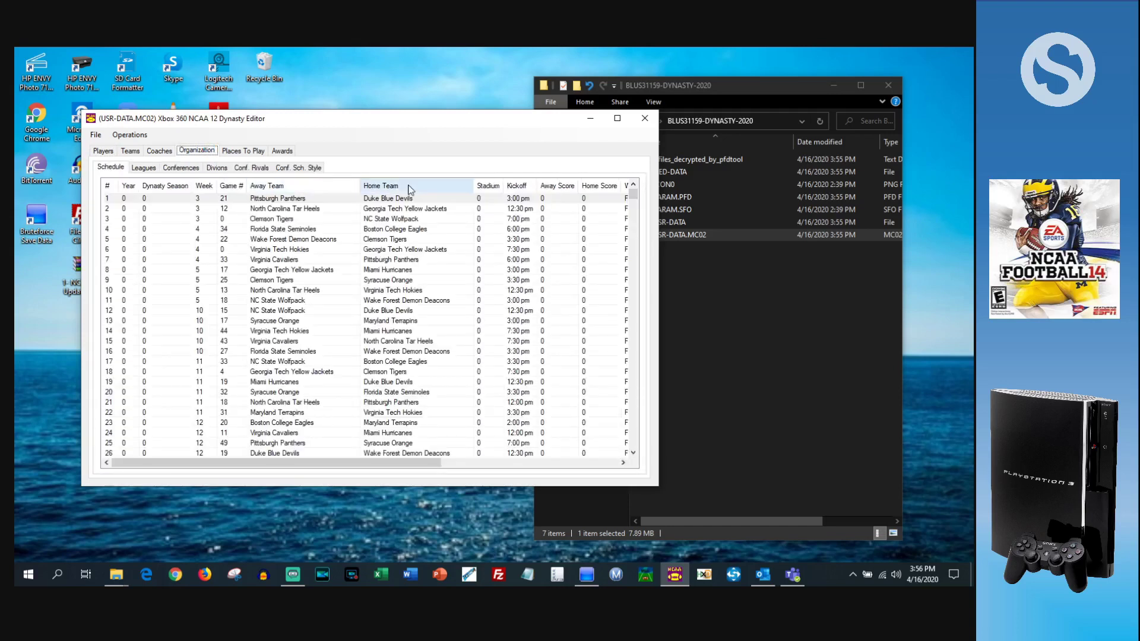
left_click(100, 136)
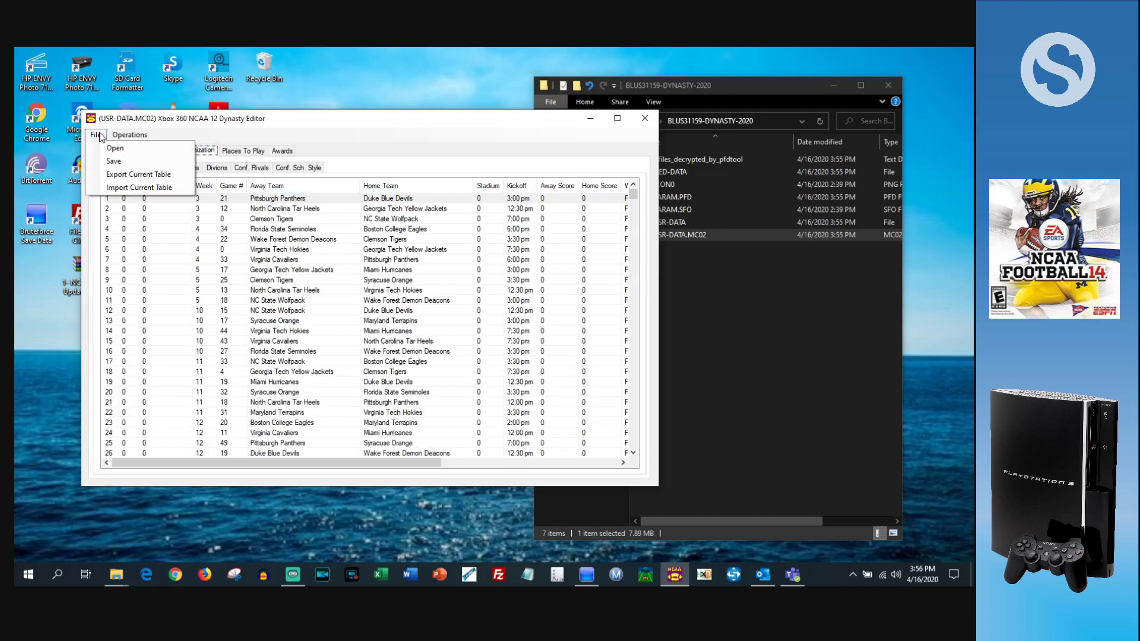
left_click(138, 188)
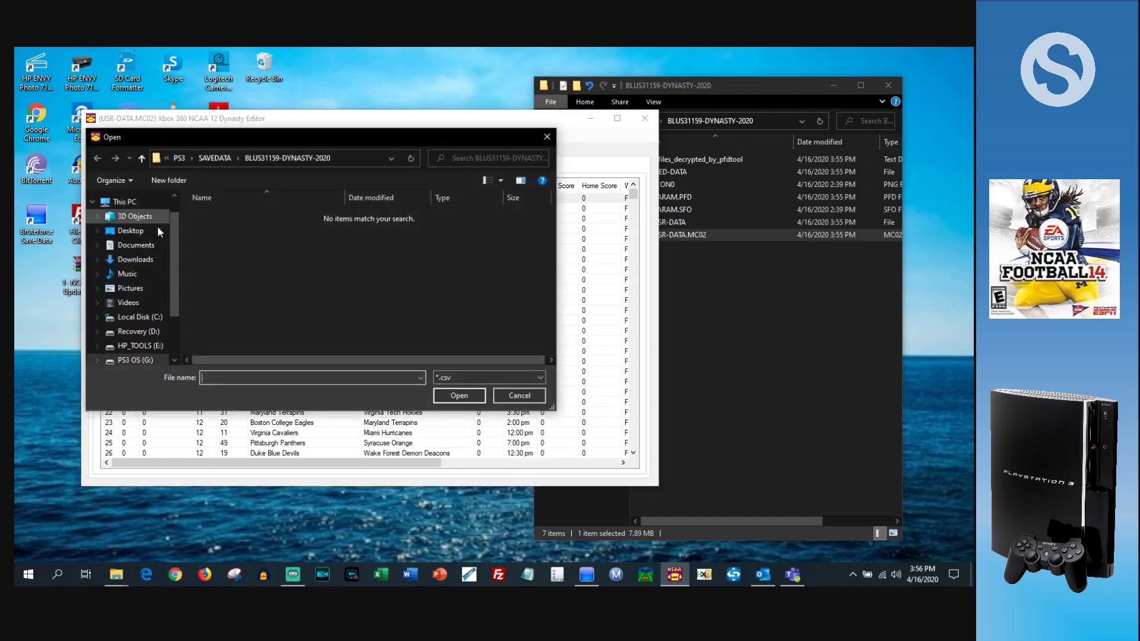
left_click(142, 232)
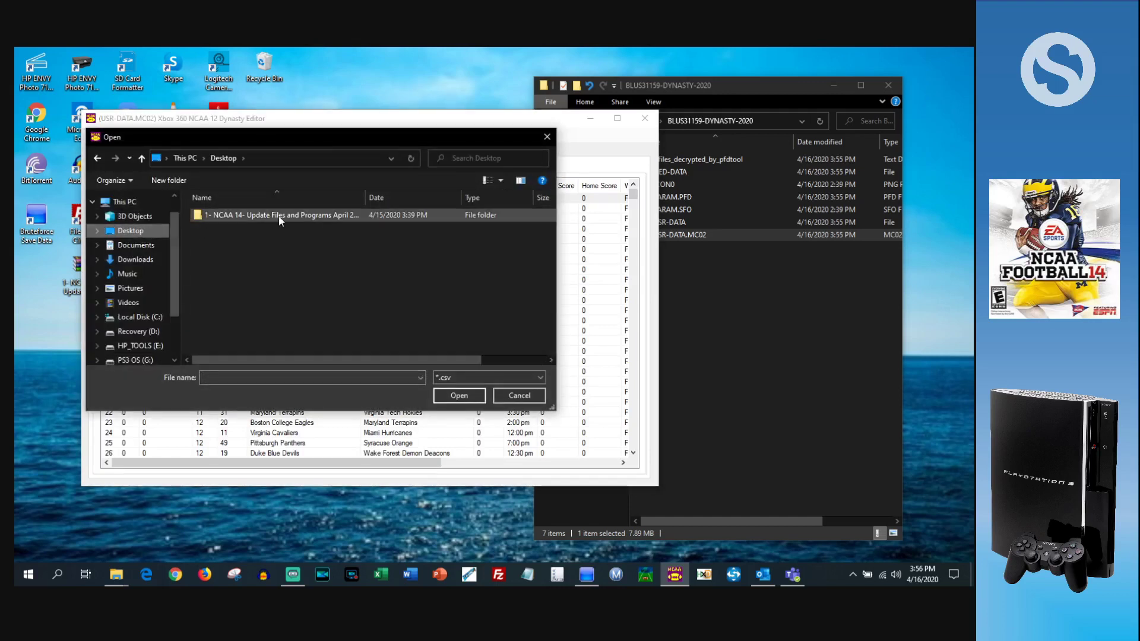
double_click(369, 194)
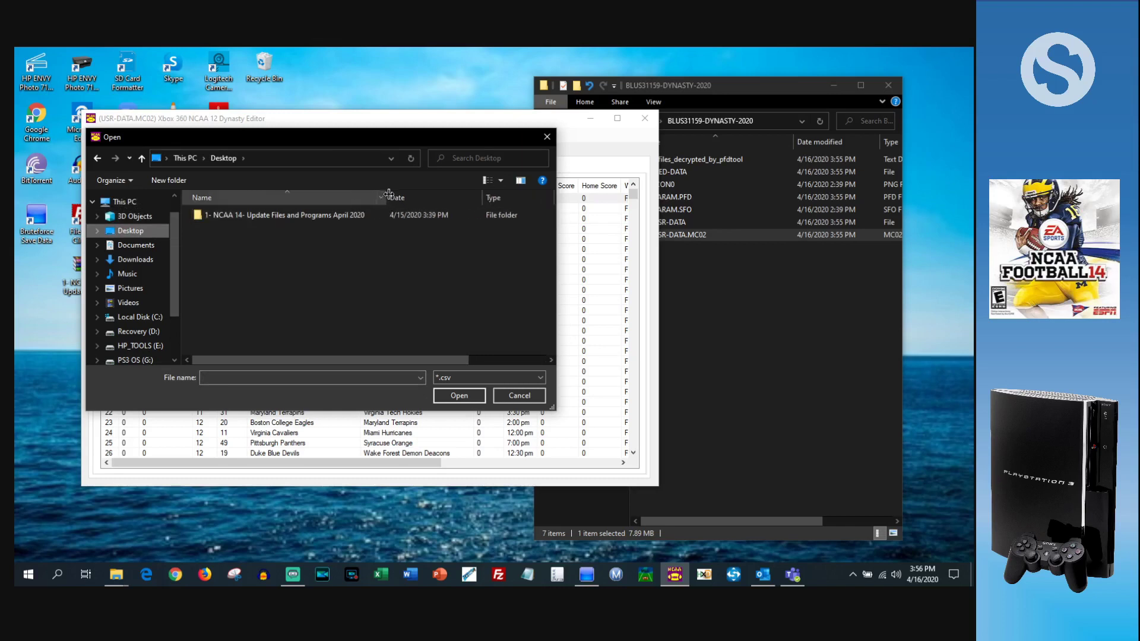
double_click(297, 215)
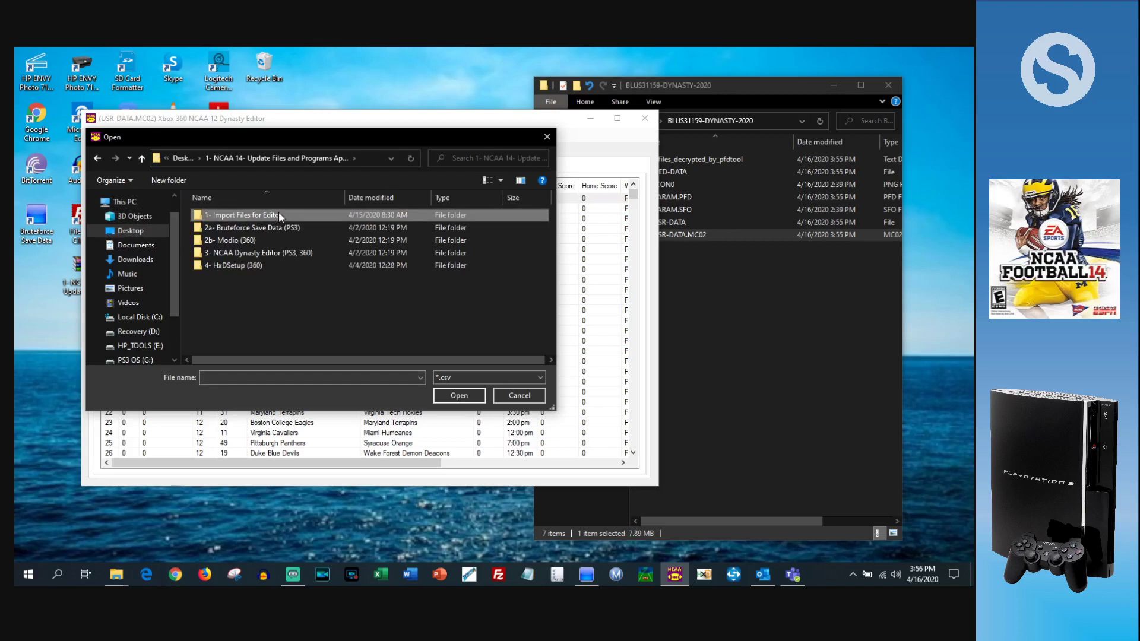
double_click(279, 212)
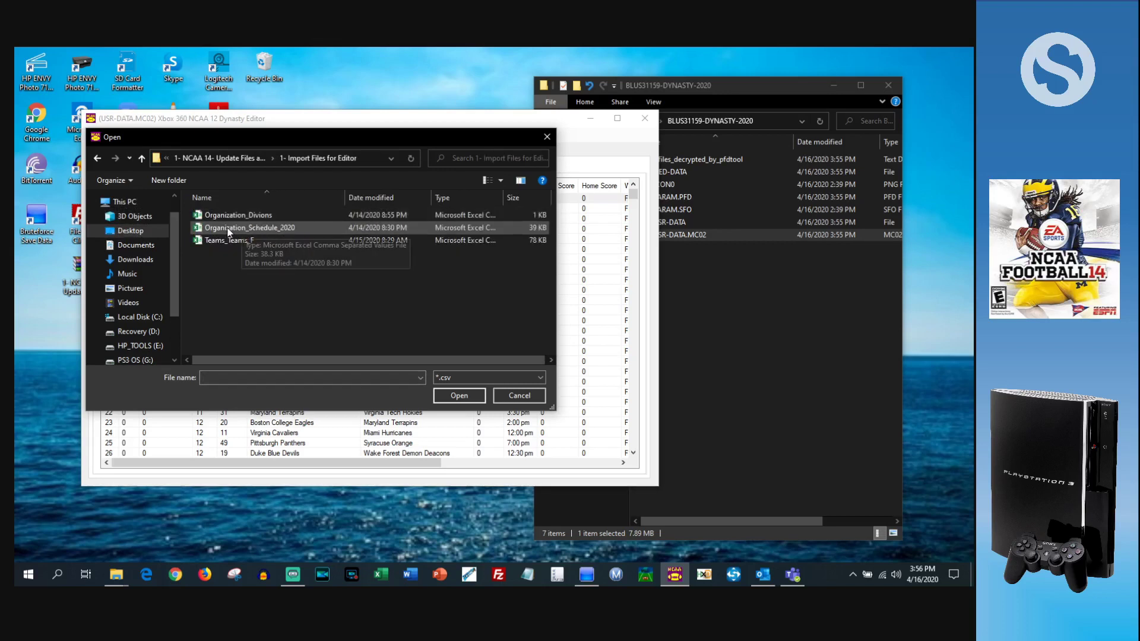
left_click(297, 226)
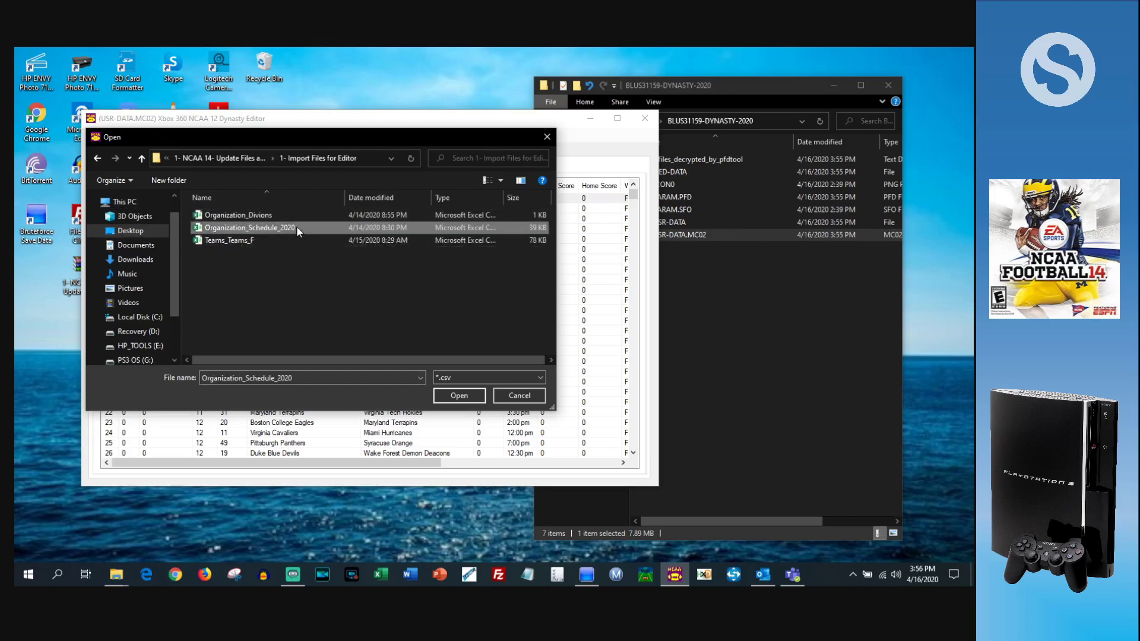
left_click(459, 396)
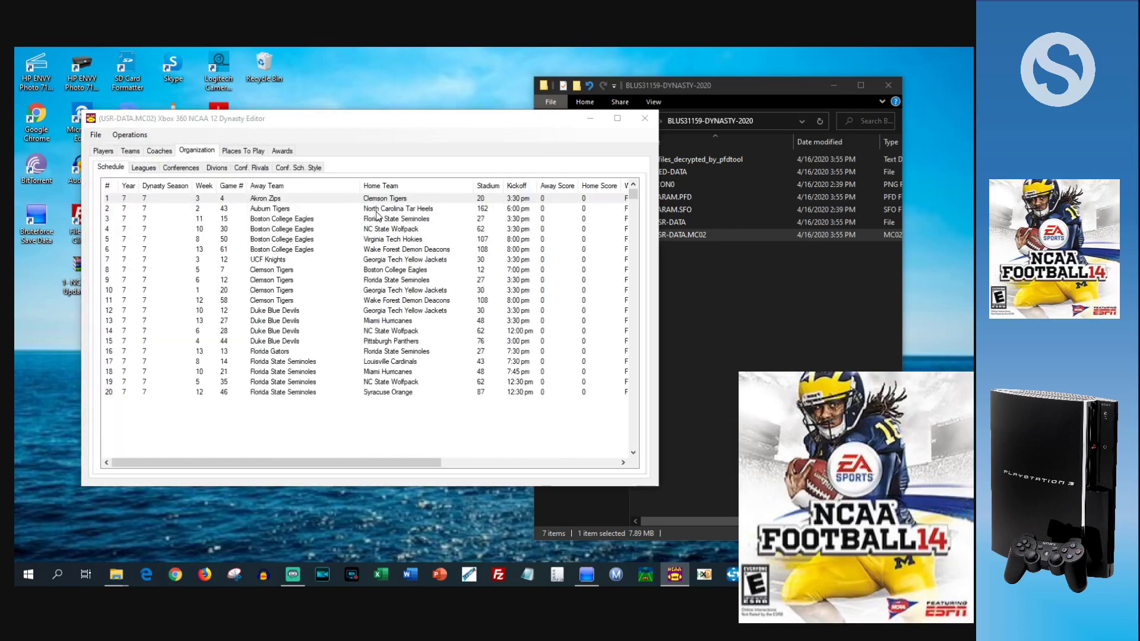
left_click(514, 350)
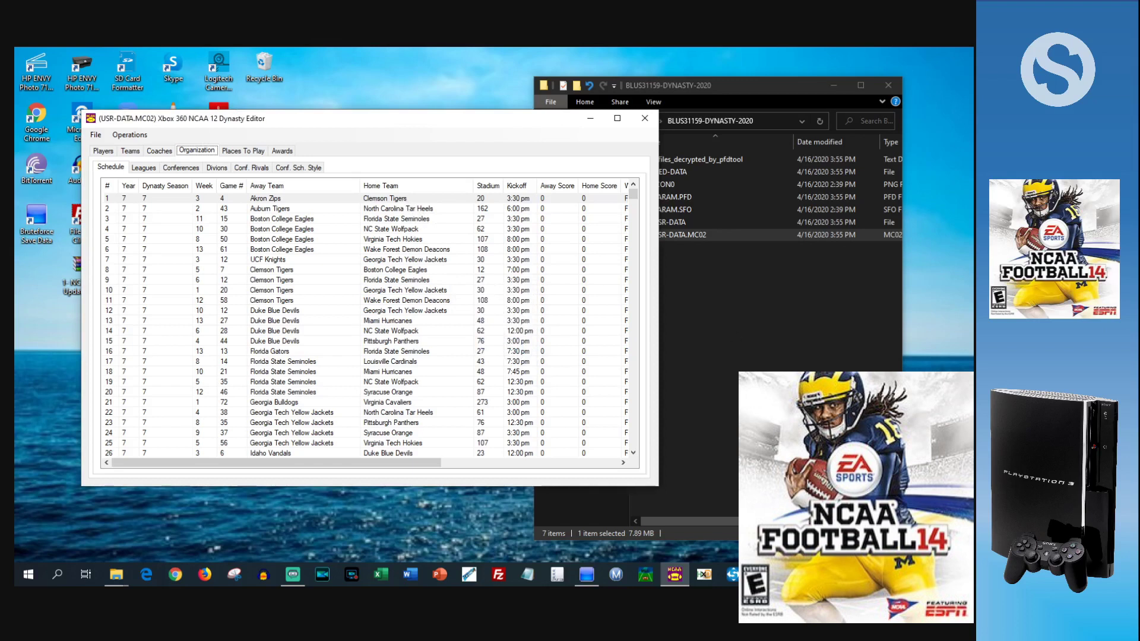
Step: Sort the imported schedule by home team and look through the games
left_click(406, 189)
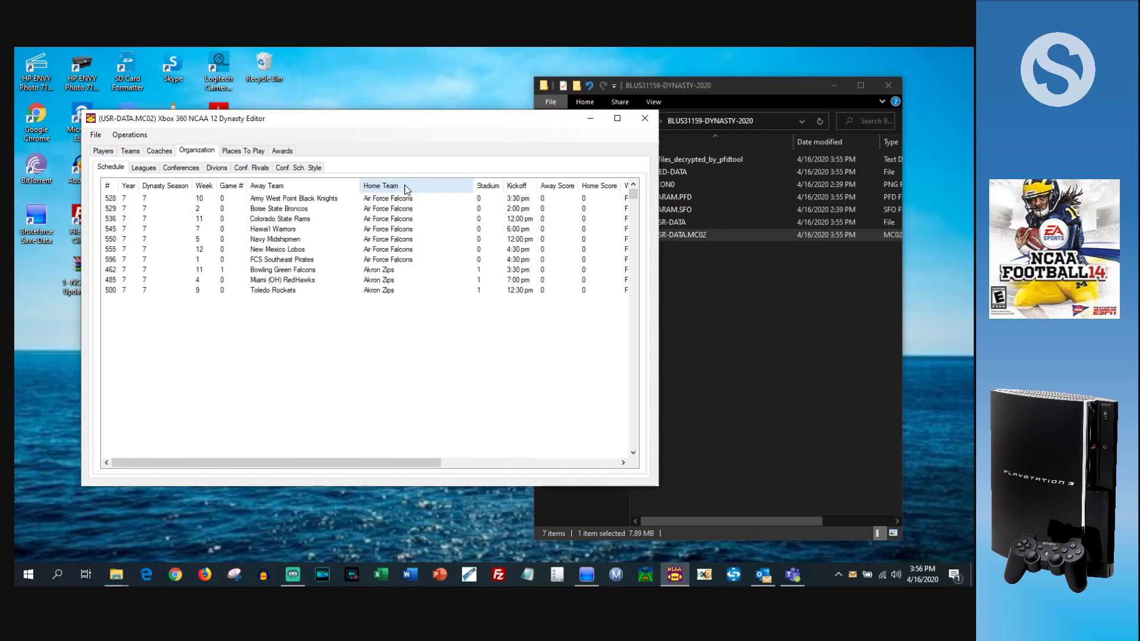
left_click_drag(633, 195, 635, 315)
scroll(382, 362, "down", 3)
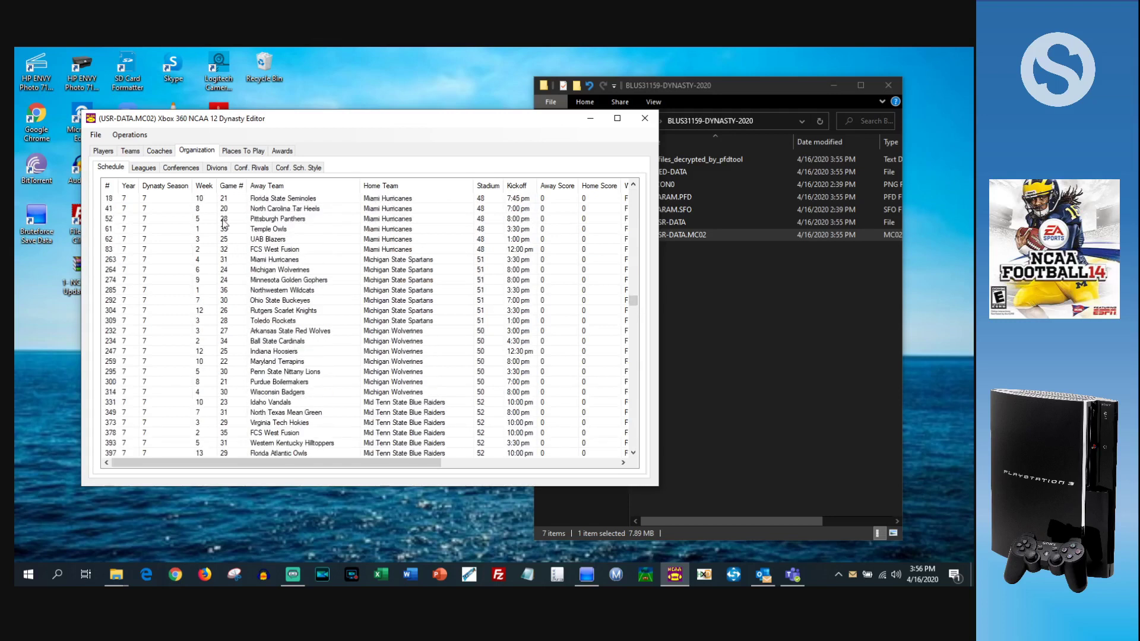
Step: Import the Organization_Divions file into the organization's Divisions table and acknowledge the completed import
left_click(217, 168)
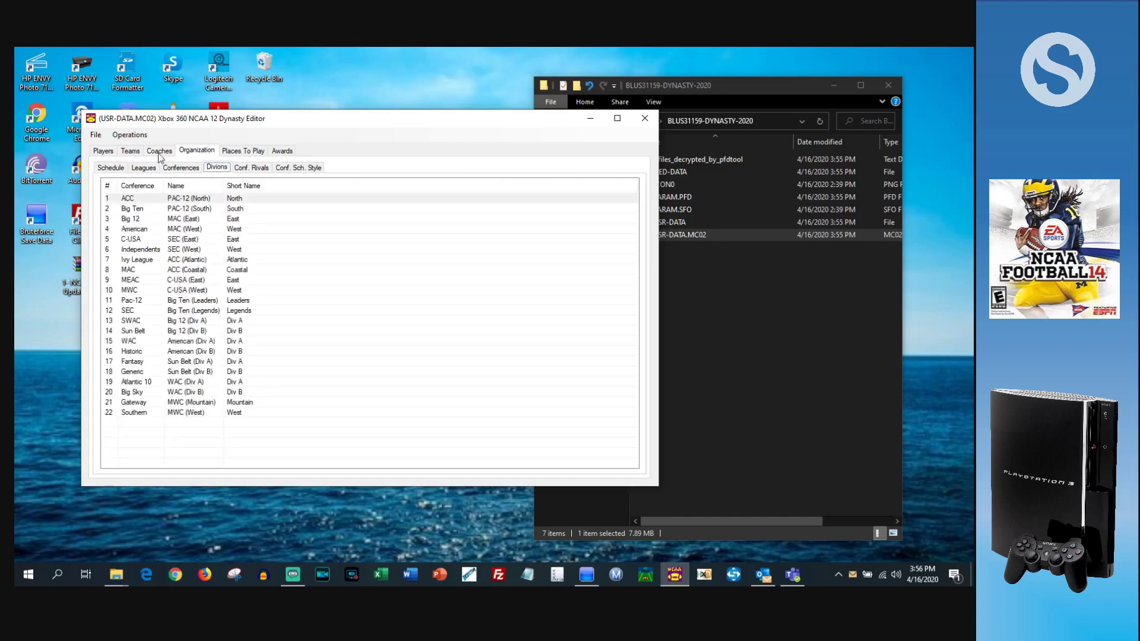
left_click(96, 134)
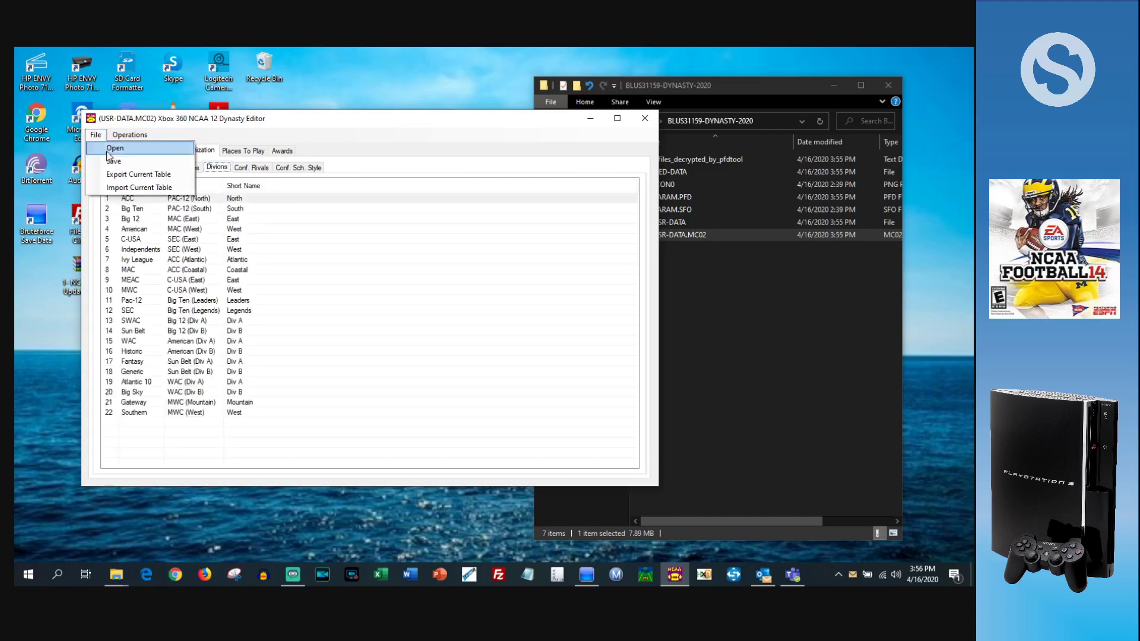
left_click(123, 187)
left_click(228, 216)
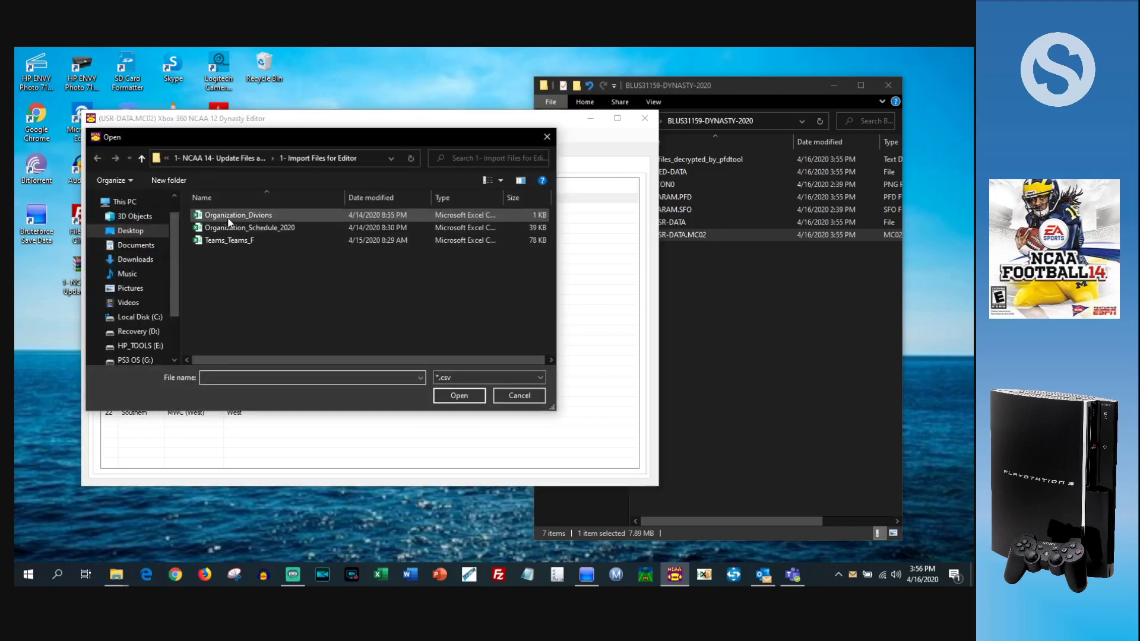
left_click(459, 396)
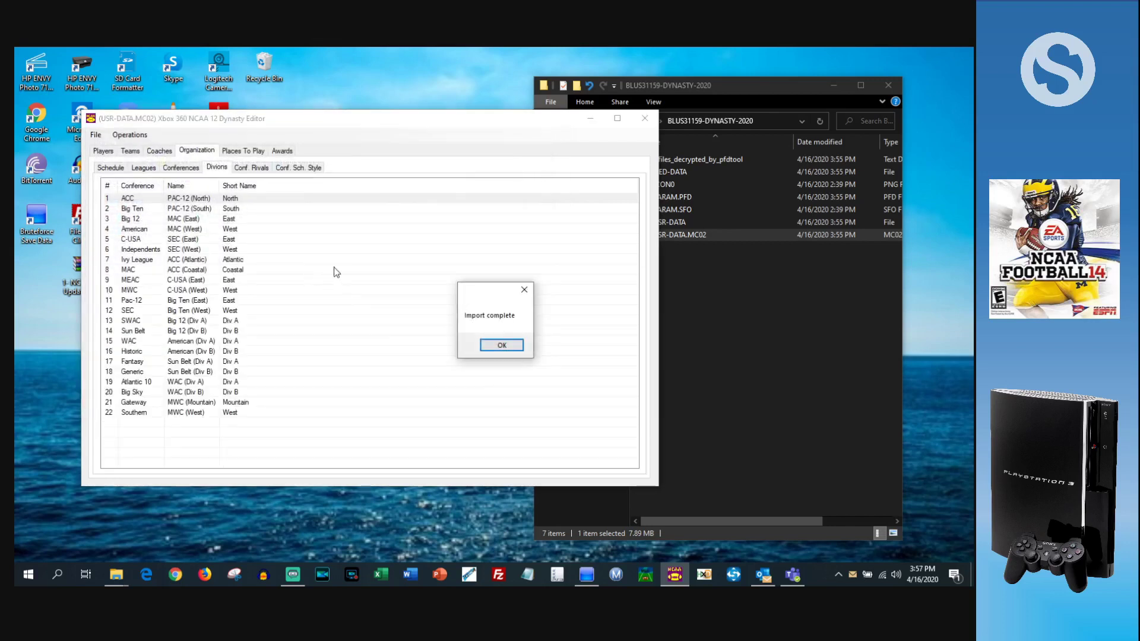
left_click(502, 345)
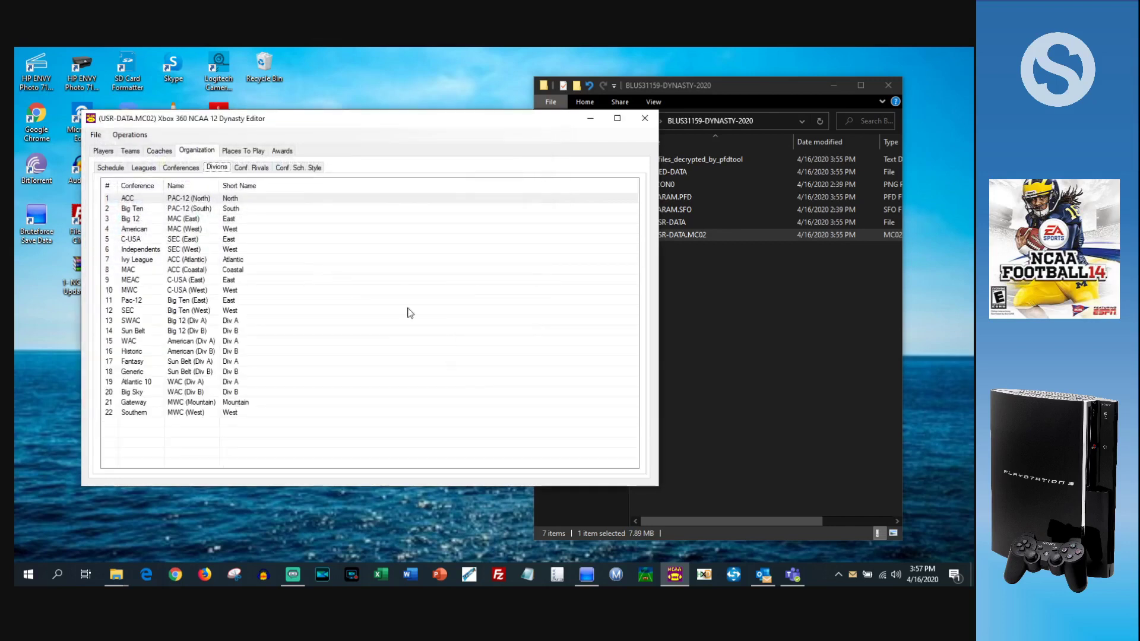
Step: Save the dynasty file with the imported schedule and divisions and acknowledge the completed save
left_click(96, 135)
left_click(109, 159)
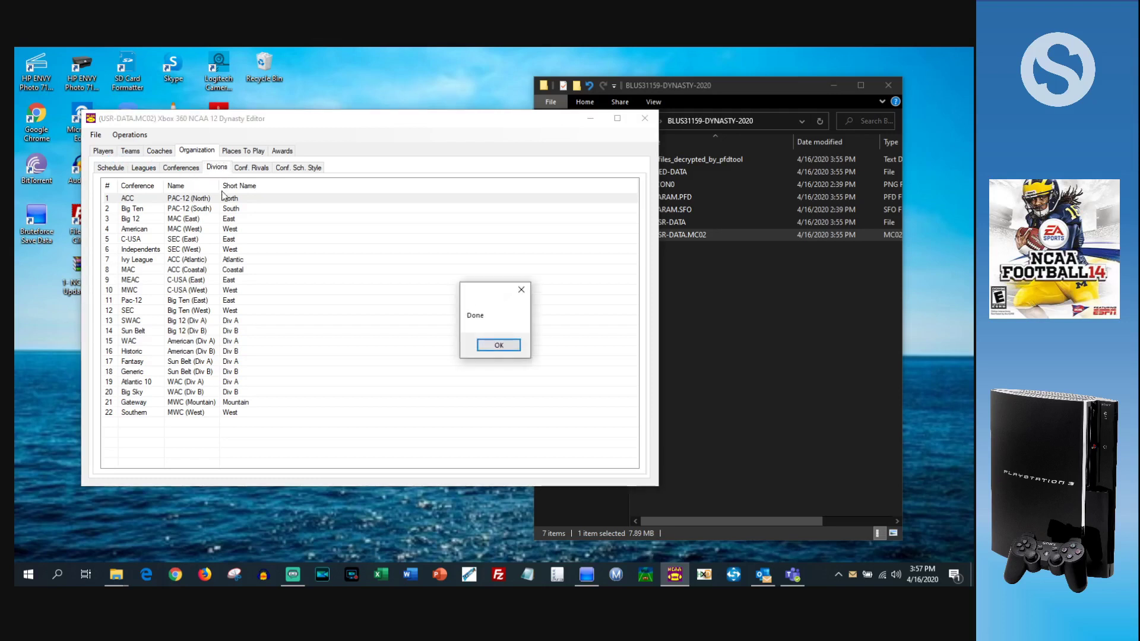
left_click(491, 345)
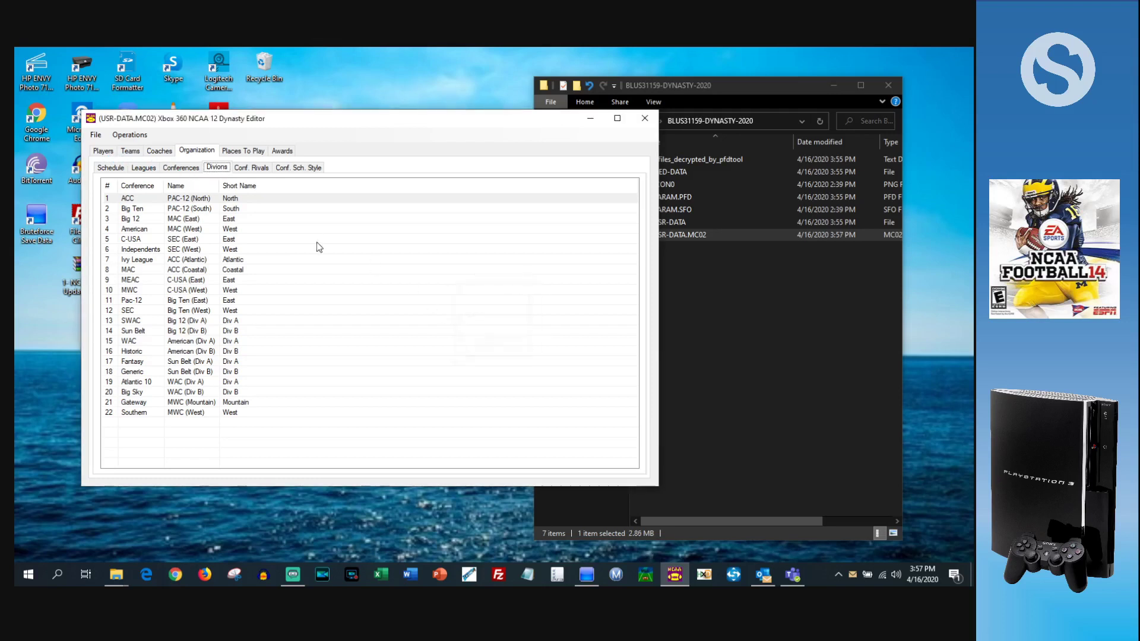
Step: Import the Teams_Teams_F file into the main Teams table and acknowledge the completed import
left_click(132, 152)
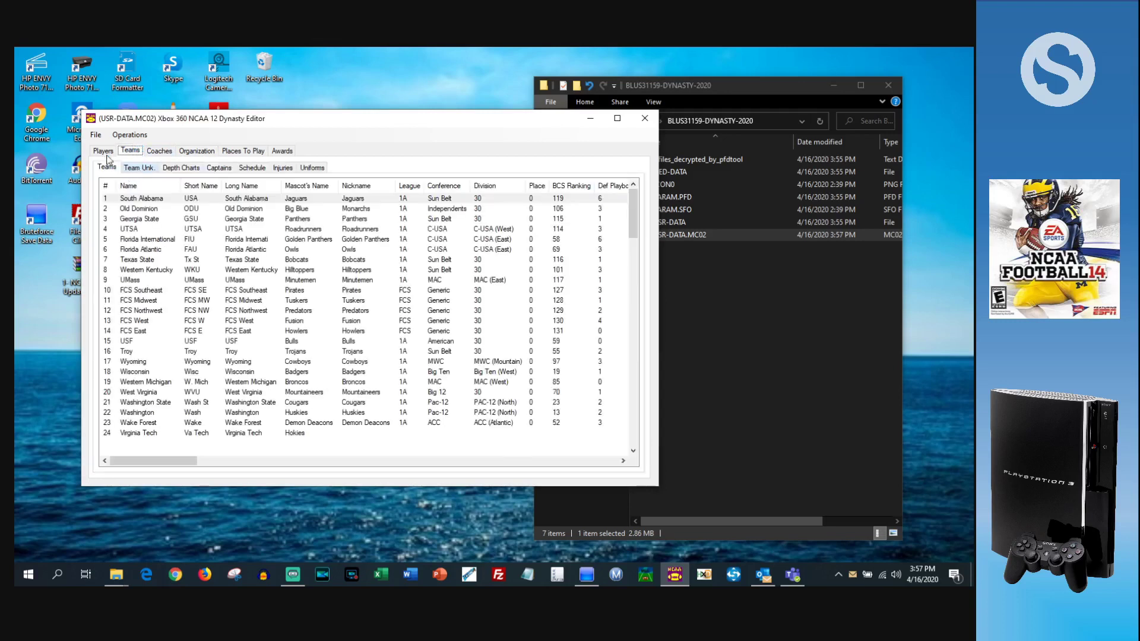
left_click(96, 135)
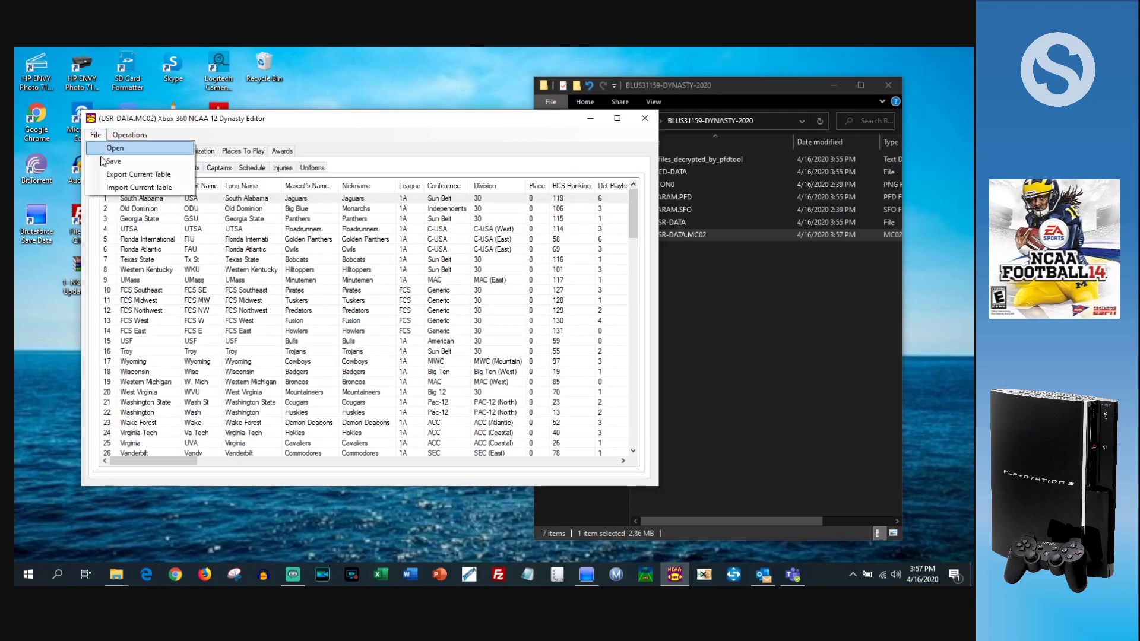
left_click(115, 187)
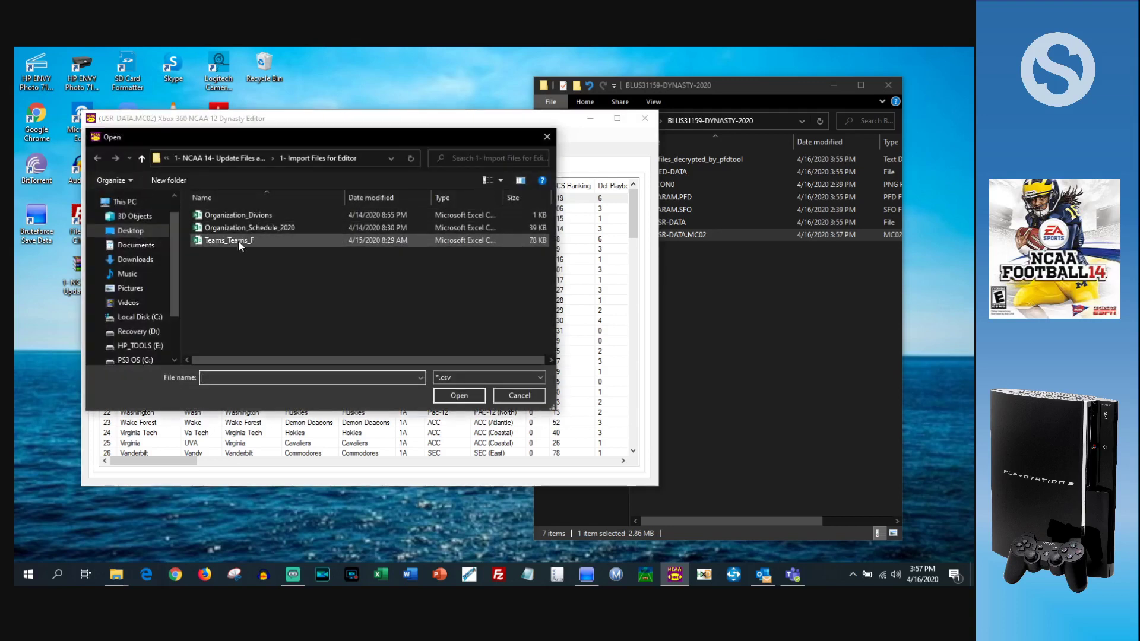
left_click(248, 243)
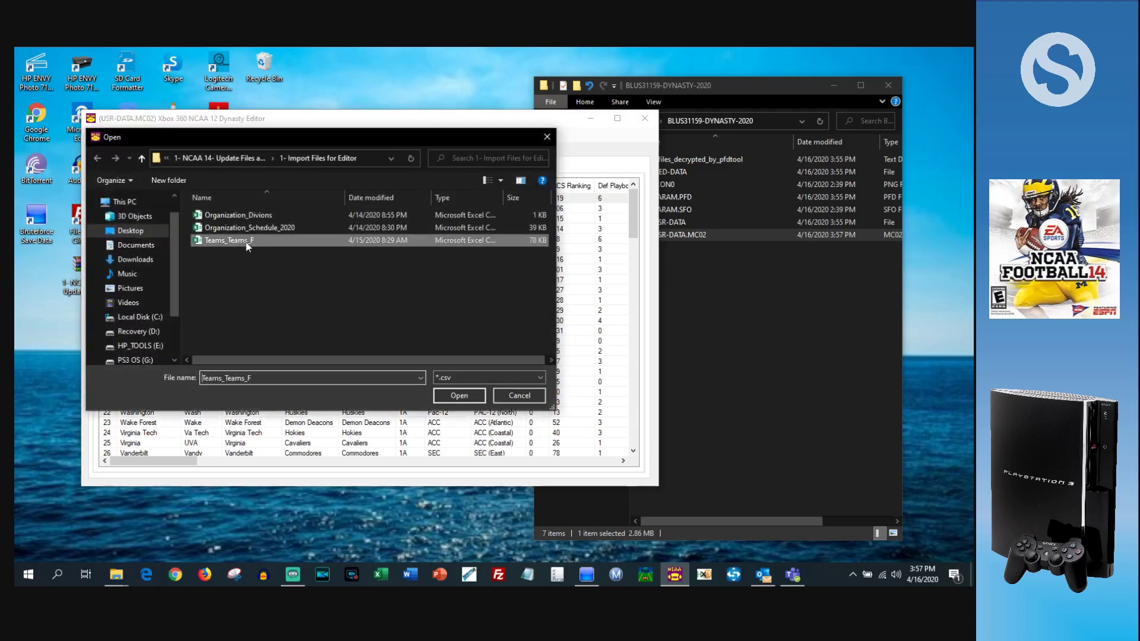
left_click(461, 395)
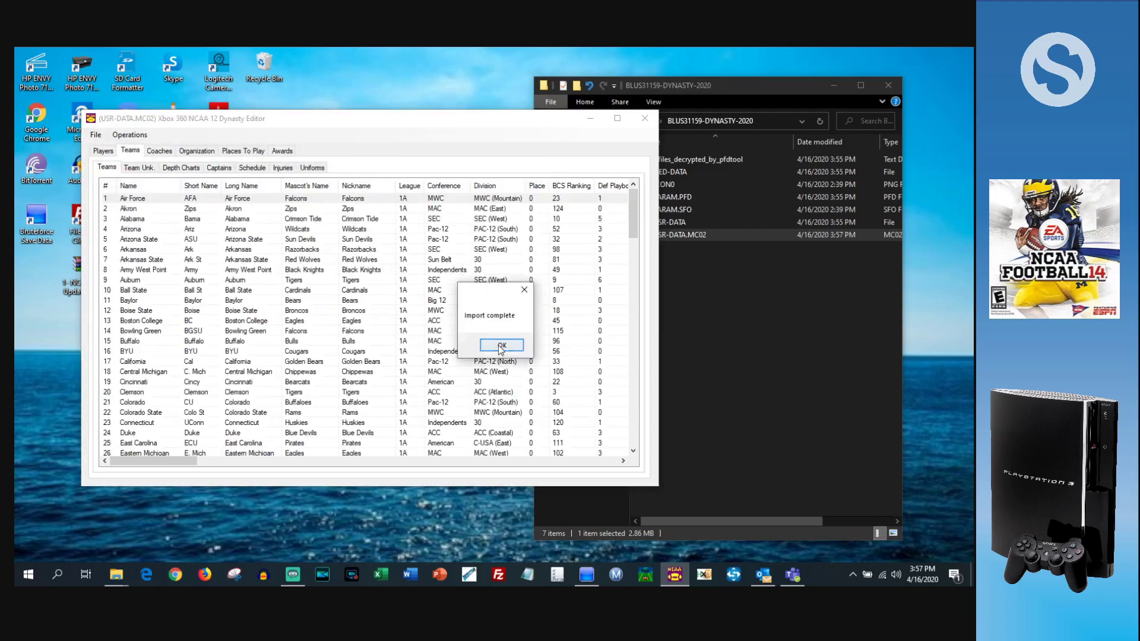
left_click(500, 346)
Step: Sort the teams by division and conference, and set East Carolina's division to 30
left_click(506, 190)
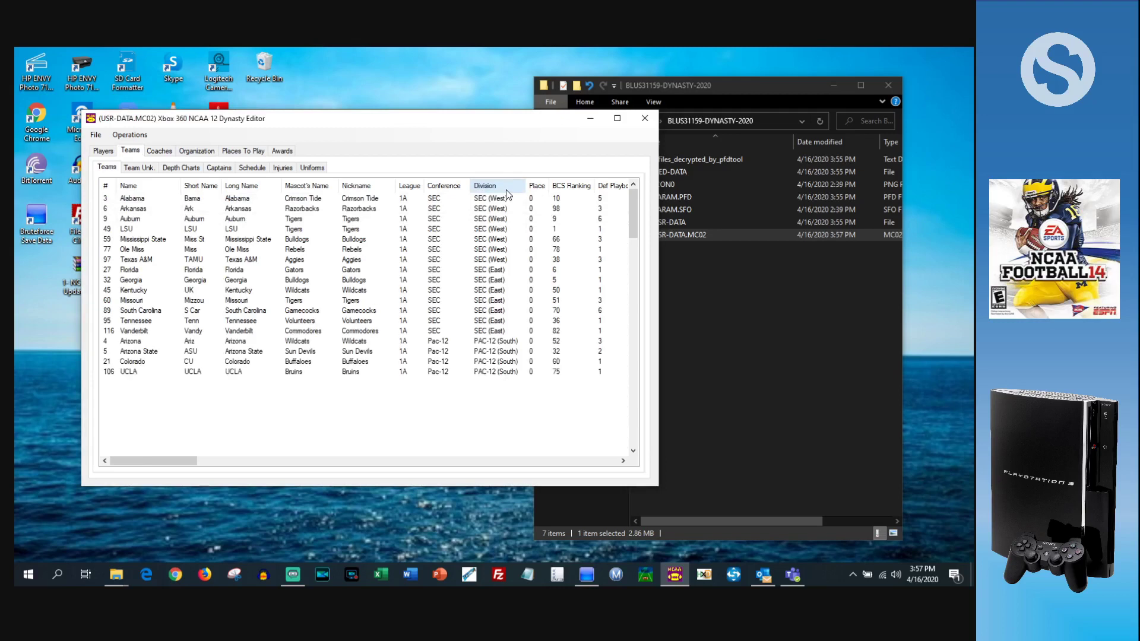
left_click(452, 189)
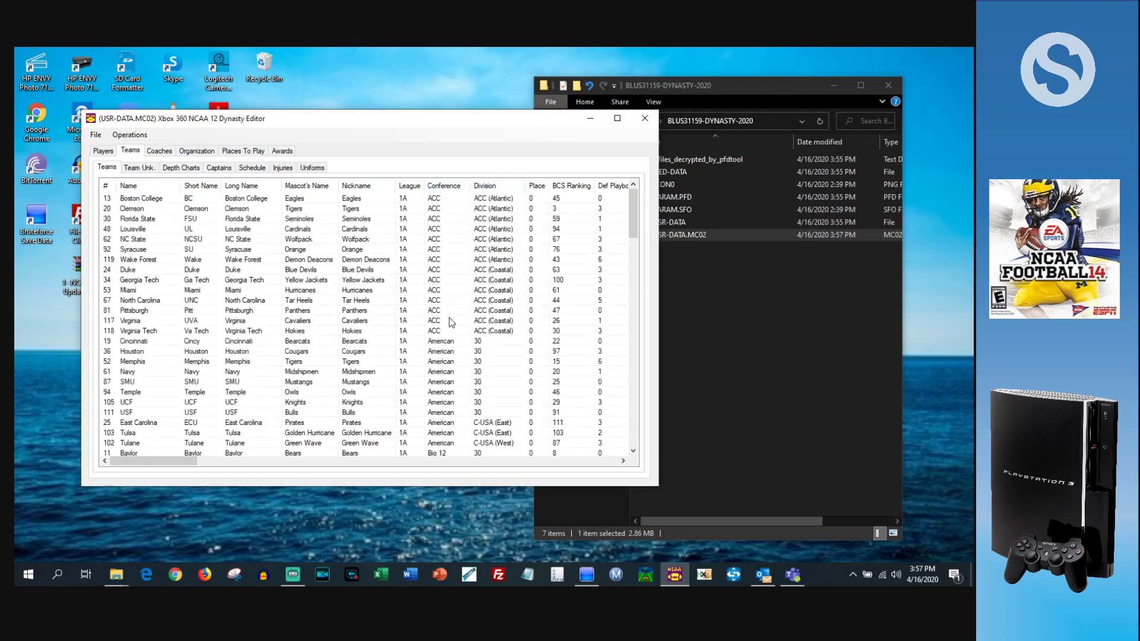
scroll(396, 298, "down", 2)
scroll(395, 298, "down", 2)
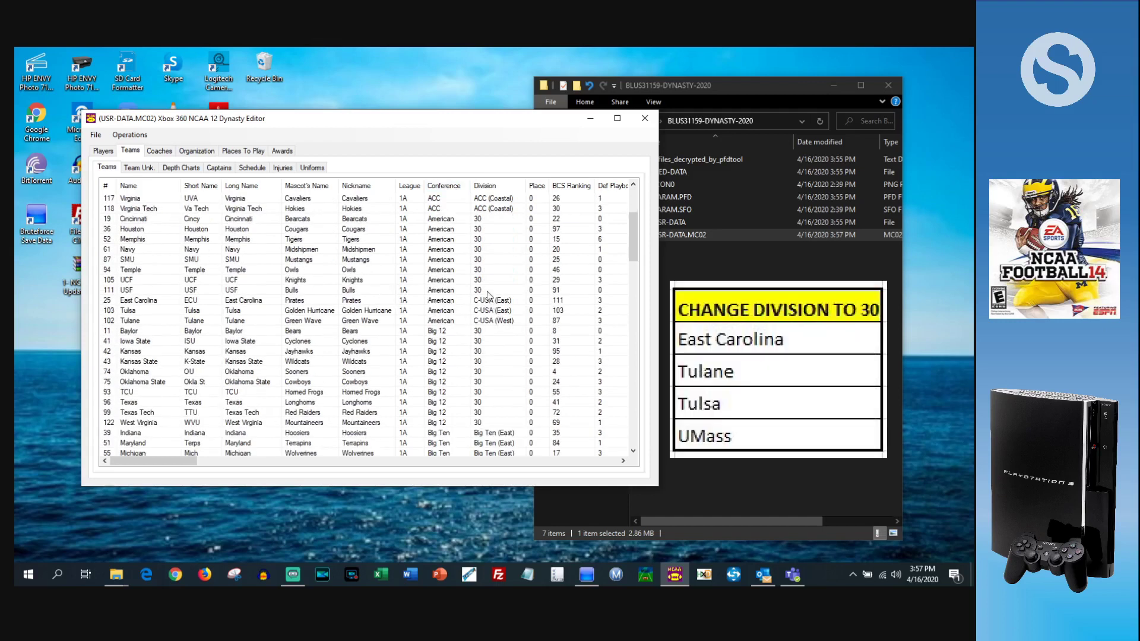
left_click(493, 301)
left_click(499, 300)
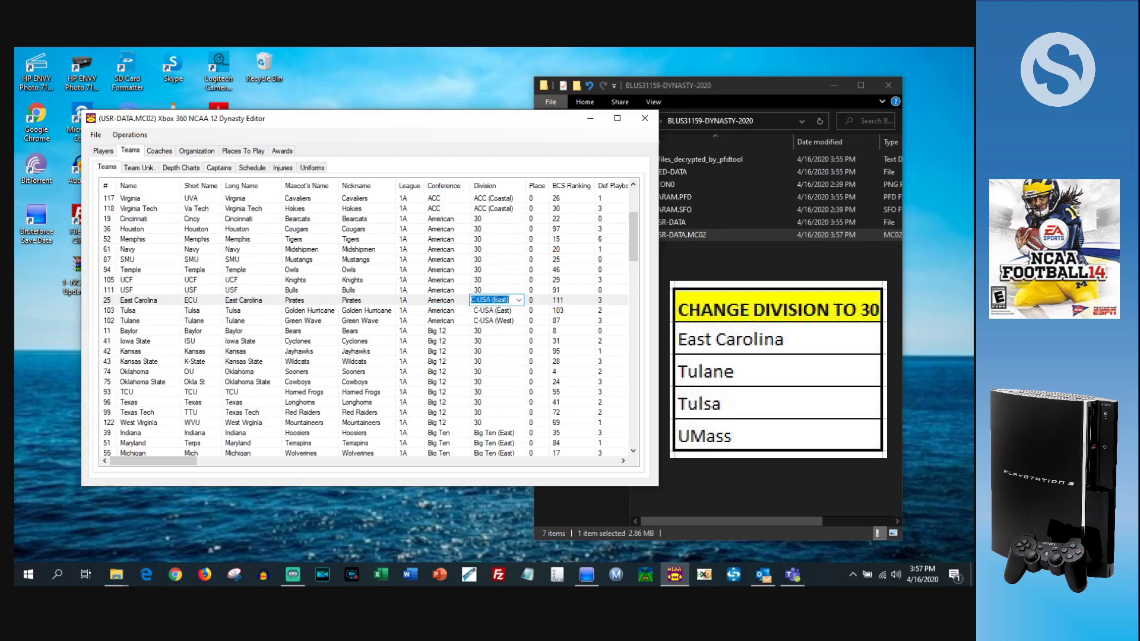
type("30")
key("Return")
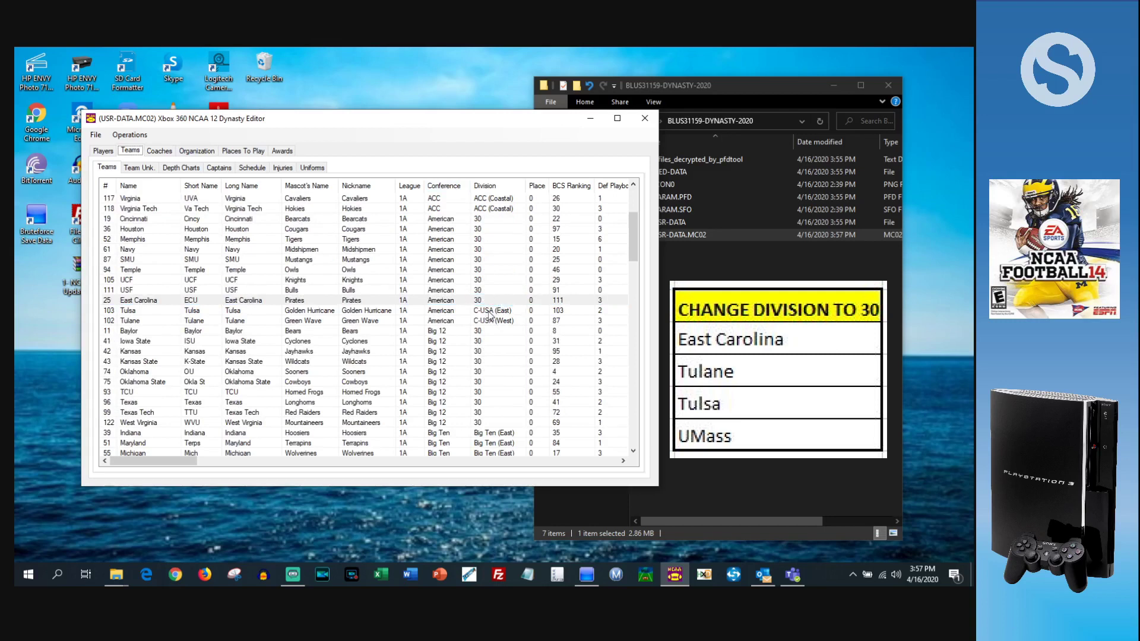
Step: Set the division of both Tulsa and Tulane to 30
left_click(488, 311)
left_click(490, 310)
type("30")
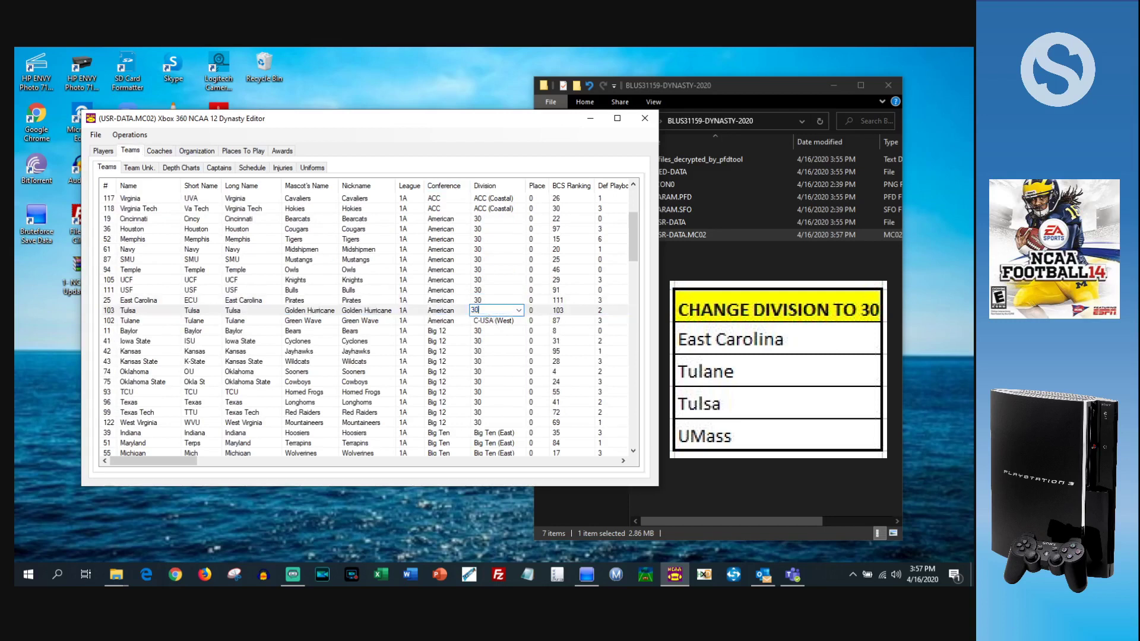
key("Return")
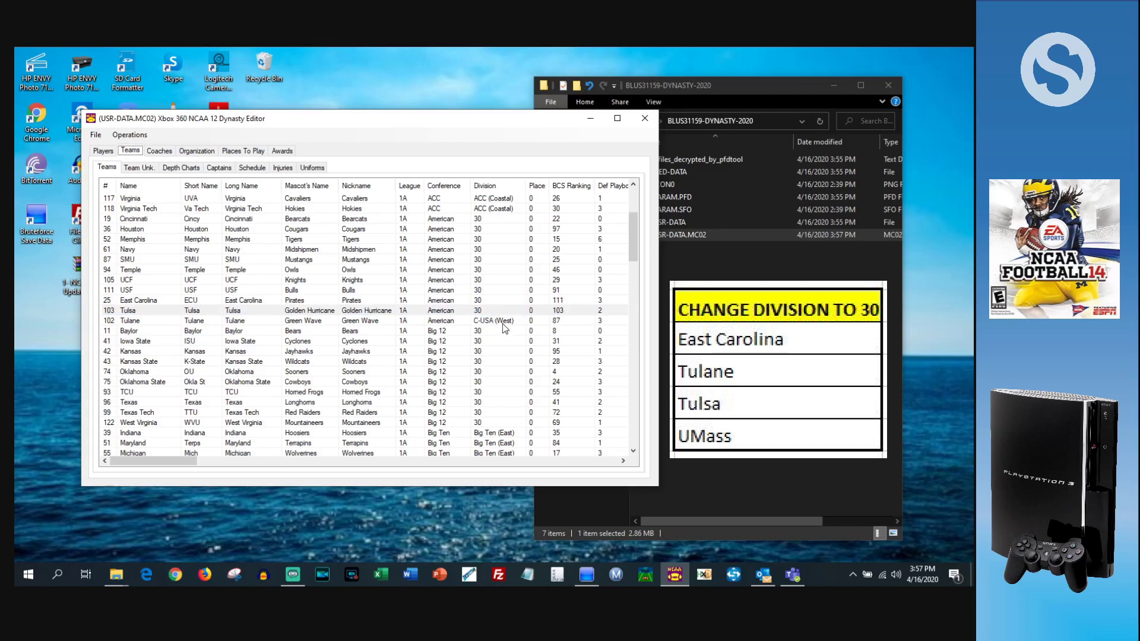
left_click(502, 323)
left_click(504, 321)
type("30")
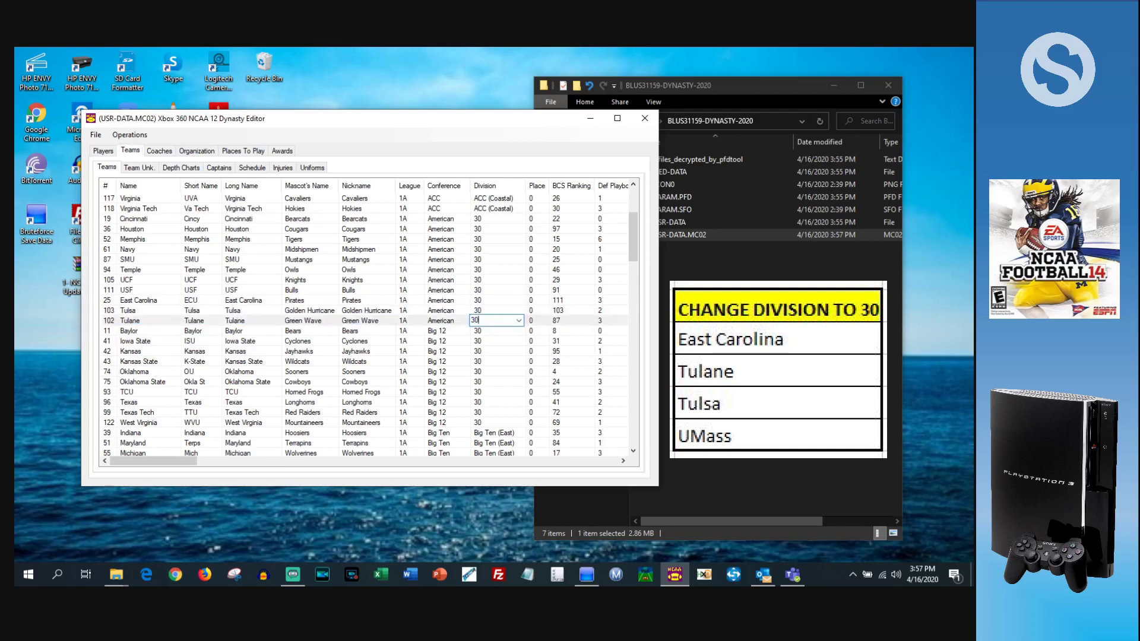
key("Return")
Step: Set the division of UMass, listed among the Independents, to 30
scroll(502, 327, "down", 7)
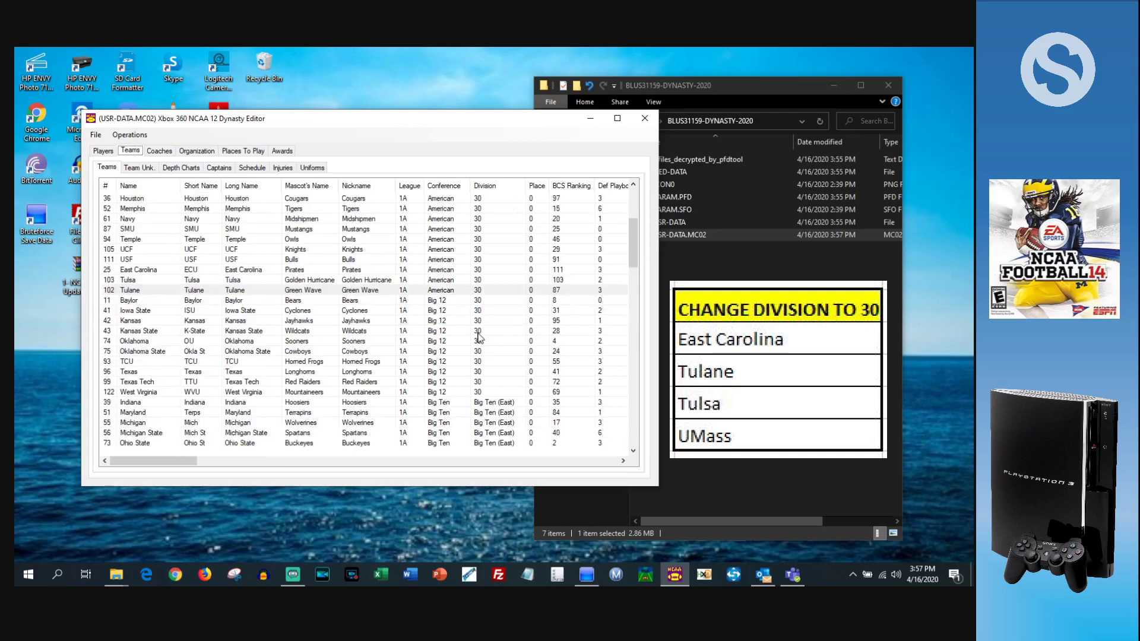
scroll(480, 337, "down", 6)
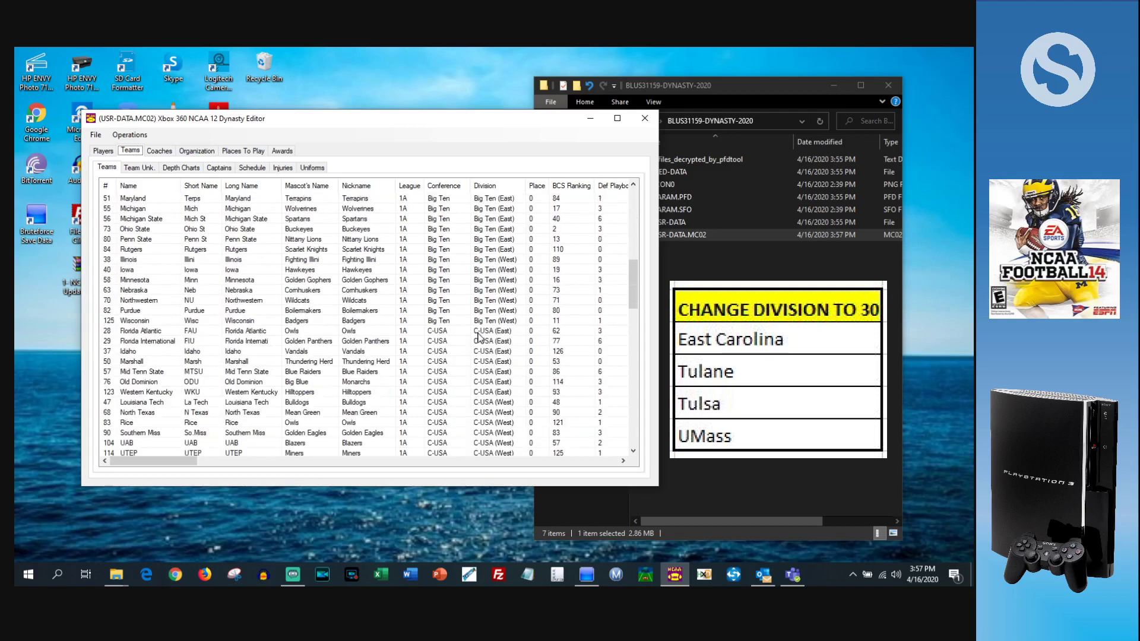
scroll(479, 338, "down", 1)
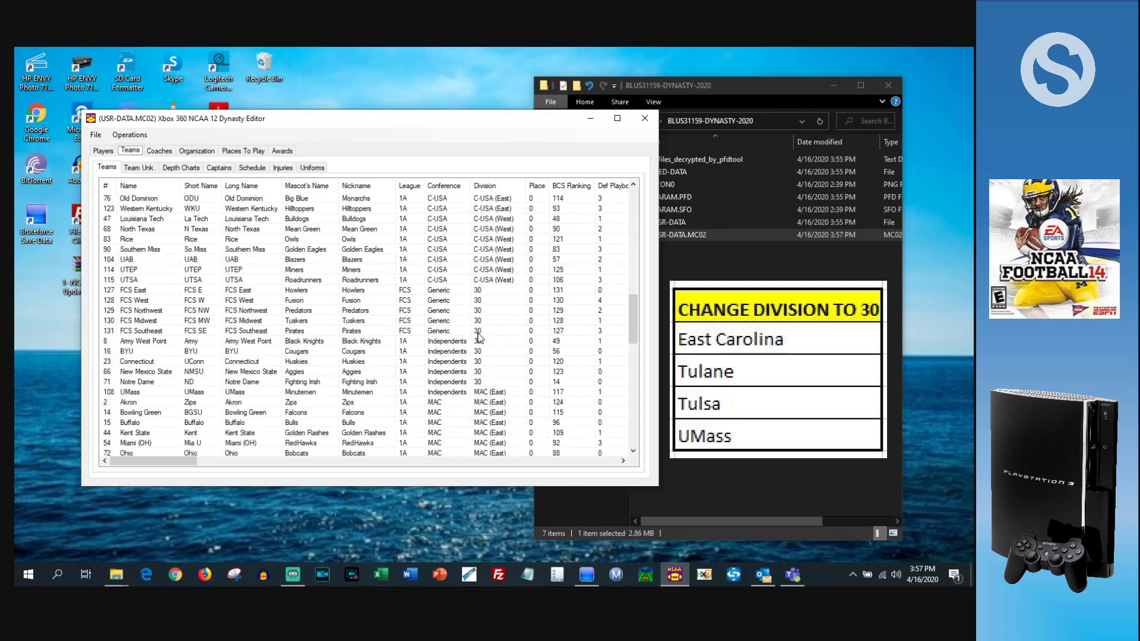
left_click(496, 393)
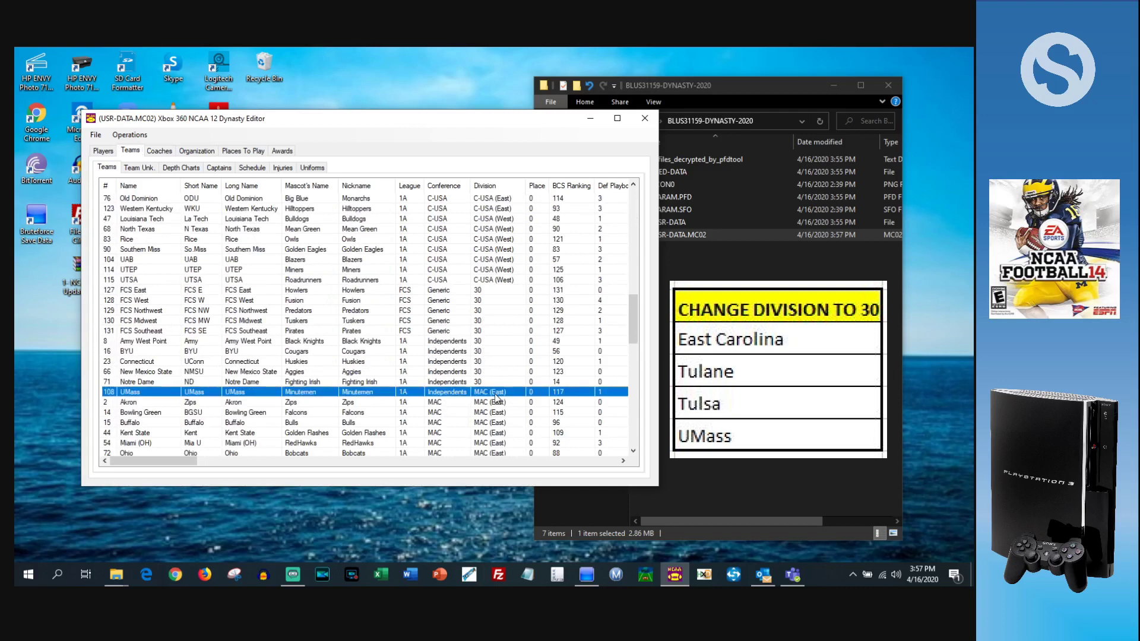
left_click(496, 393)
type("30")
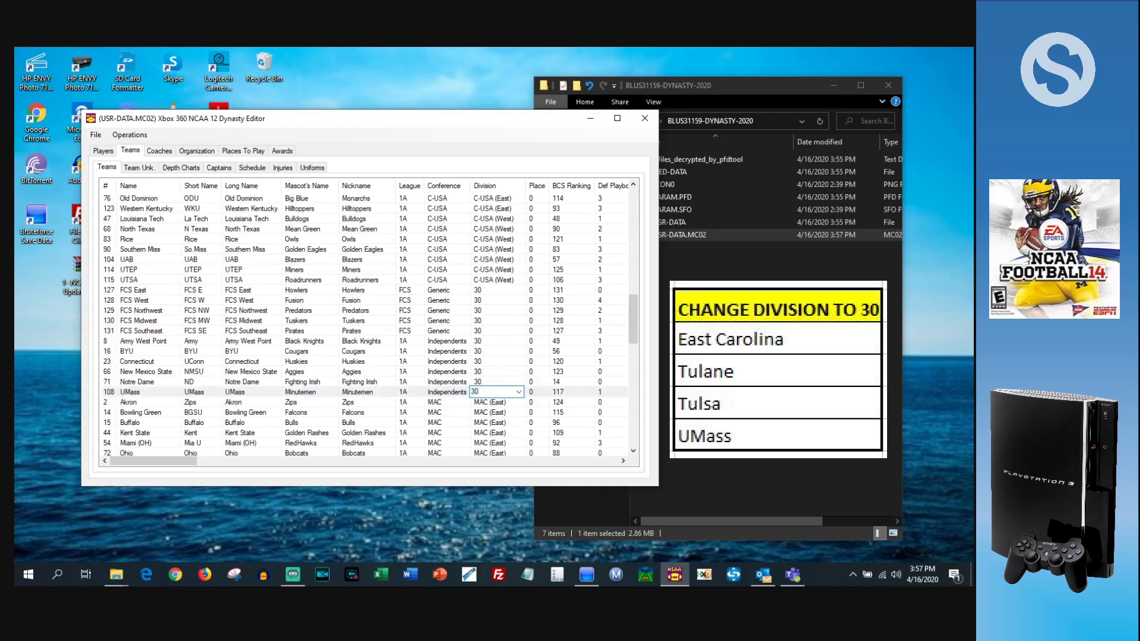
key("Return")
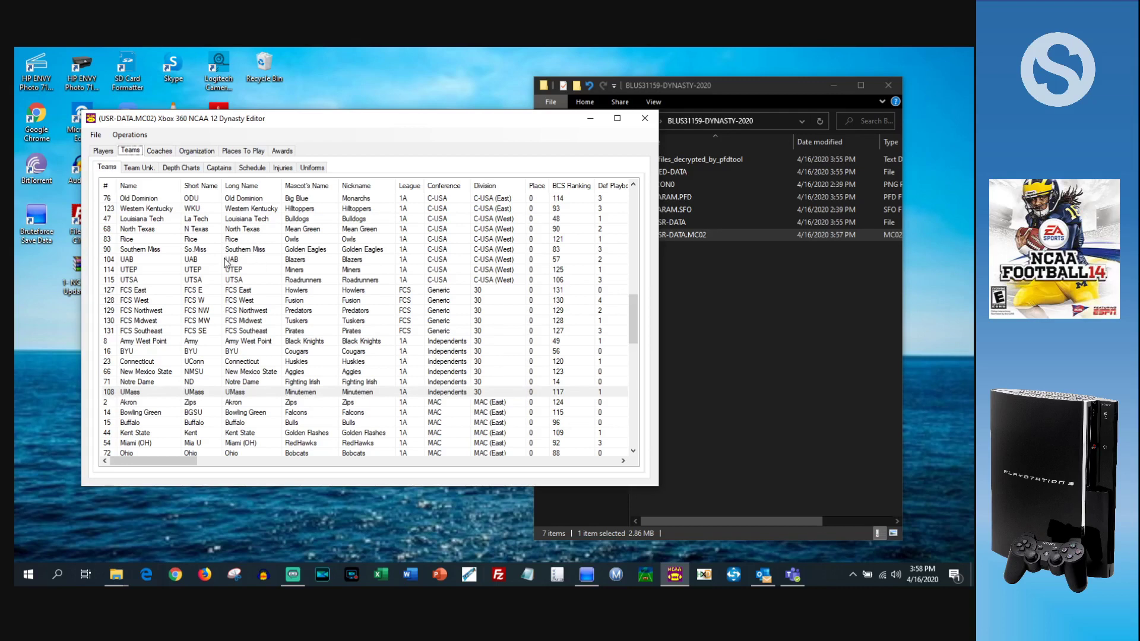
Step: Sort the Coaches table by User Control and check which team's coach is user-controlled
left_click(160, 150)
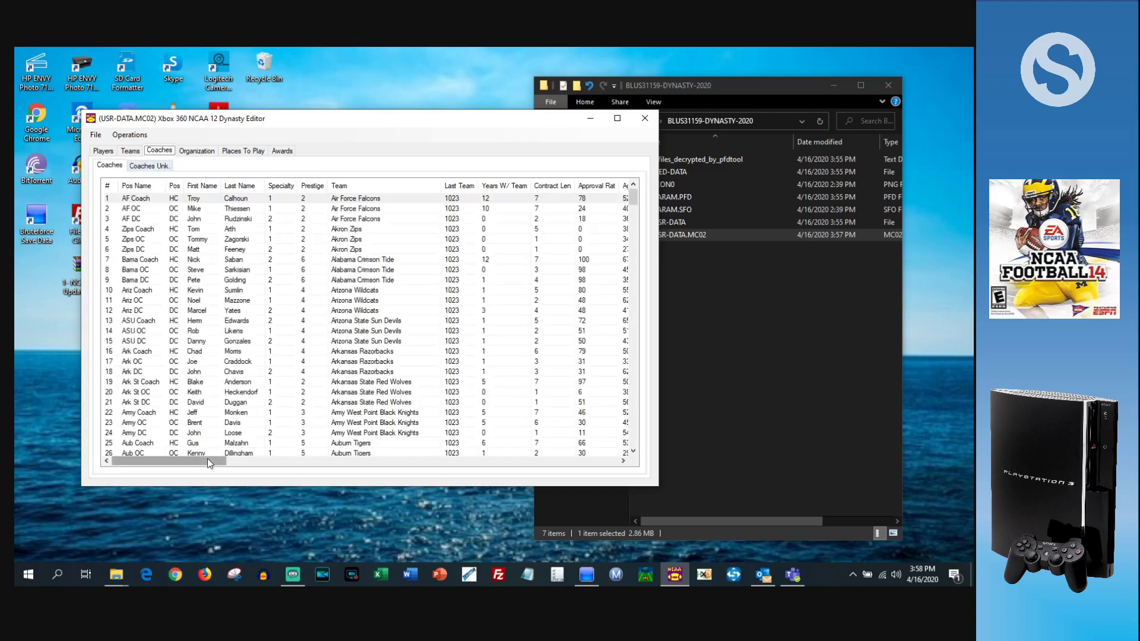
left_click_drag(207, 458, 210, 458)
left_click(617, 461)
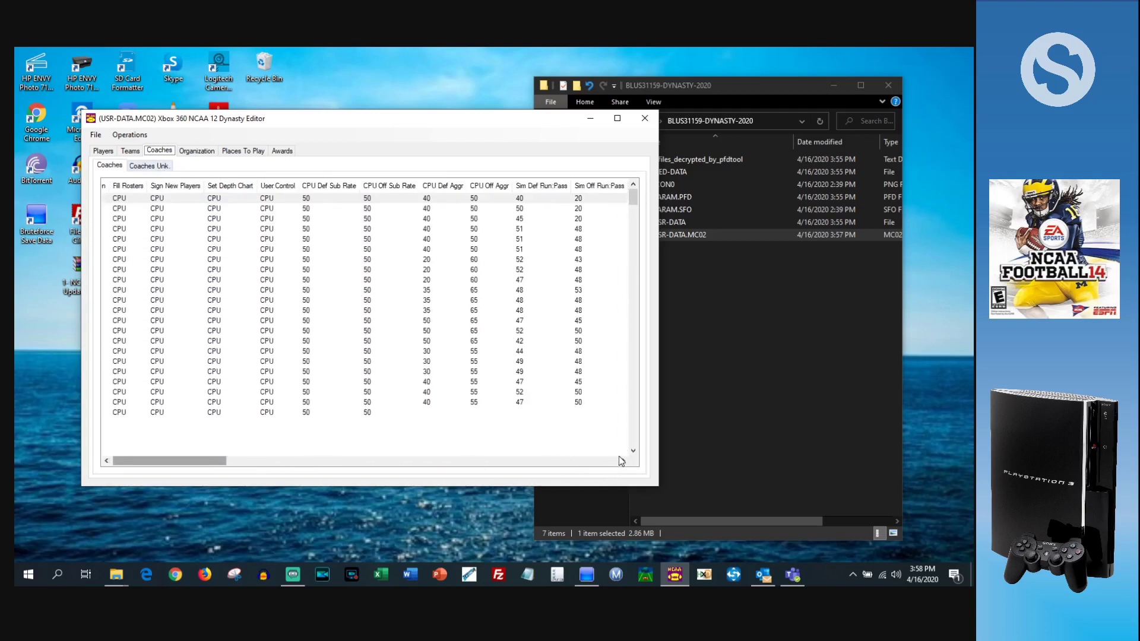
left_click(276, 185)
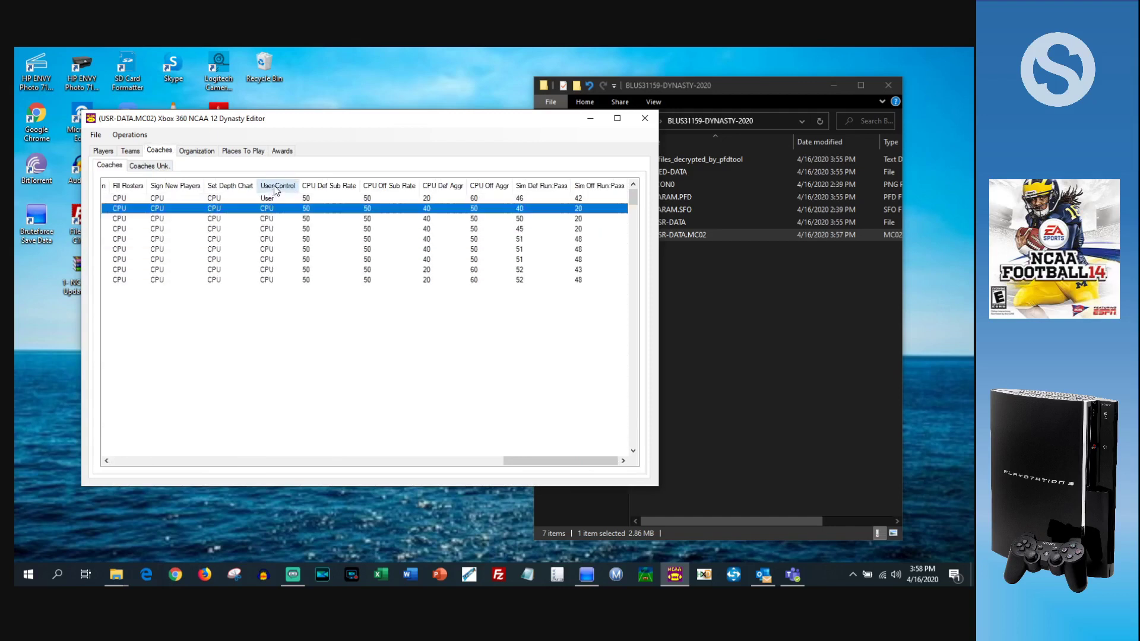
left_click_drag(537, 461, 537, 470)
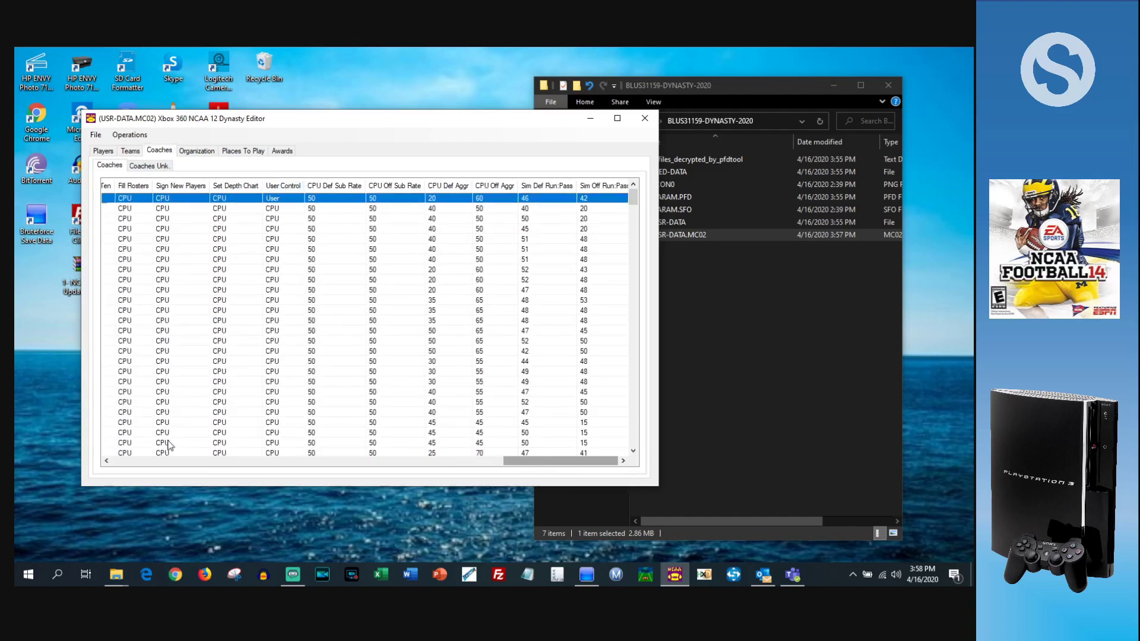
left_click(111, 461)
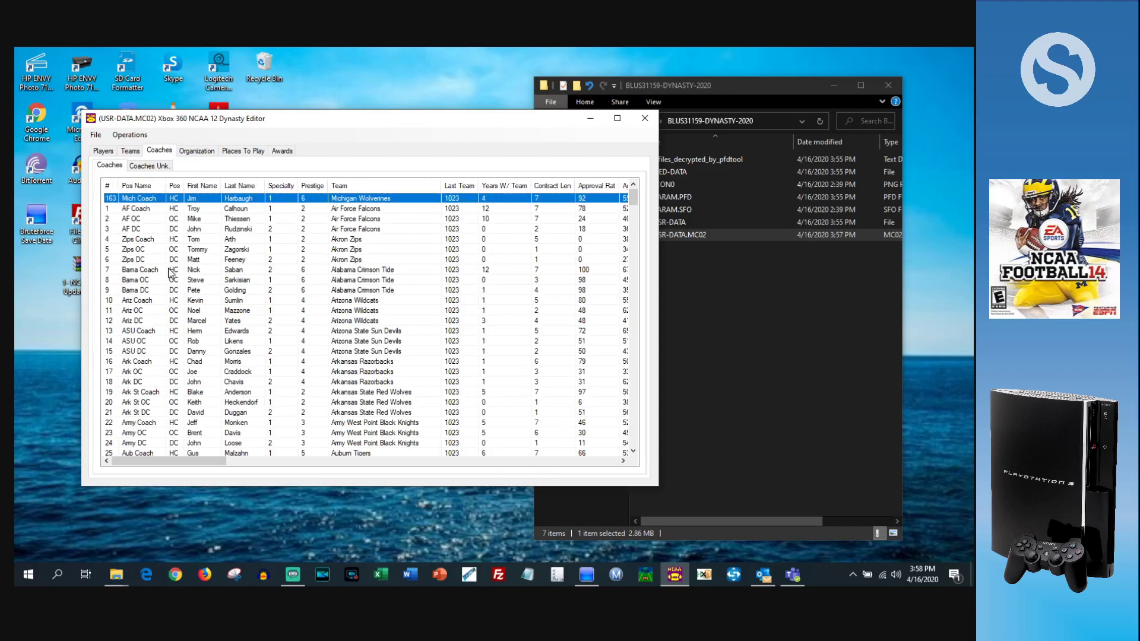
Step: Set User Control to User for the Alabama Crimson Tide head coach
left_click(170, 270)
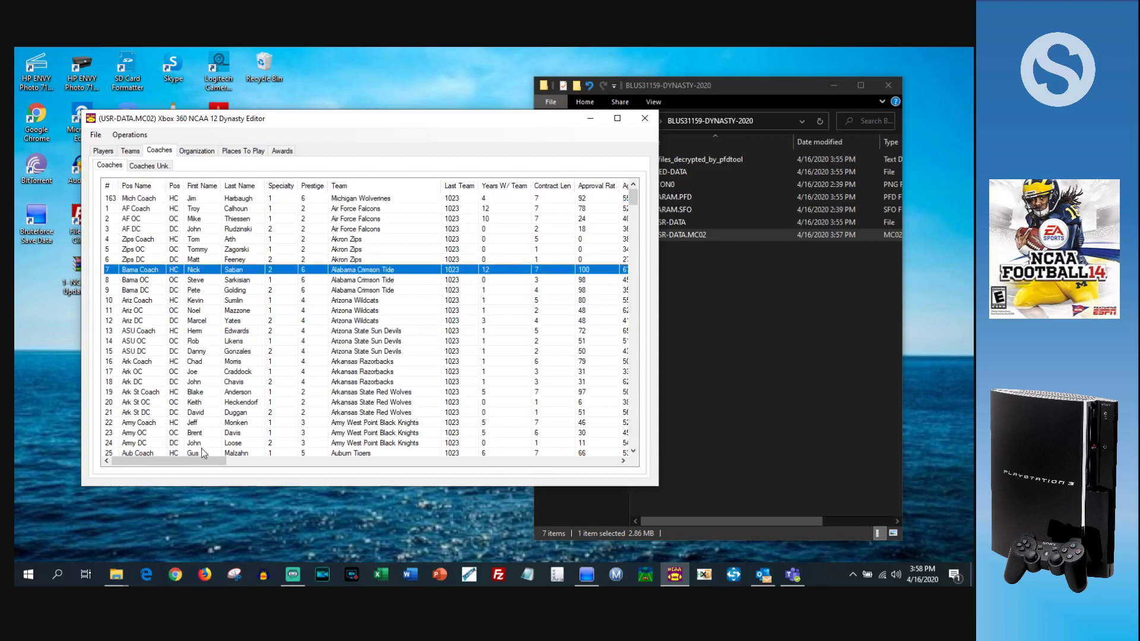
left_click_drag(202, 460, 319, 463)
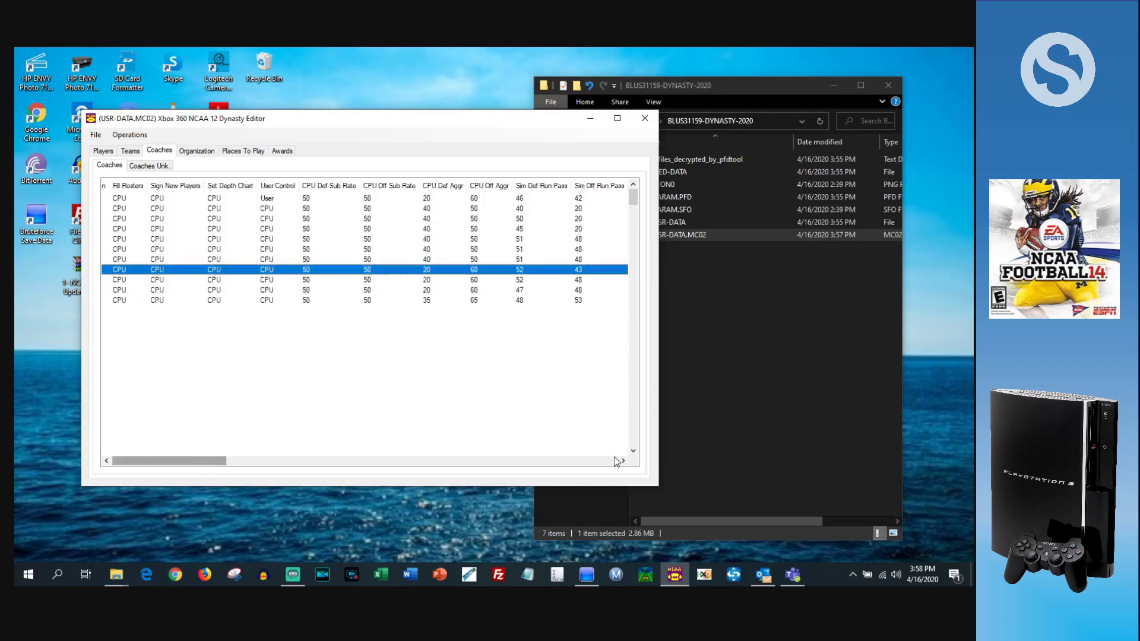
double_click(272, 270)
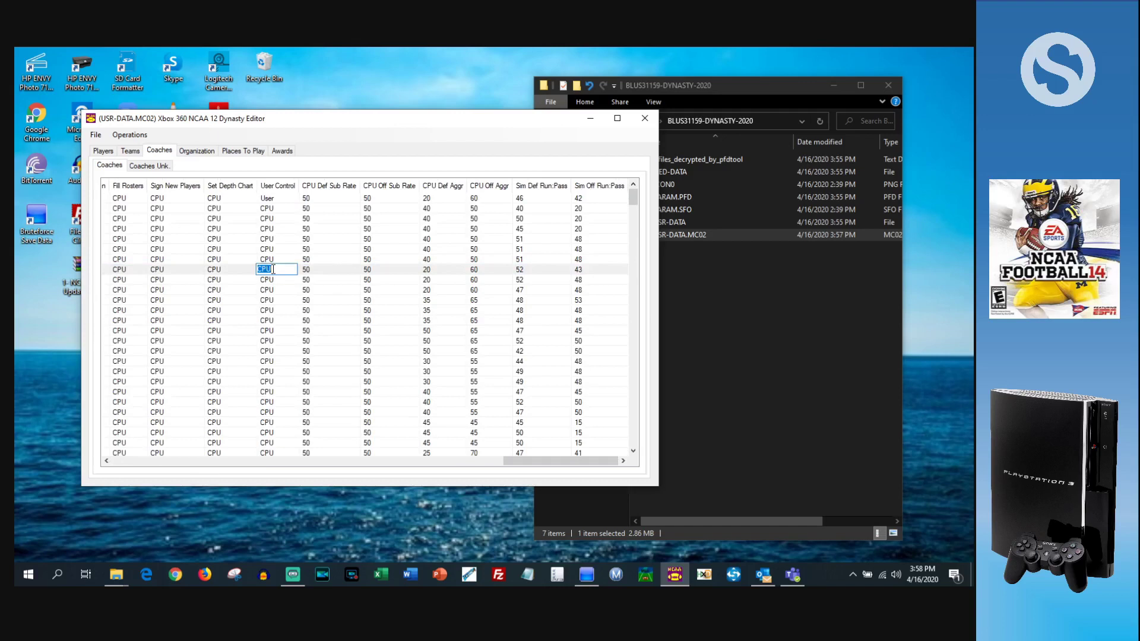
type("User")
key("Return")
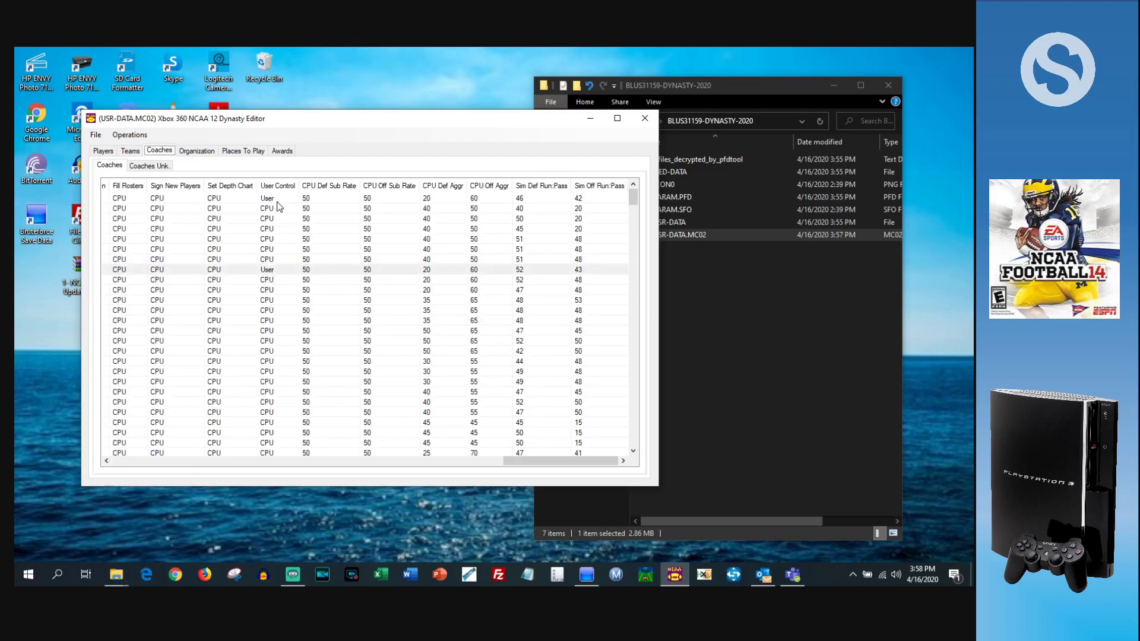
Step: Save the dynasty file with the team and coach changes, acknowledge the save and close the editor
left_click(95, 135)
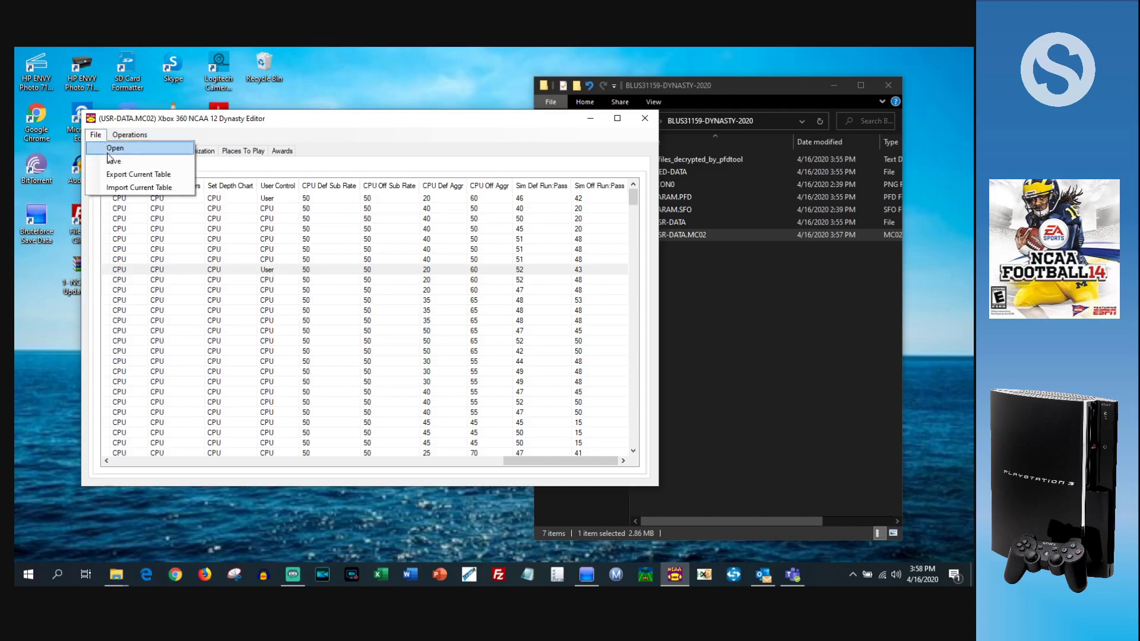
left_click(108, 159)
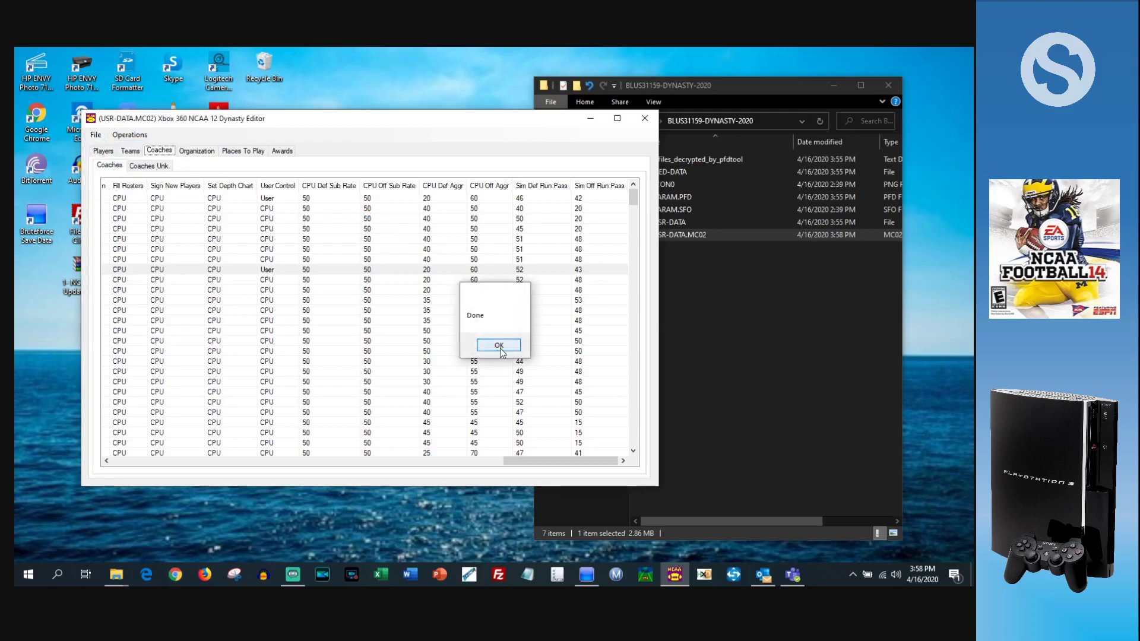
left_click(499, 345)
left_click(644, 121)
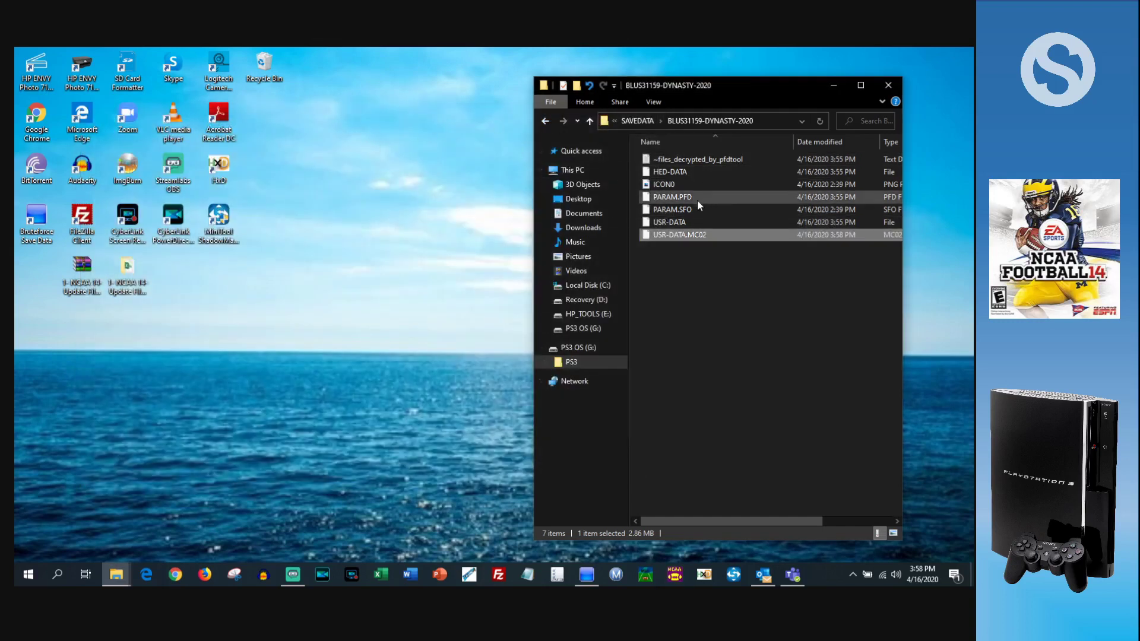
Step: Permanently delete the old USR-DATA file from the BLUS31159-DYNASTY-2020 folder
left_click(680, 222)
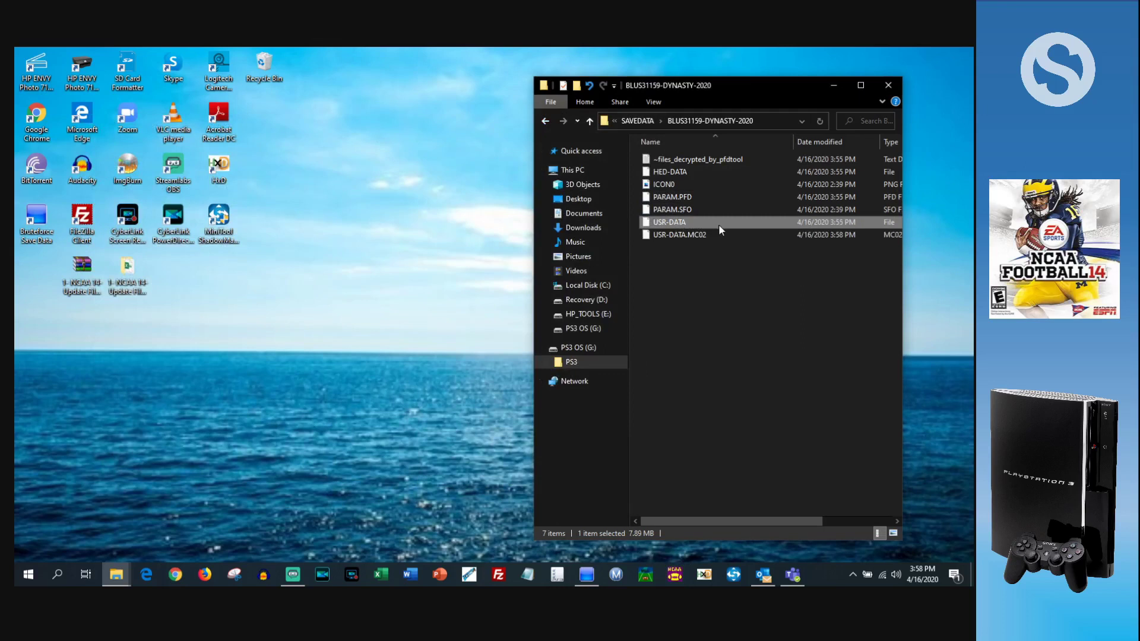
key("Delete")
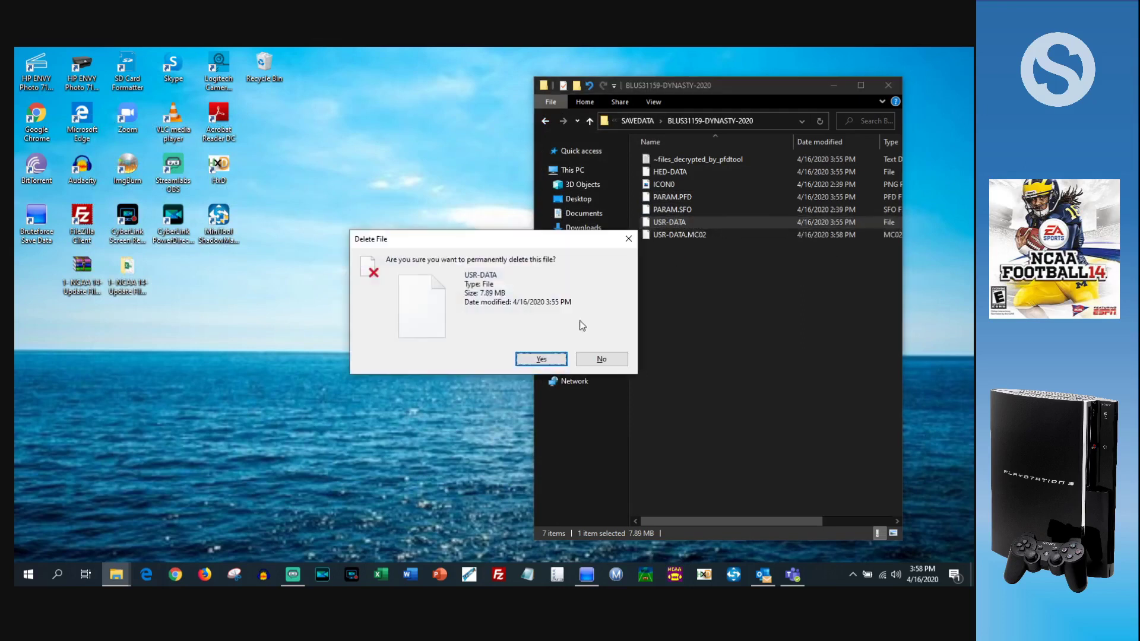
left_click(537, 356)
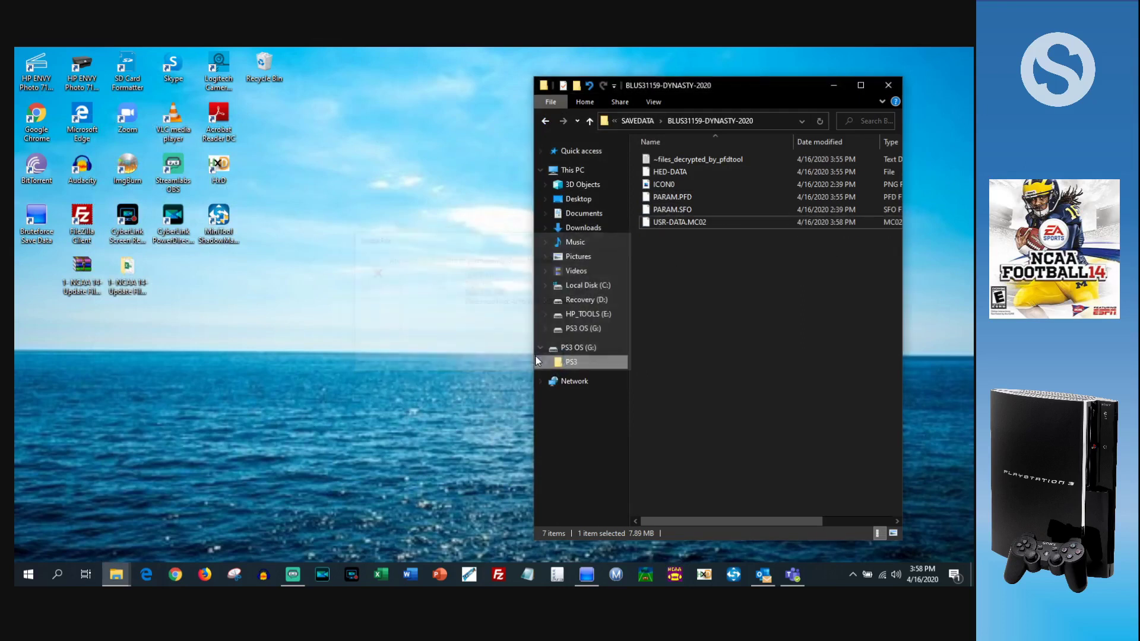
Step: Rename USR-DATA.MC02 to USR-DATA, removing its extension and accepting the extension change
left_click(714, 222)
left_click(712, 221)
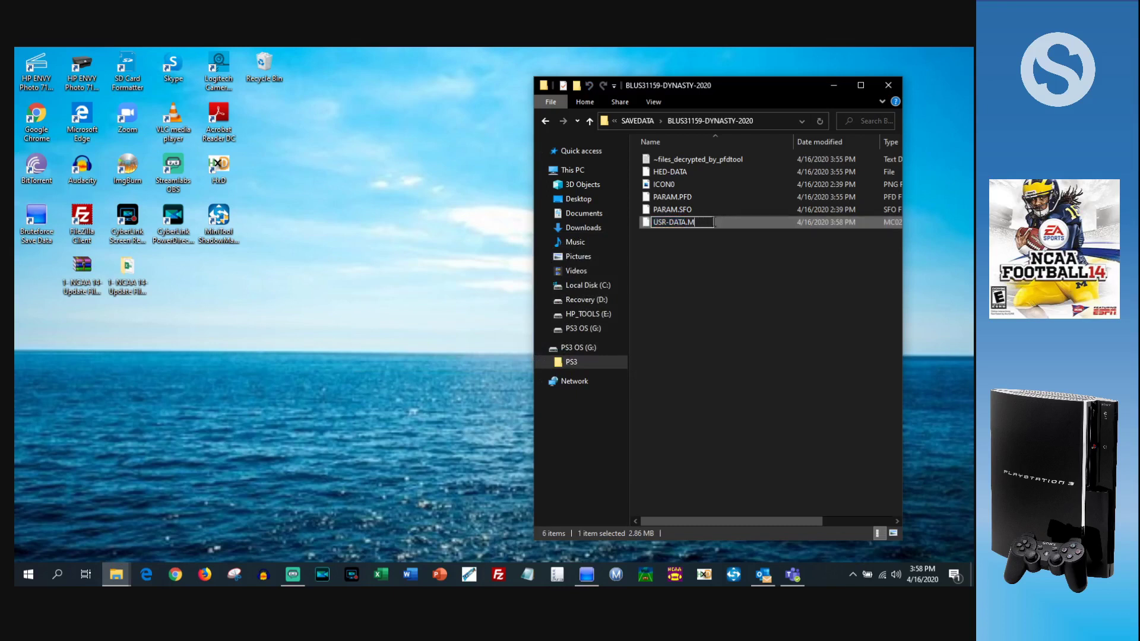
key("BackSpace")
key("BackSpace")
key("Return")
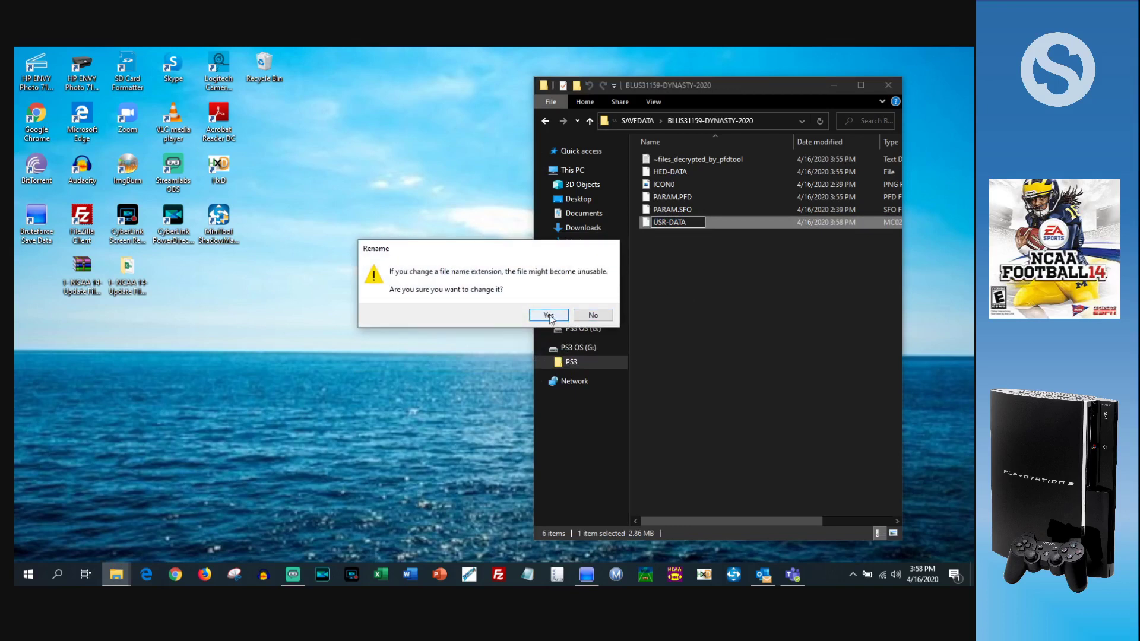
left_click(548, 315)
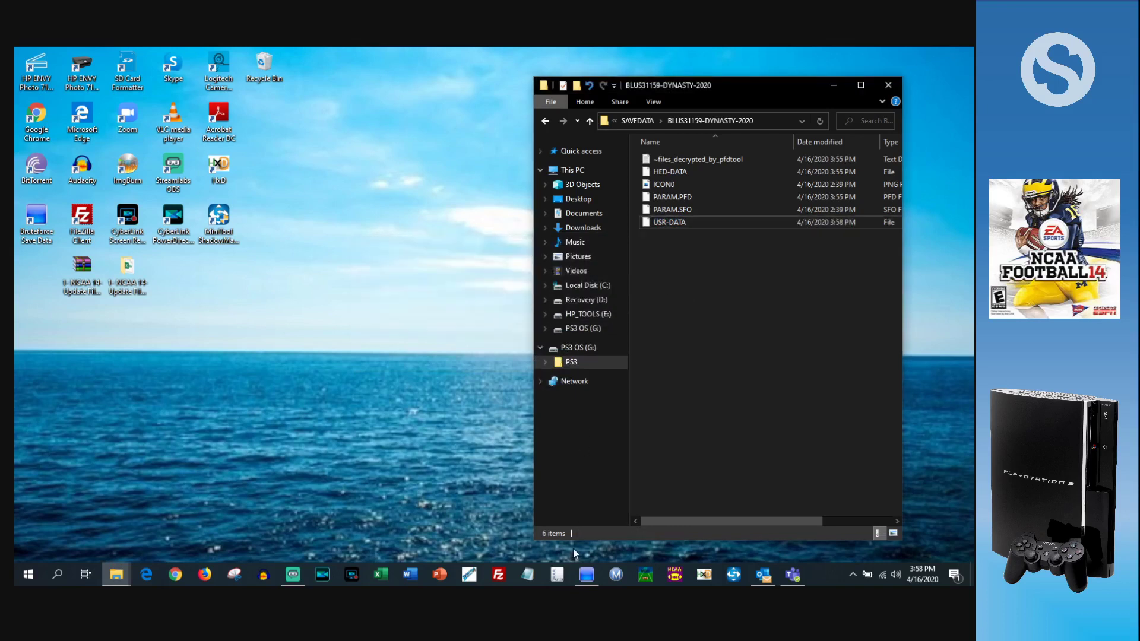
Step: Switch to Bruteforce Save Data and encrypt the decrypted files of the BLUS31159-DYNASTY-2020 save
left_click(586, 575)
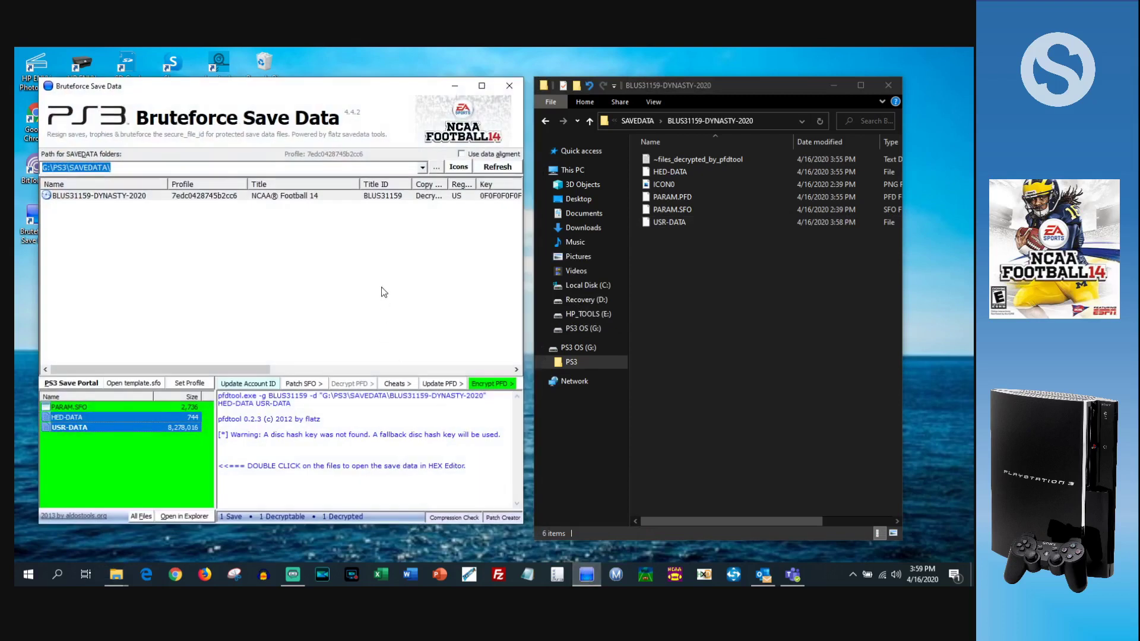
left_click(493, 384)
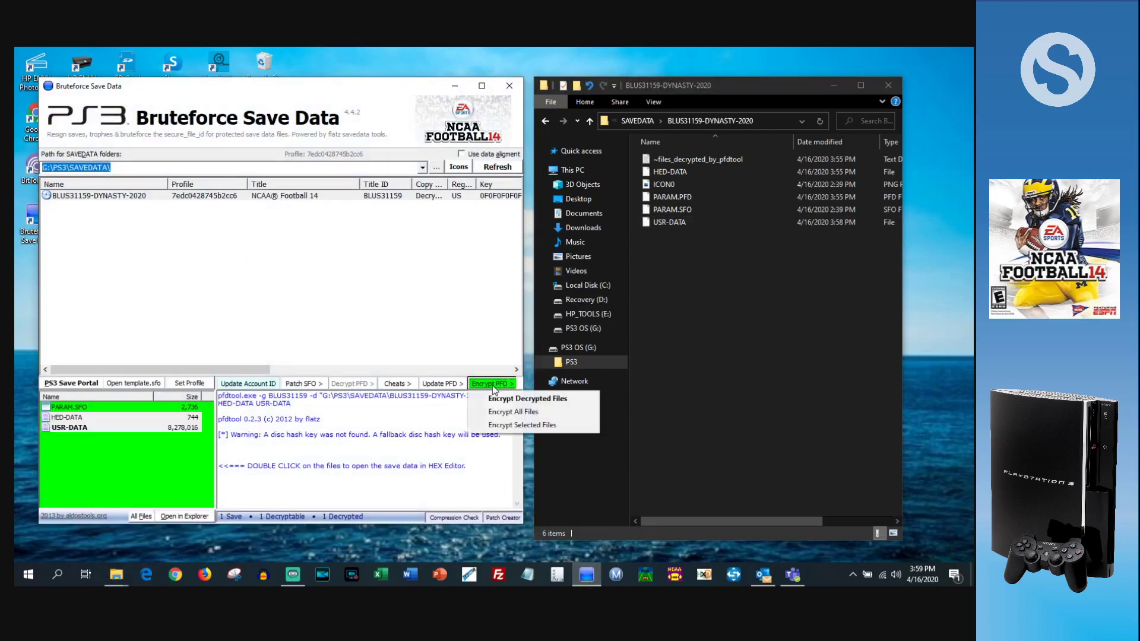
left_click(506, 399)
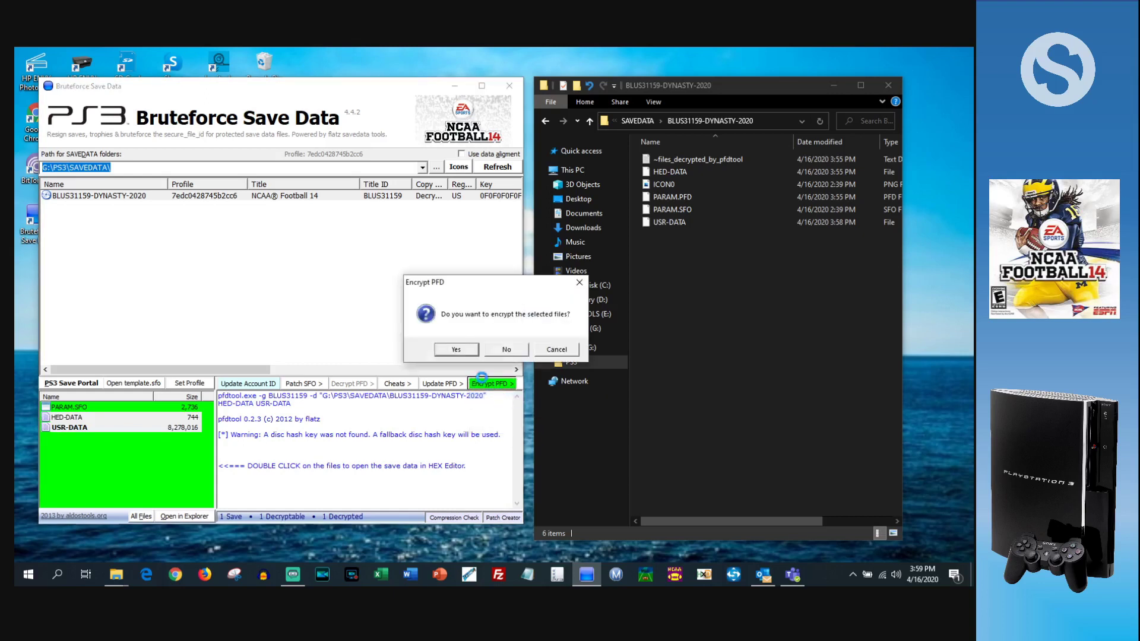
left_click(456, 350)
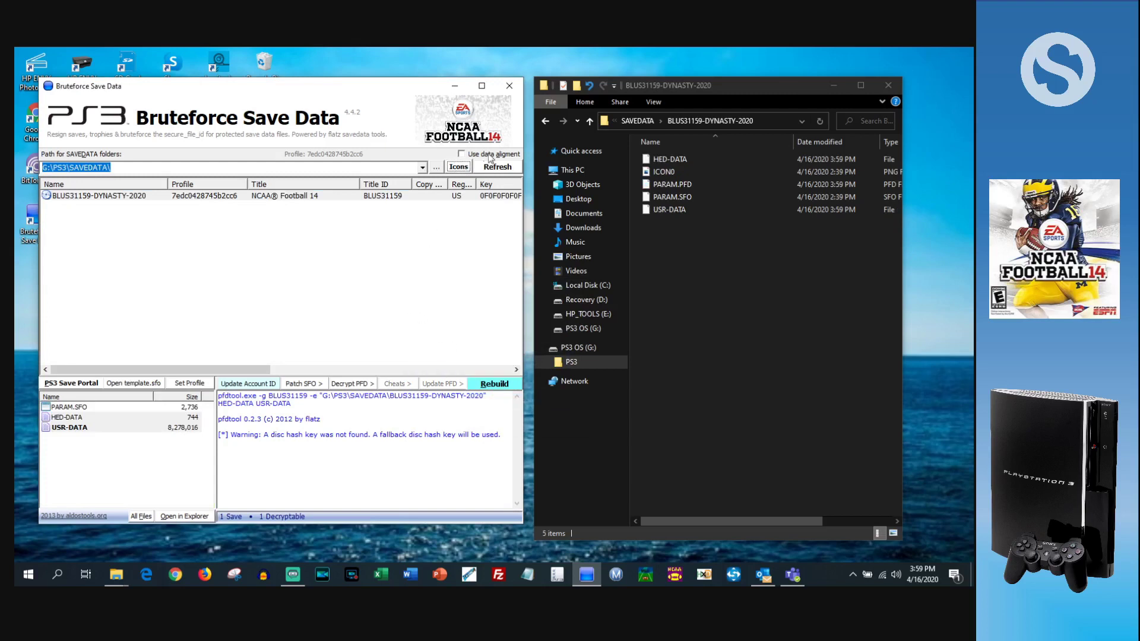
Step: Close Bruteforce Save Data and eject the PS3 OS (G:) drive
left_click(509, 85)
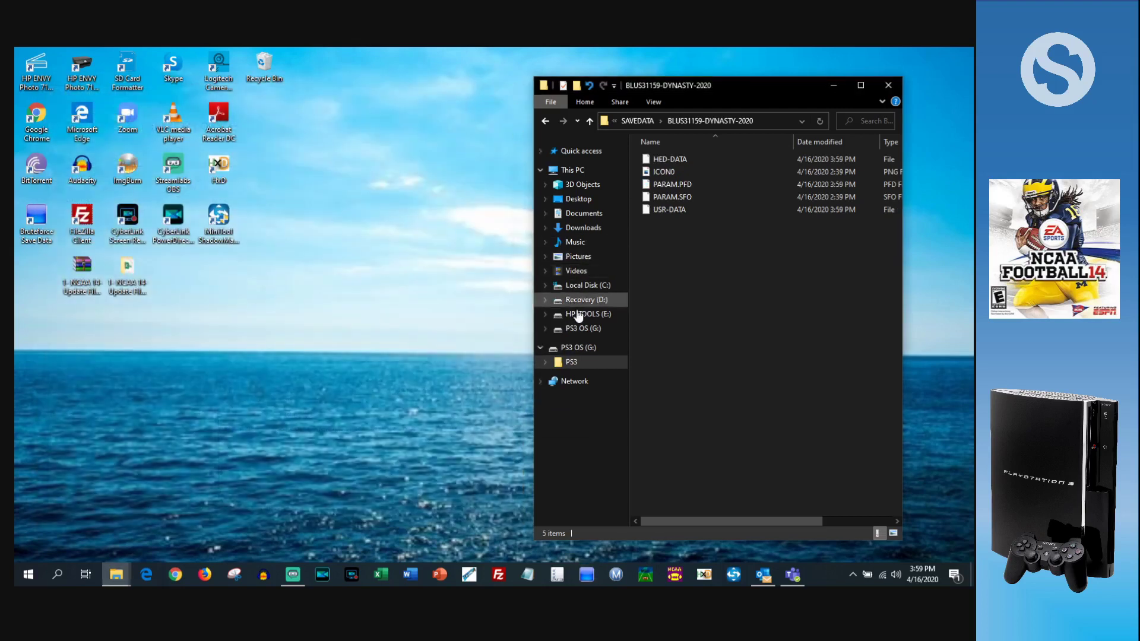
right_click(588, 349)
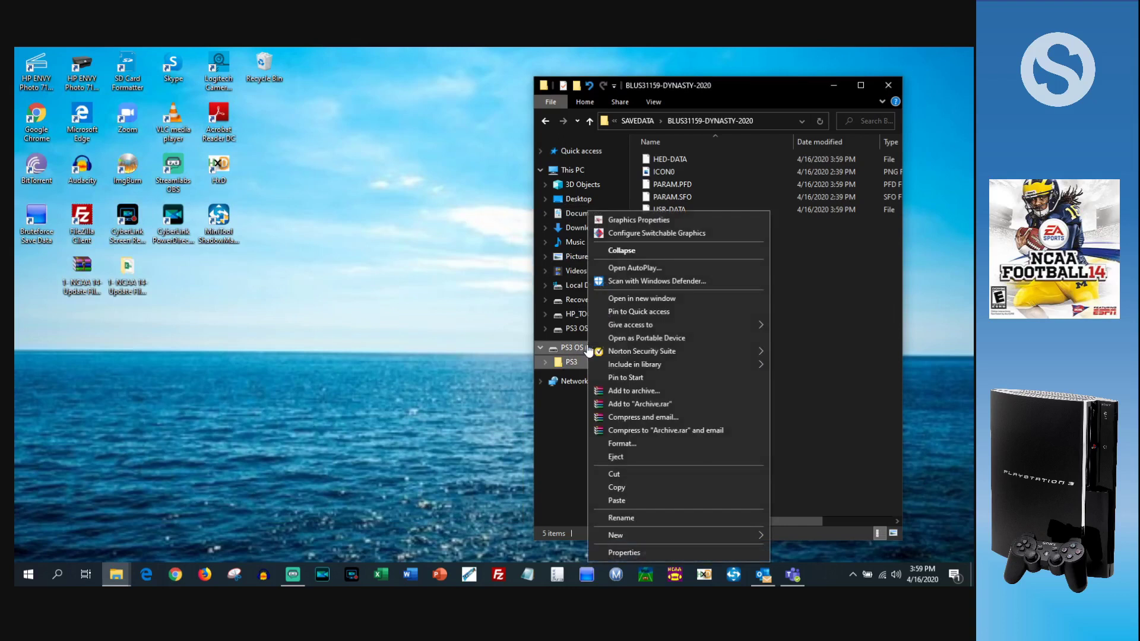
left_click(618, 457)
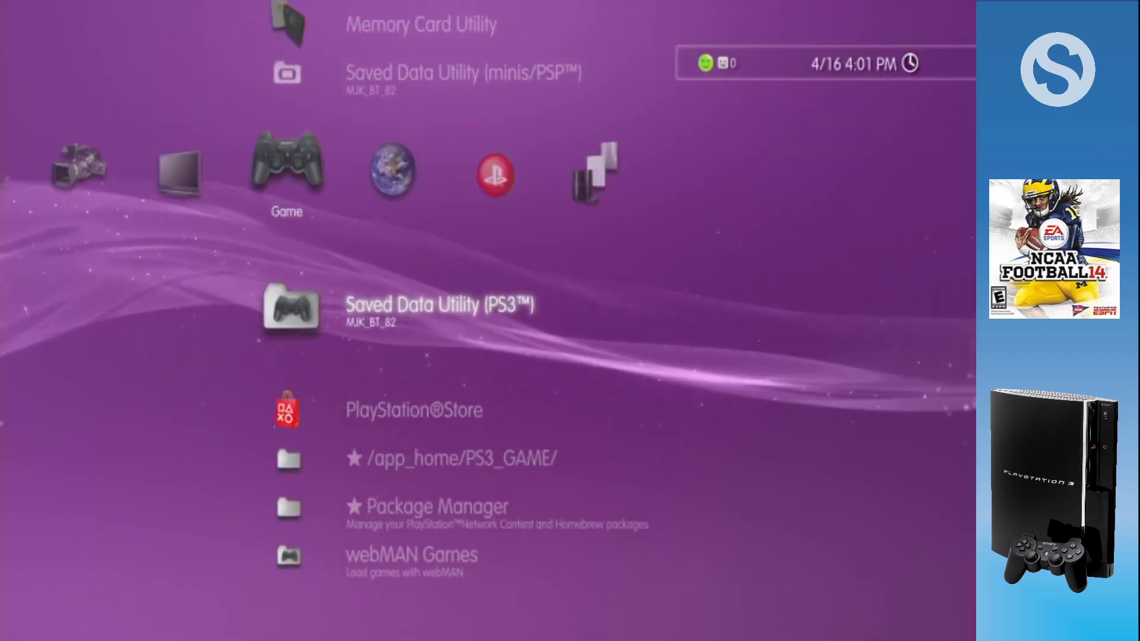
Step: On the PS3, copy the NCAA Football 14 DYNASTY-2020 save from the USB device to the console, overwriting the existing saved data
key("Return")
key("Down")
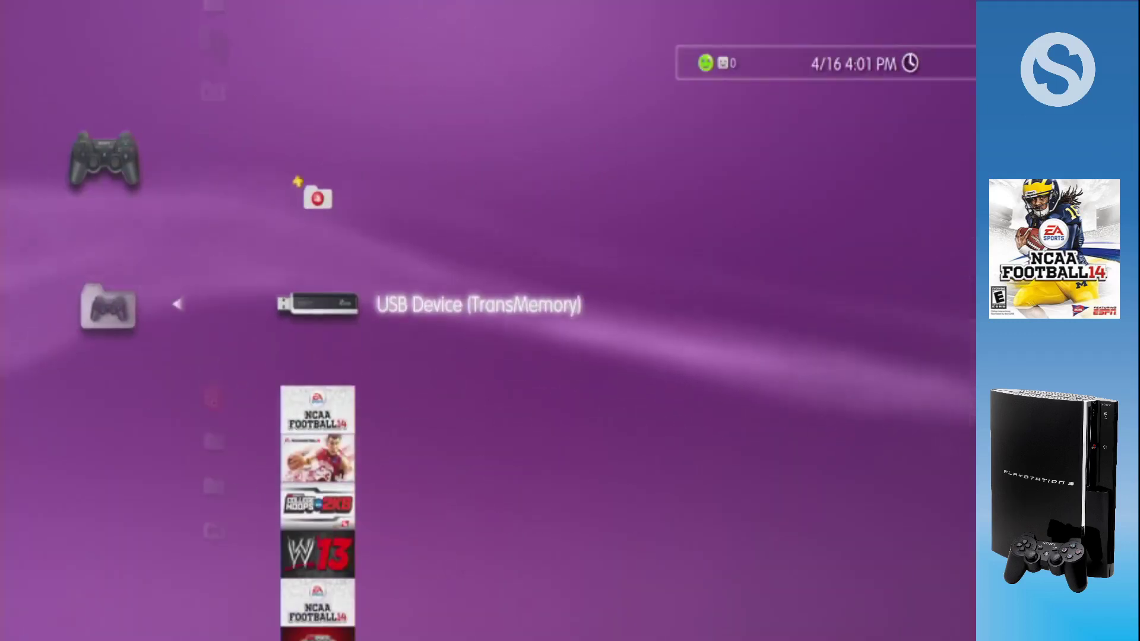
key("Return")
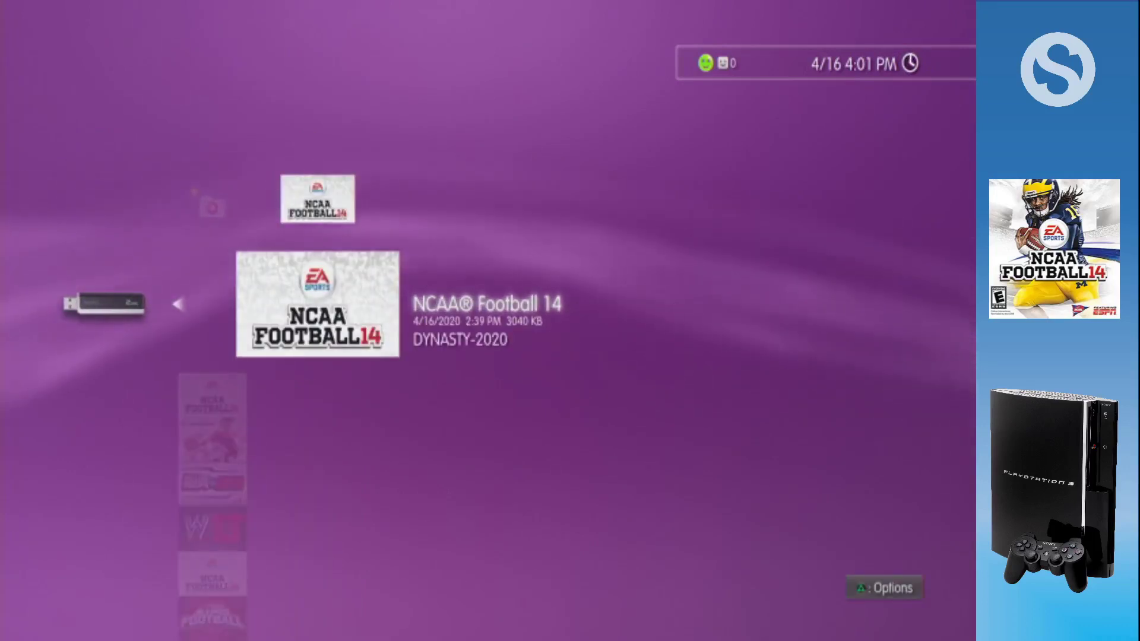
key("t")
key("Return")
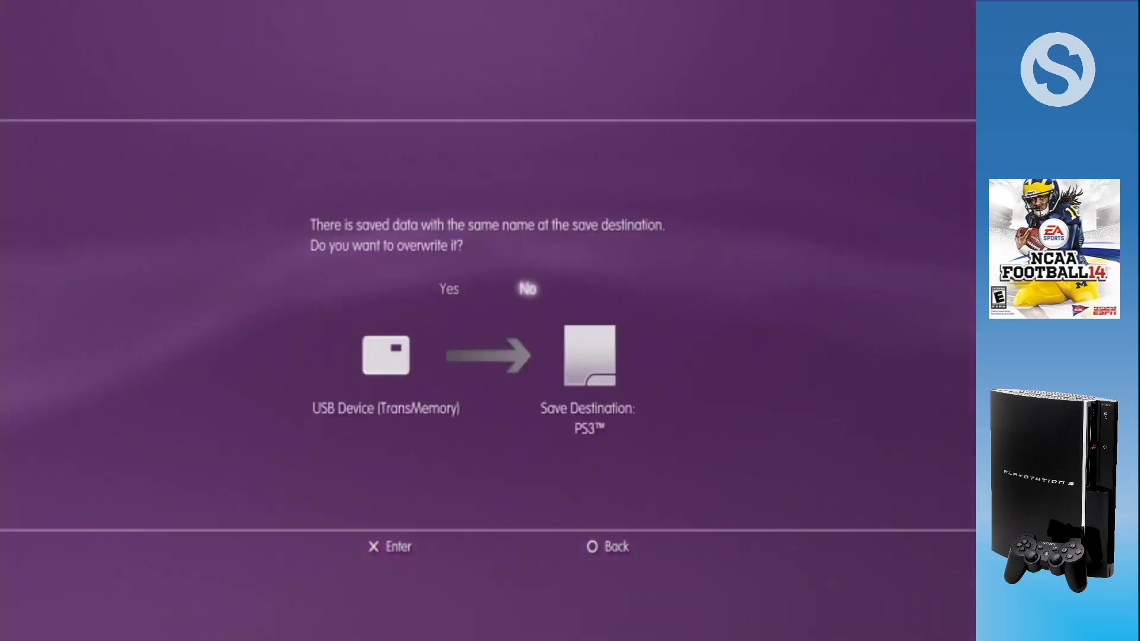
key("Left")
key("Return")
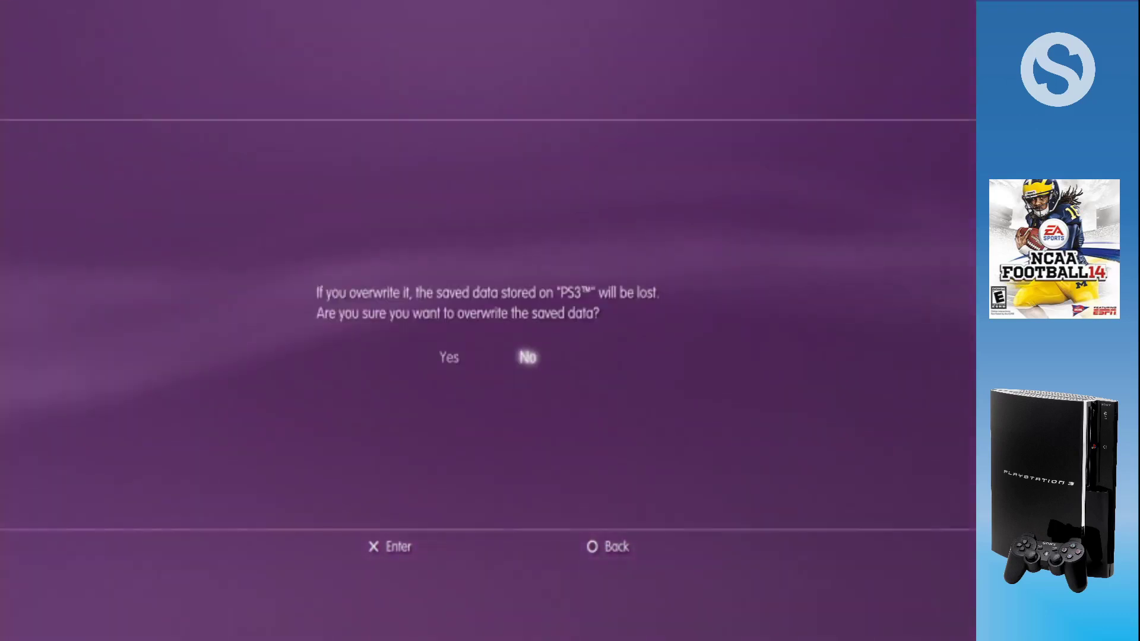
key("Left")
key("Return")
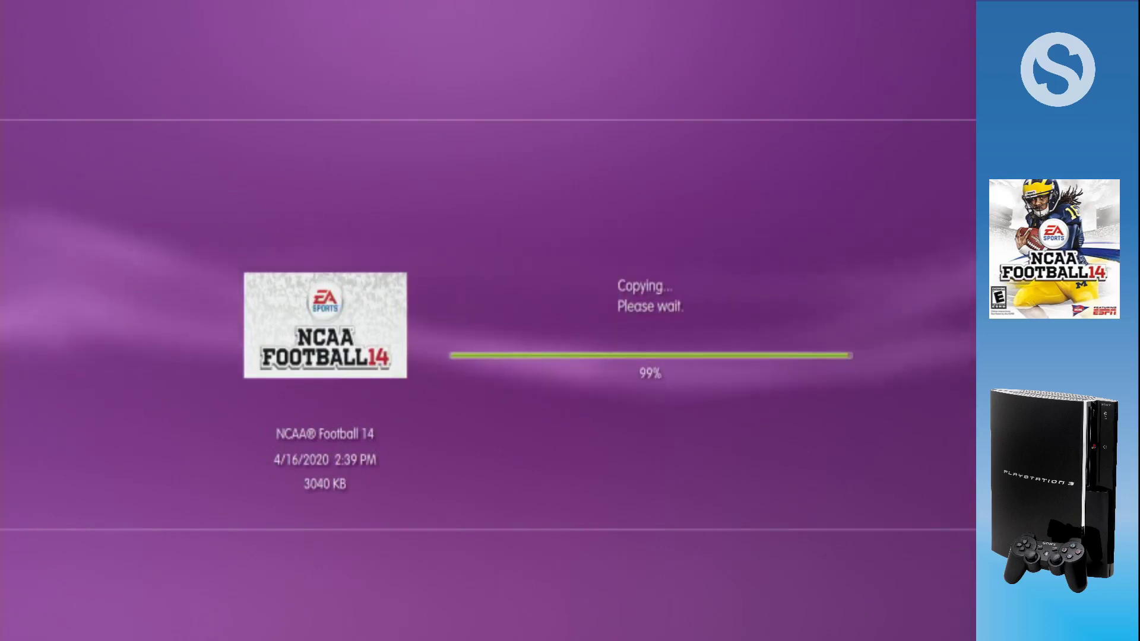
key("Escape")
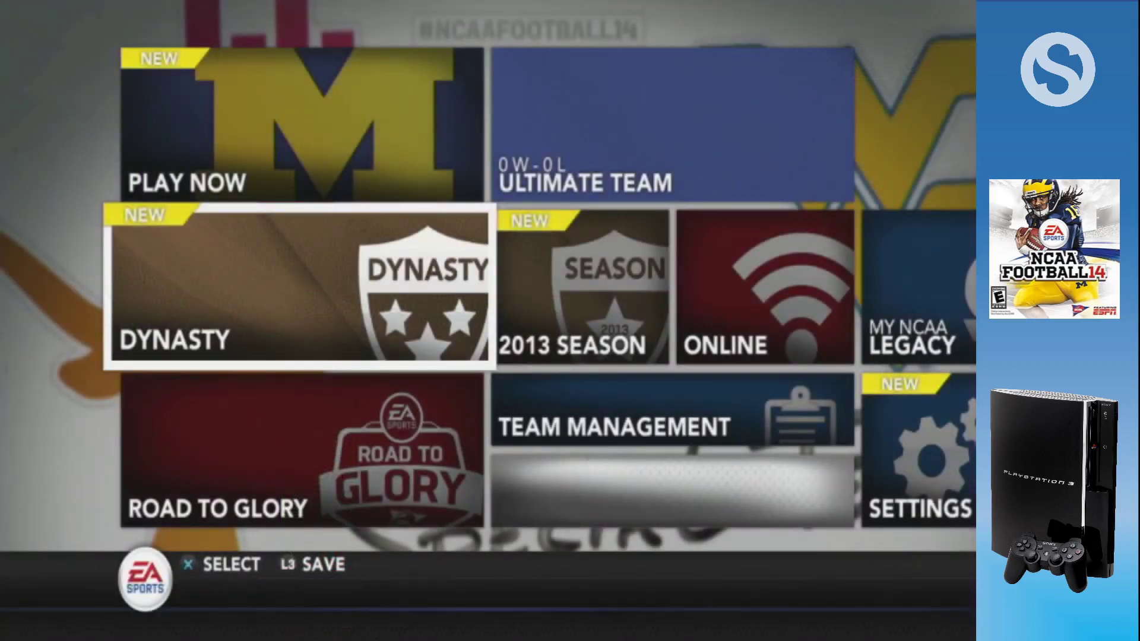
Step: In NCAA Football 14, load the saved Michigan dynasty and open its custom schedule
key("Return")
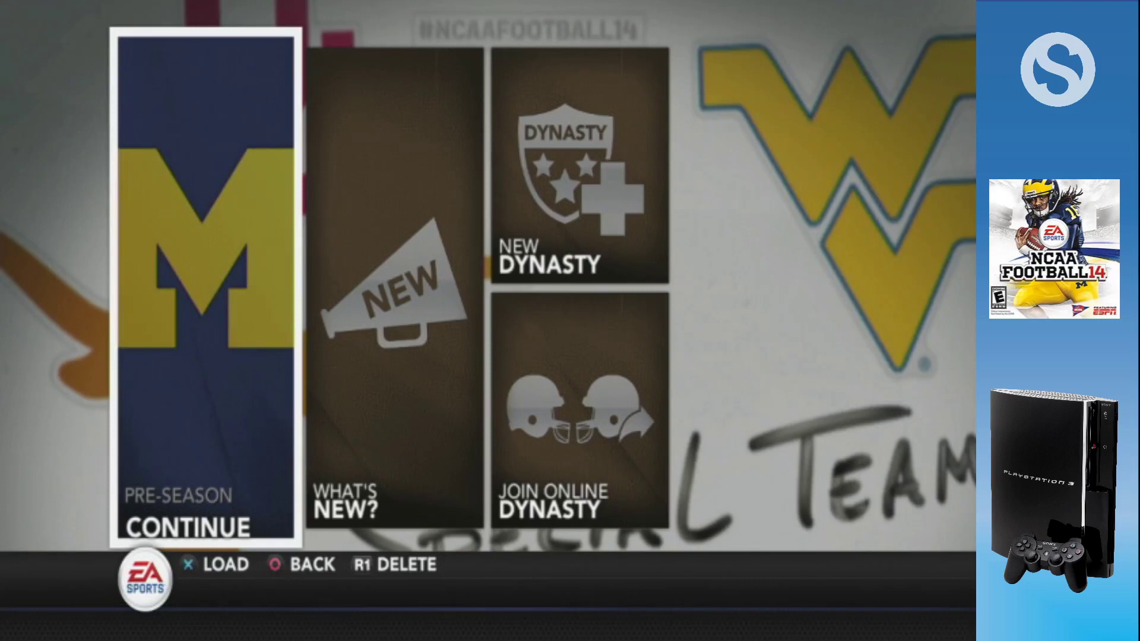
key("Return")
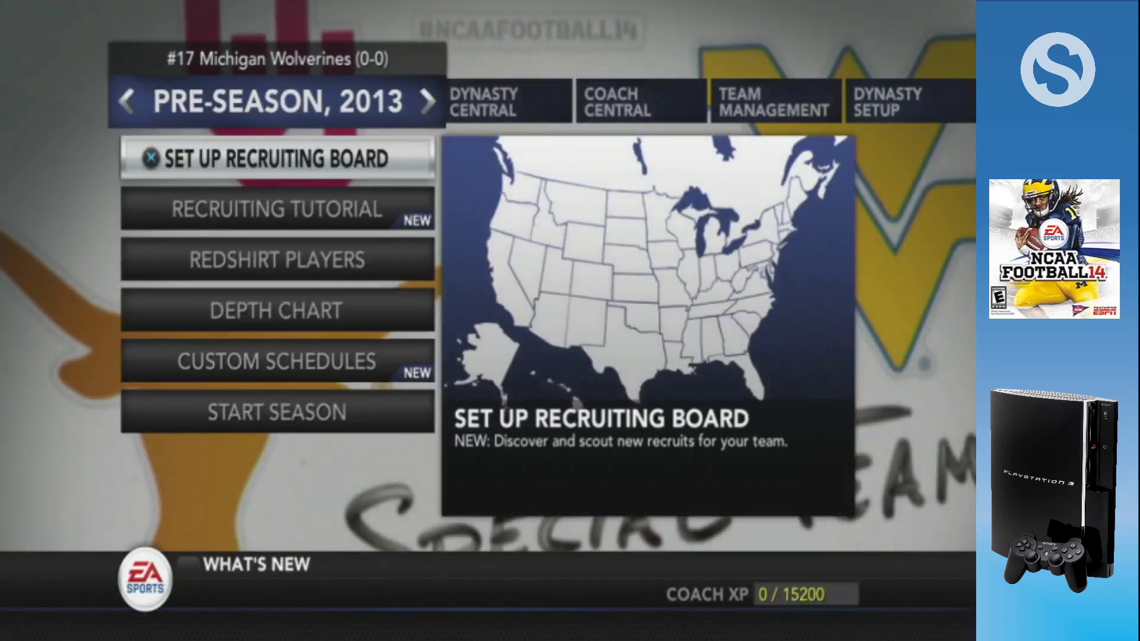
key("Down")
key("Down")
key("Down")
key("Down")
key("Return")
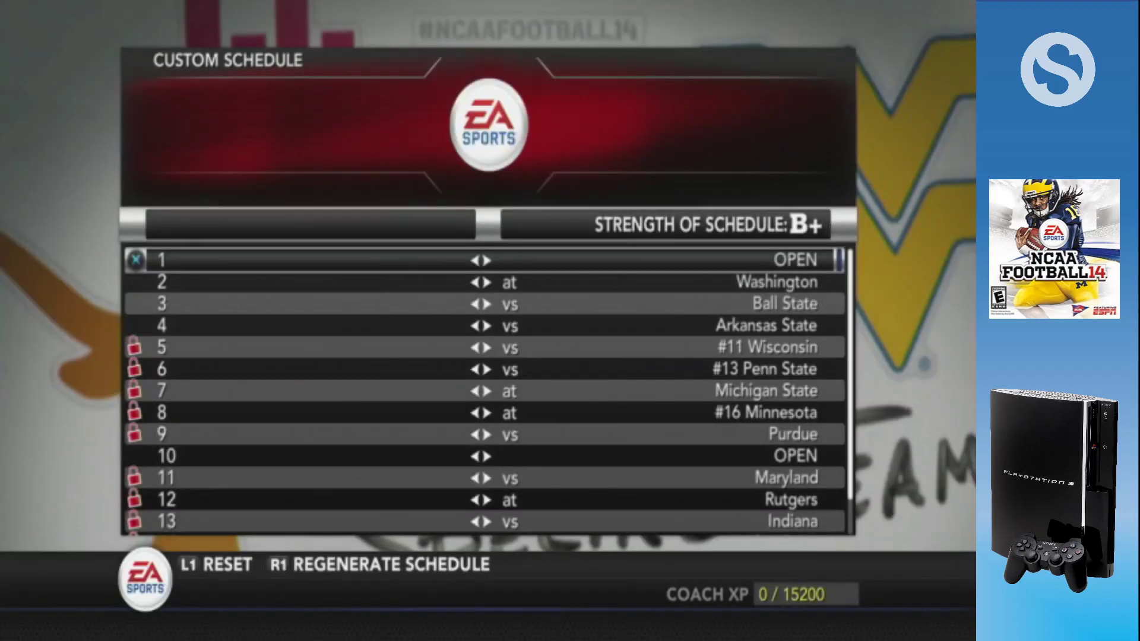
Step: Review Michigan's opponents week by week through the end of the custom schedule, then leave it
key("Down")
key("Down")
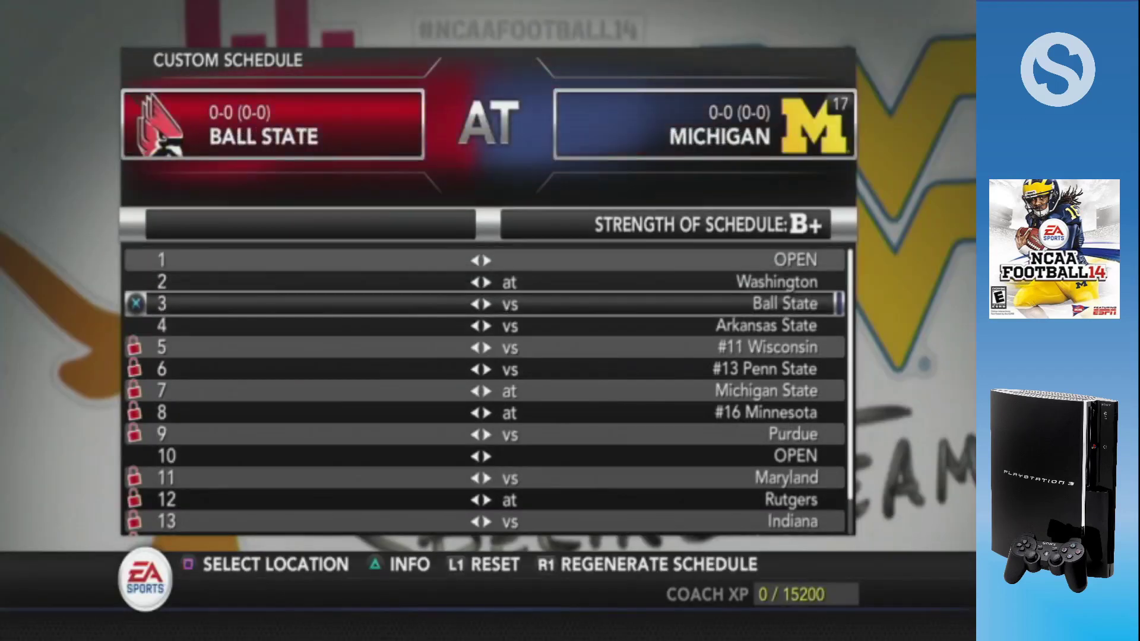
key("Down")
key("Down")
key("Down")
key("Down")
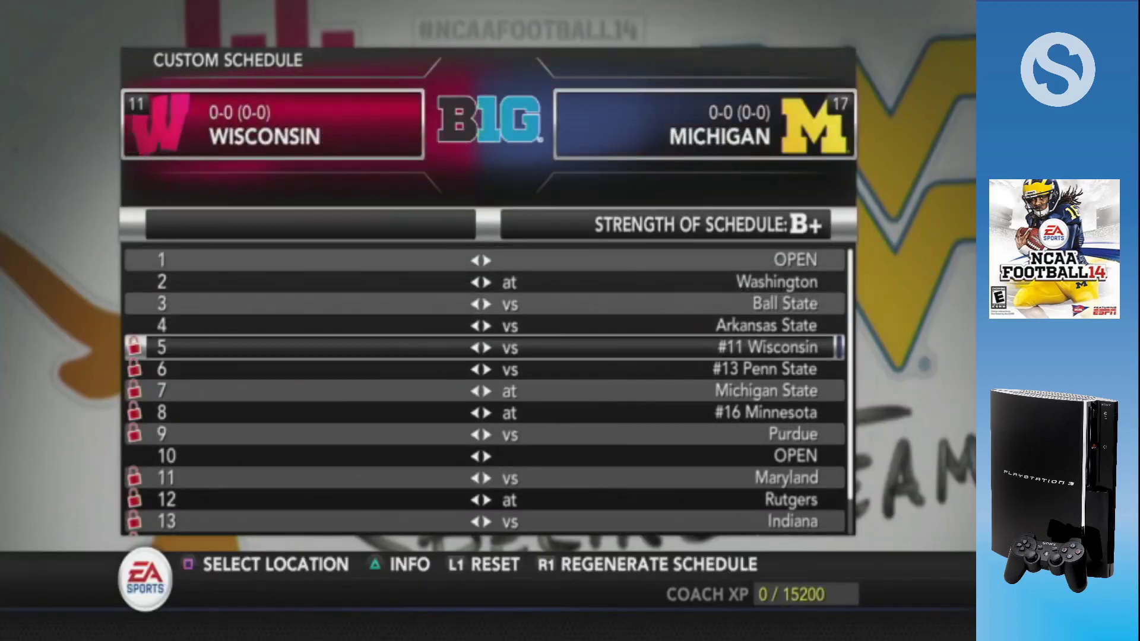
key("Down")
key("Down")
key("Down")
key("Down")
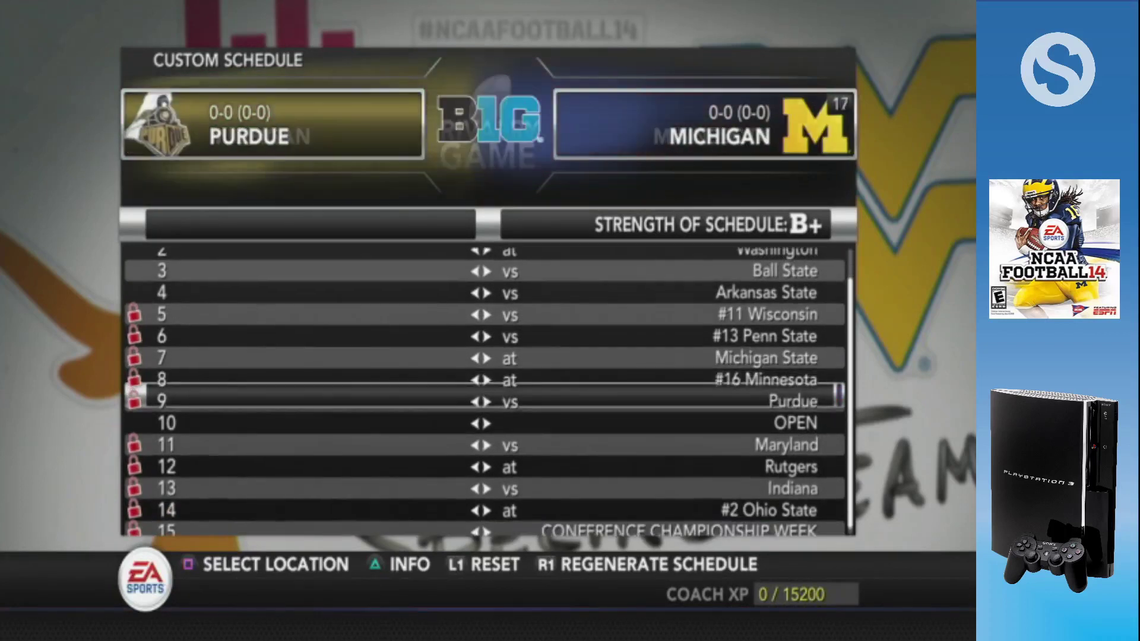
key("Down")
key("Down")
key("Down")
key("Down")
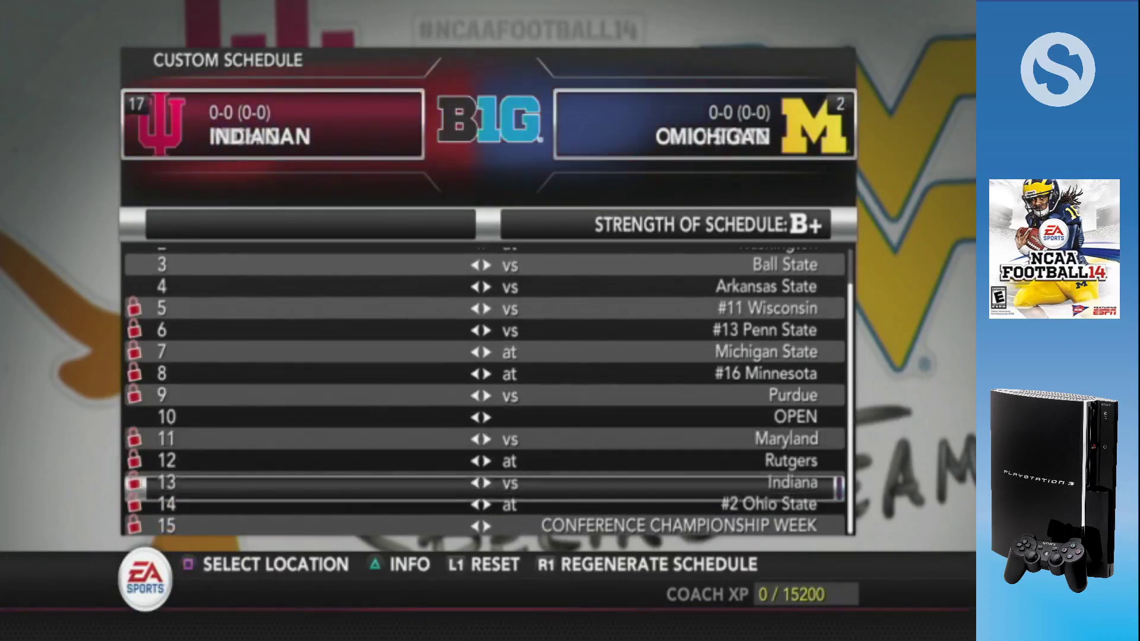
key("Escape")
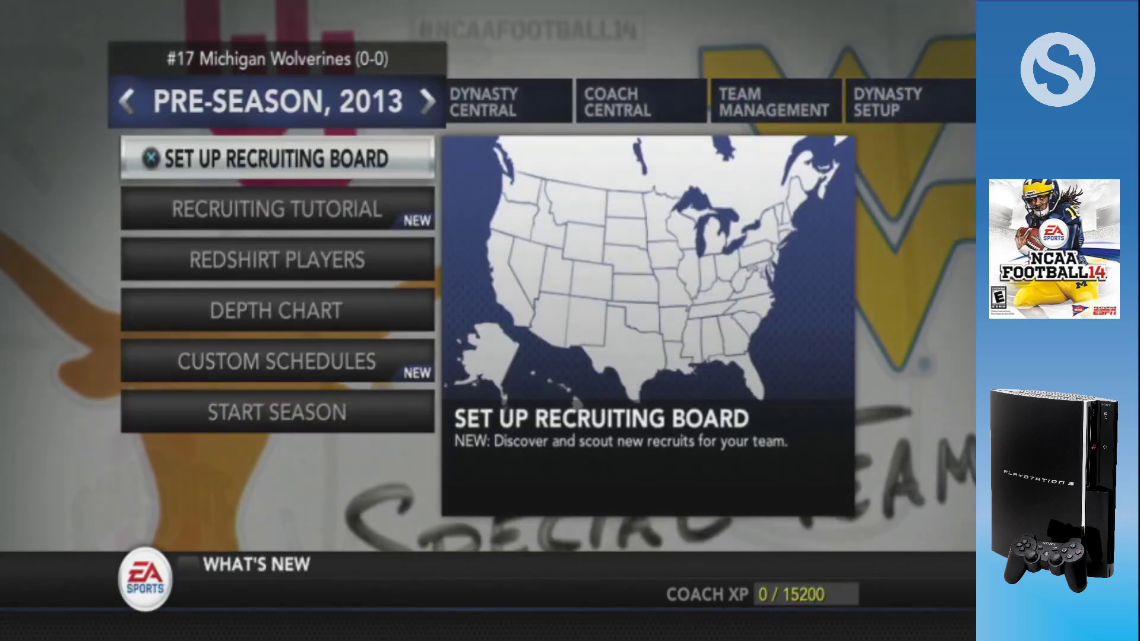
Step: Switch the active dynasty coach from Michigan to Alabama and return to the pre-season menu
key("Right")
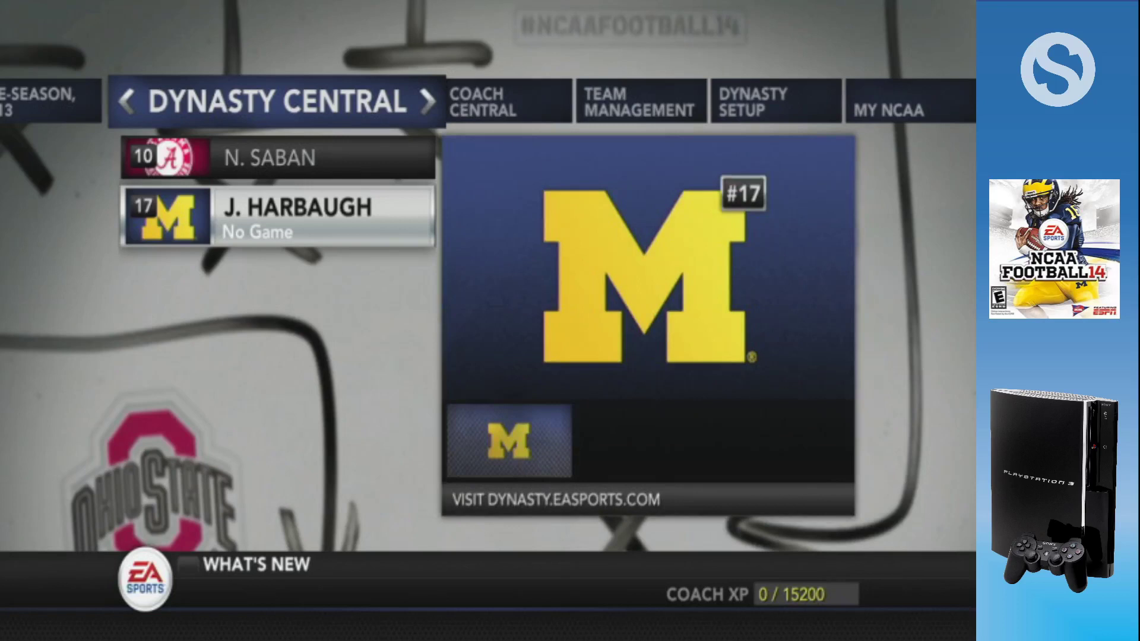
key("Up")
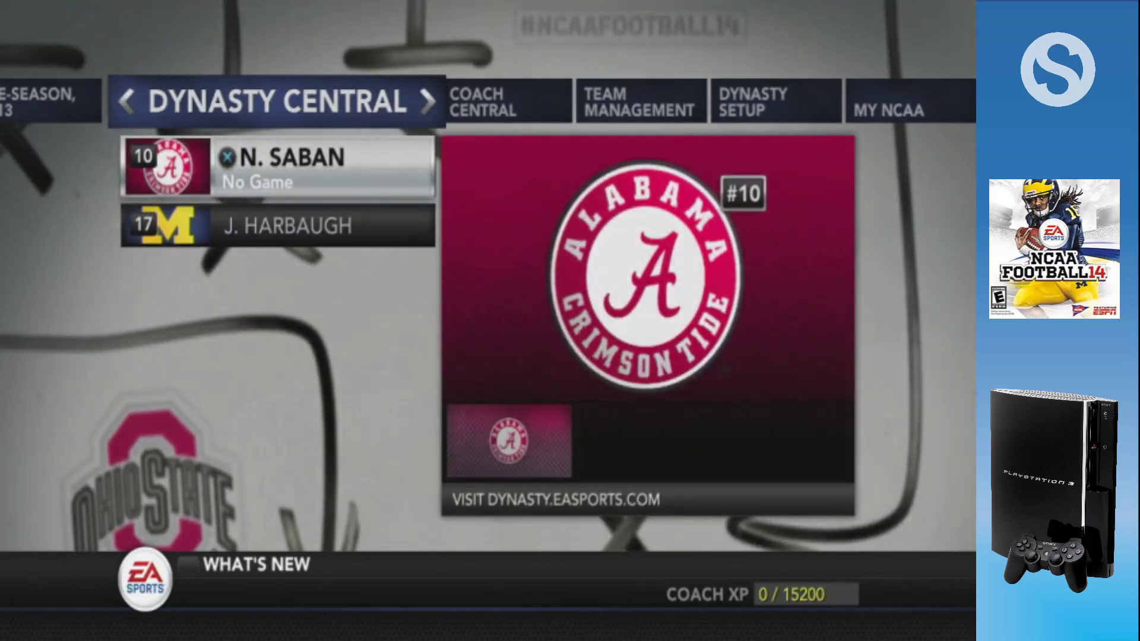
key("Return")
key("Left")
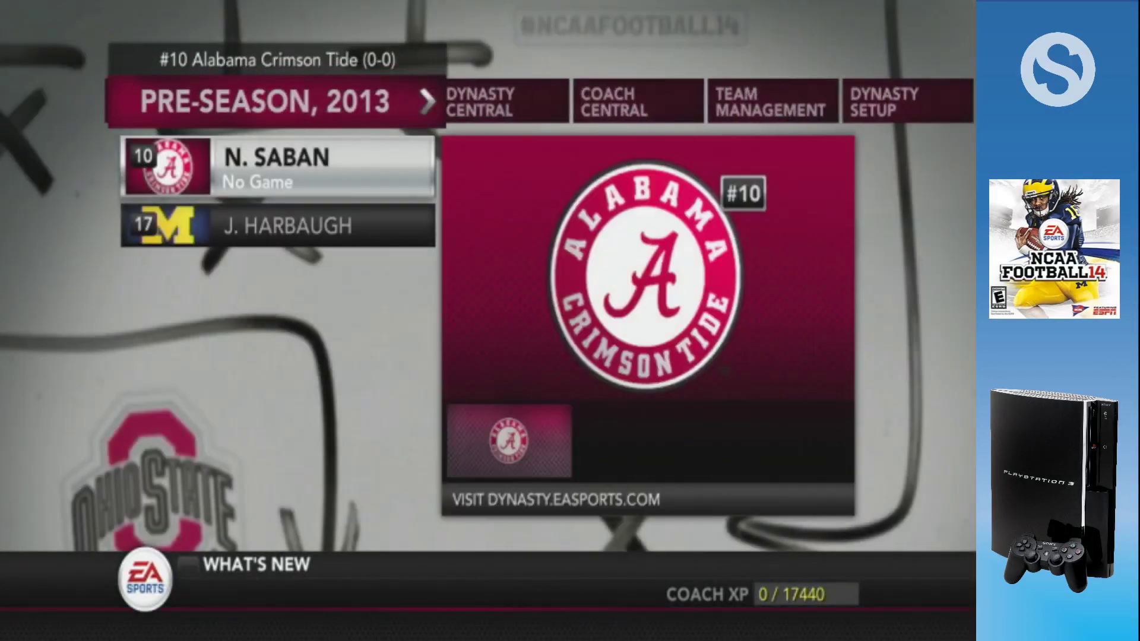
Step: Open Alabama's custom schedule, examine its weekly opponents through the Auburn game, and exit the schedule
key("Down")
key("Down")
key("Down")
key("Down")
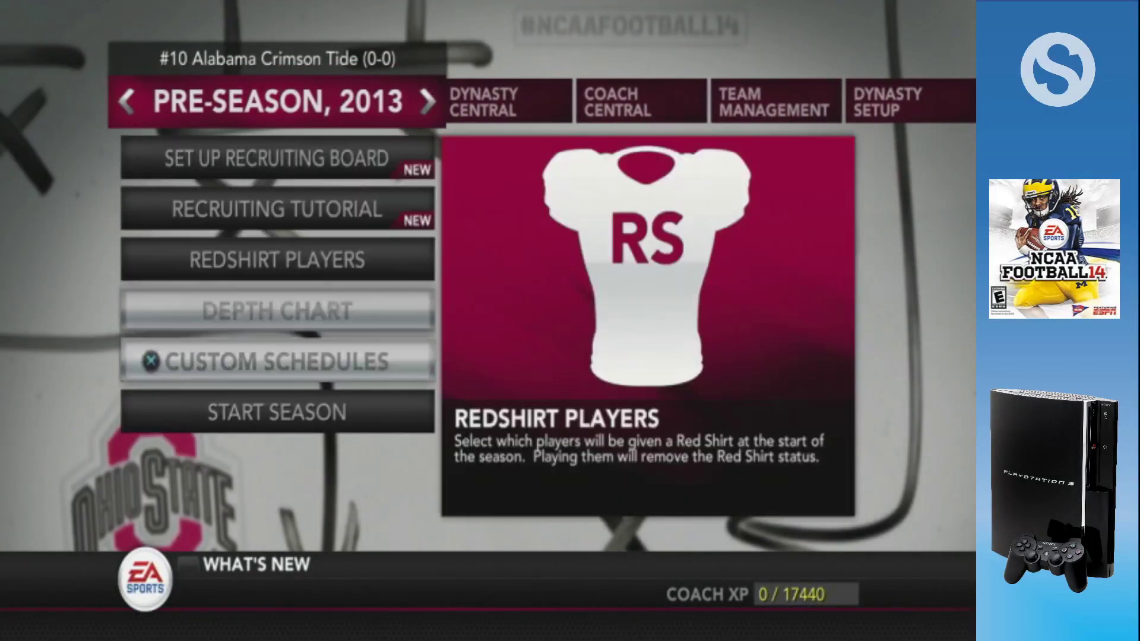
key("Return")
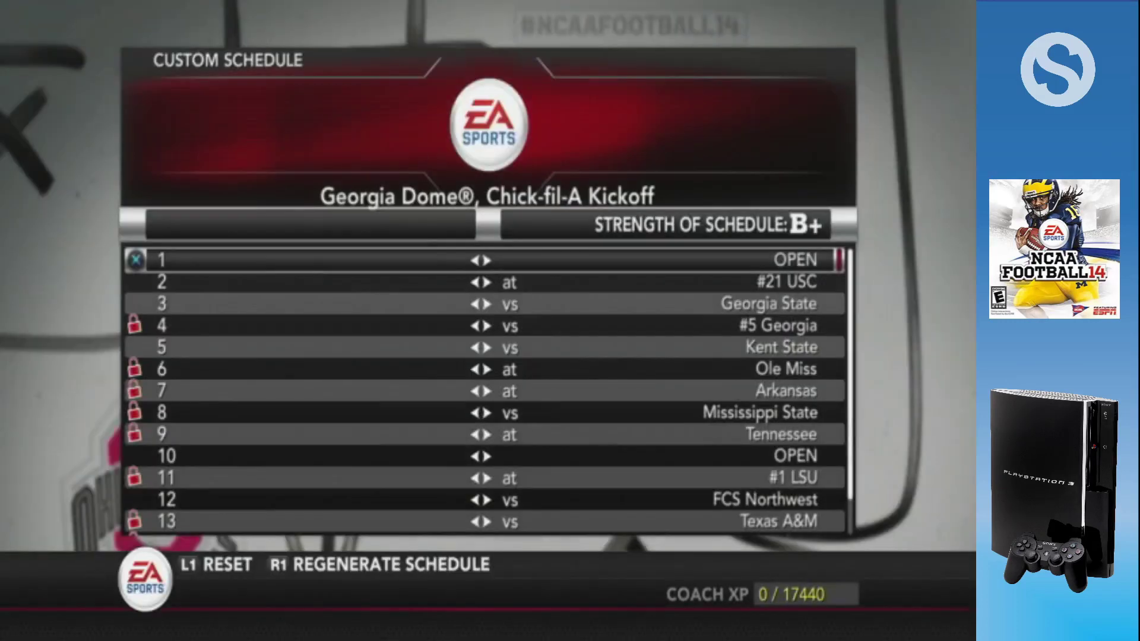
key("Down")
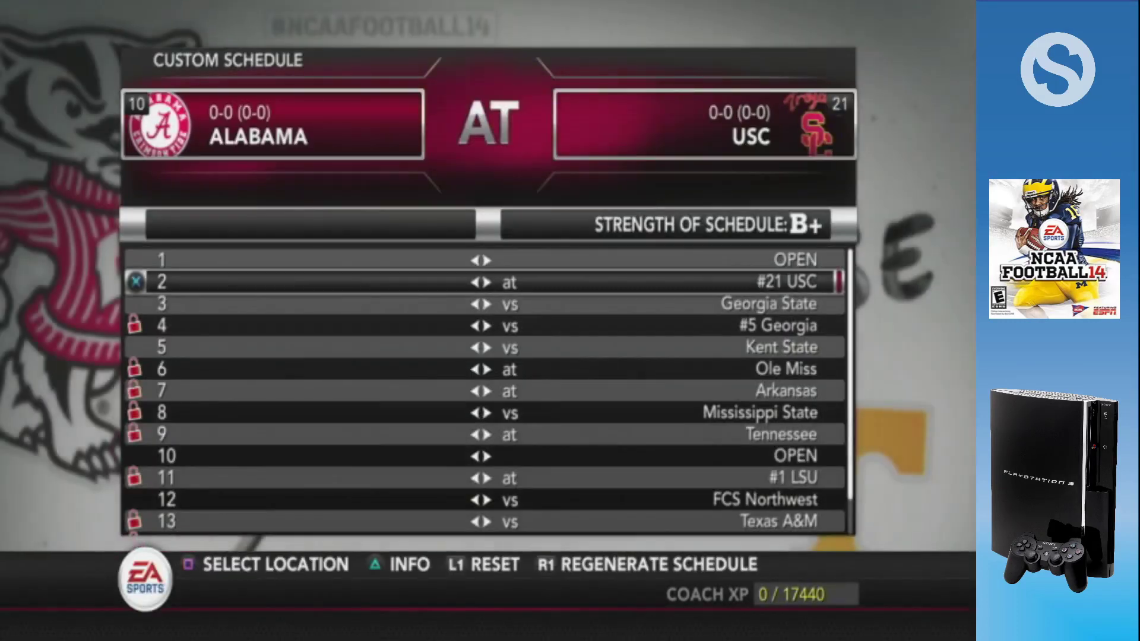
key("Down")
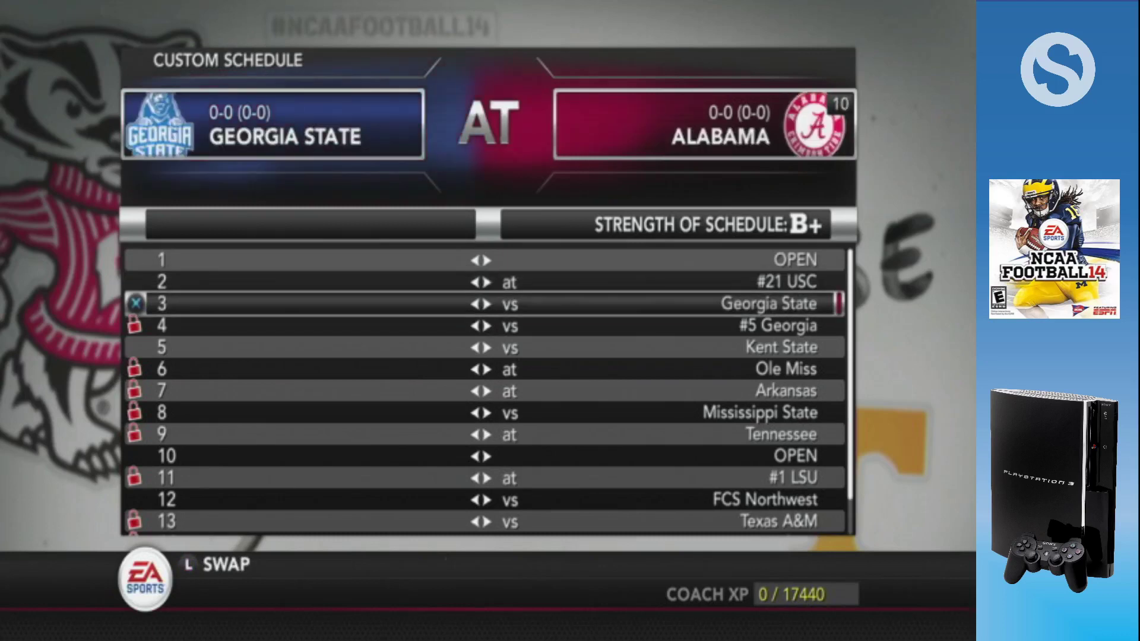
key("Down")
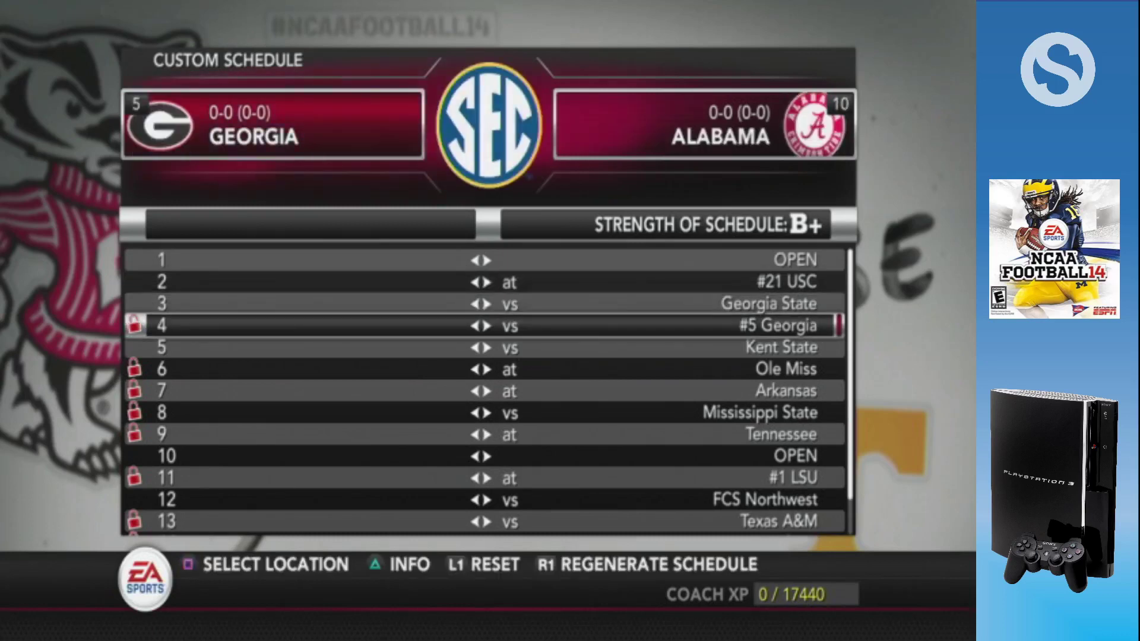
key("Down")
key("Down")
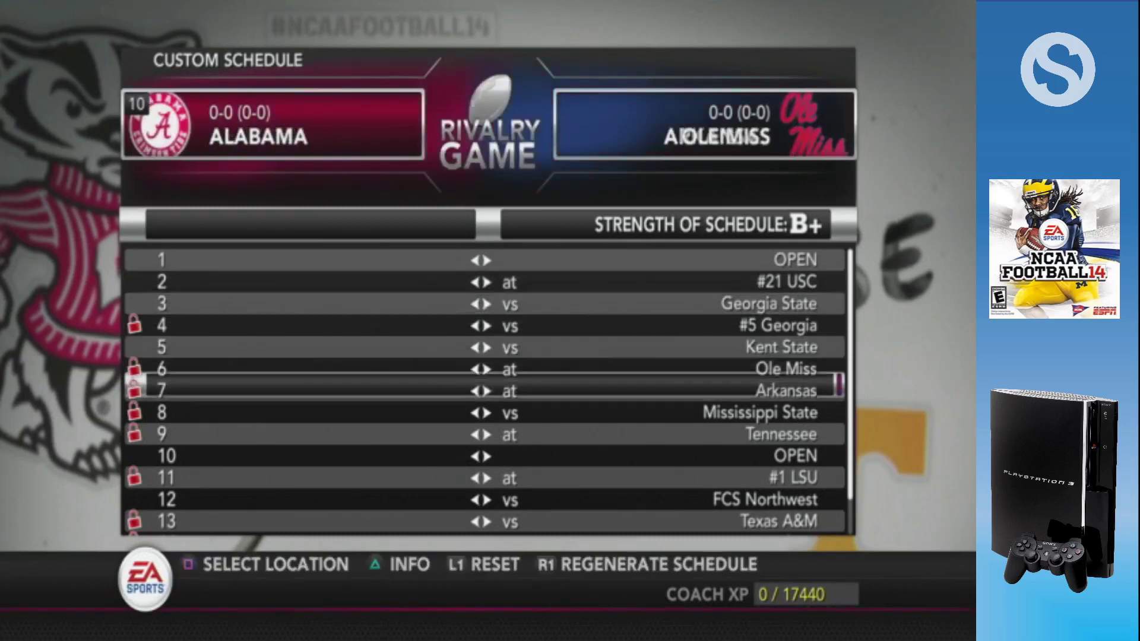
key("Down")
key("Down")
key("Down")
key("Down")
key("Down")
key("Down")
key("Down")
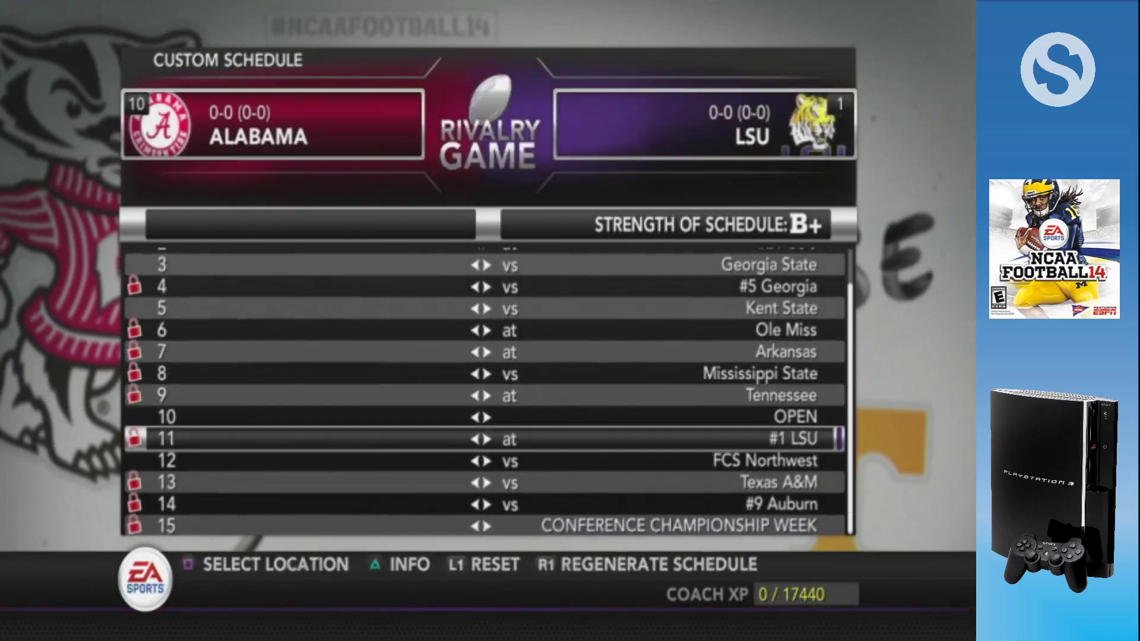
key("Down")
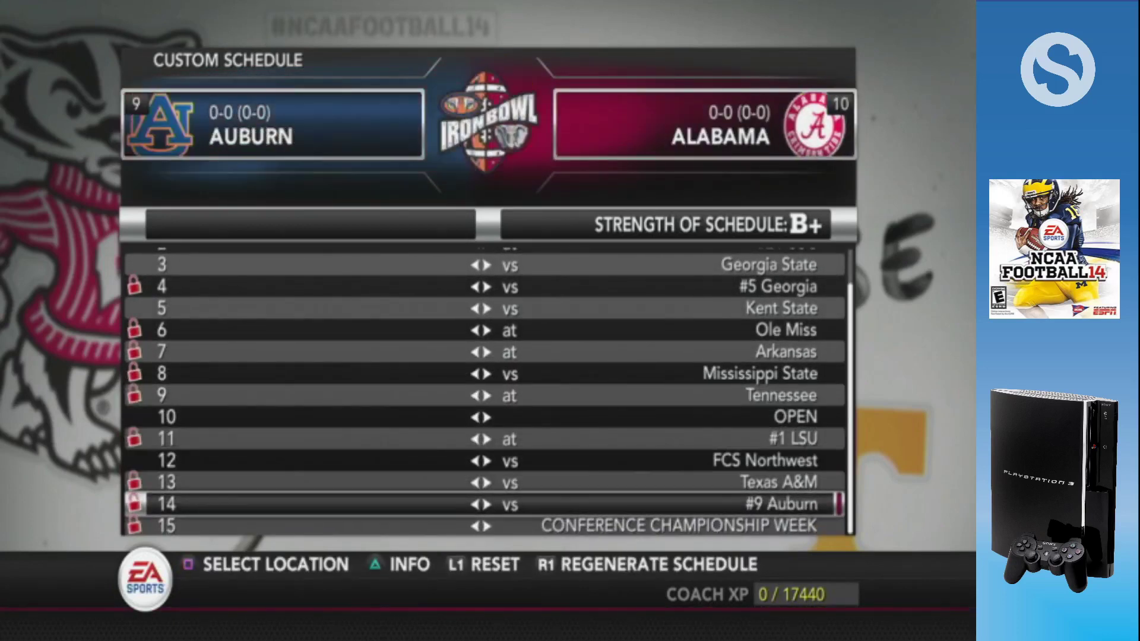
key("Escape")
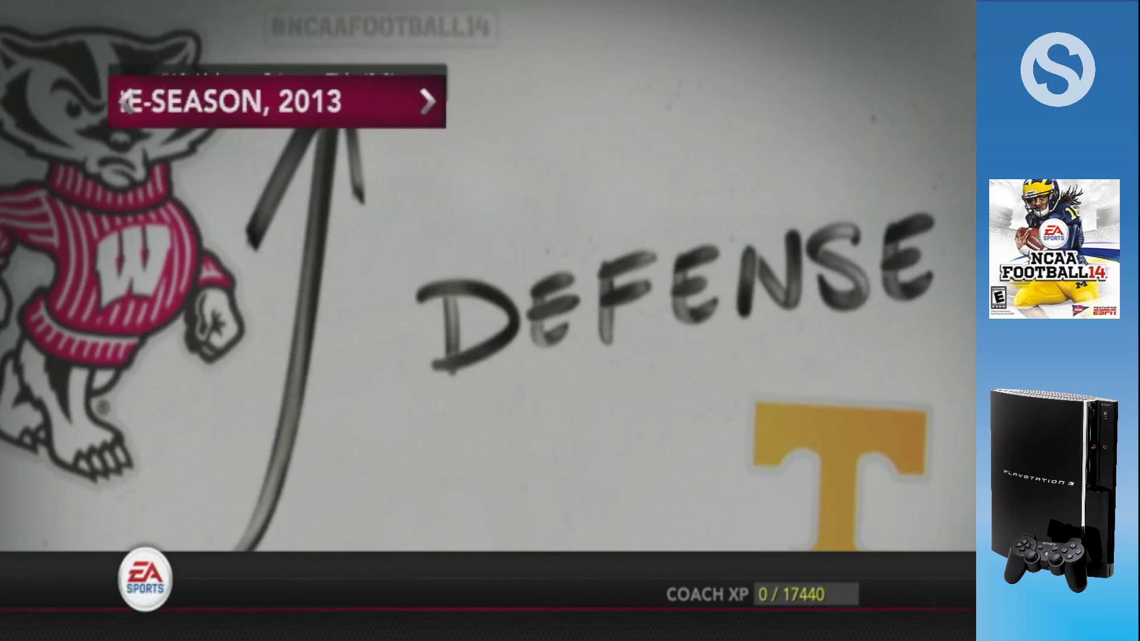